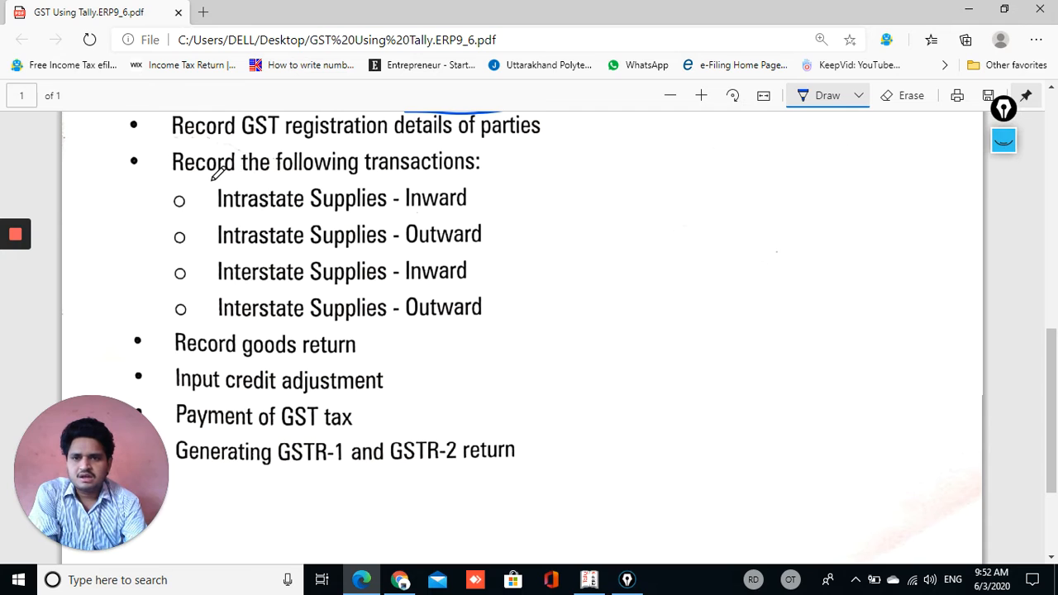
Ink a mark beside each of the four inward and outward supply items, intrastate and interstate, in the lesson objectives
drag(477, 204, 555, 196)
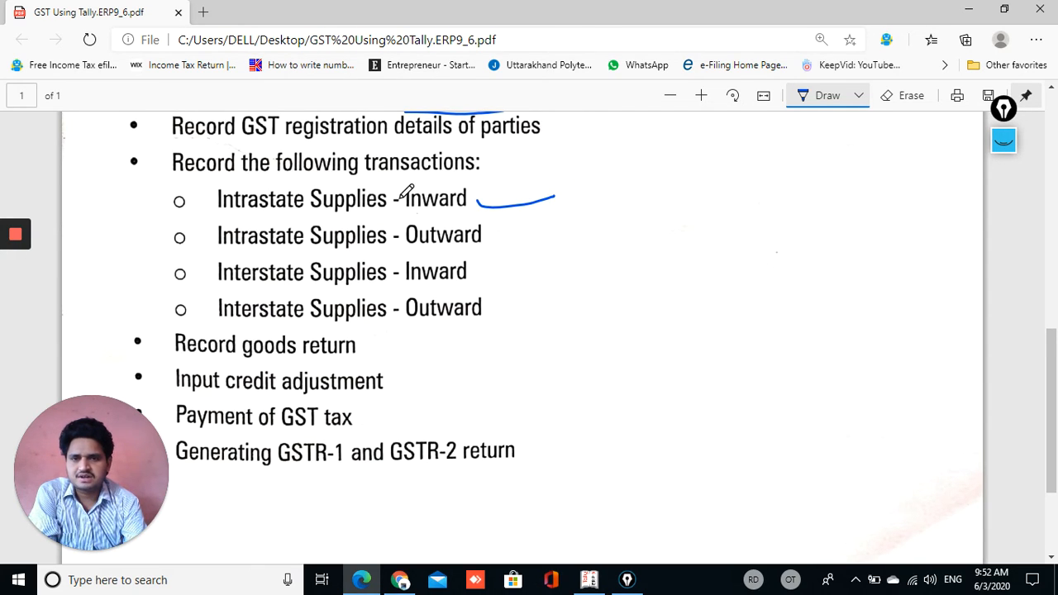
drag(500, 247, 568, 220)
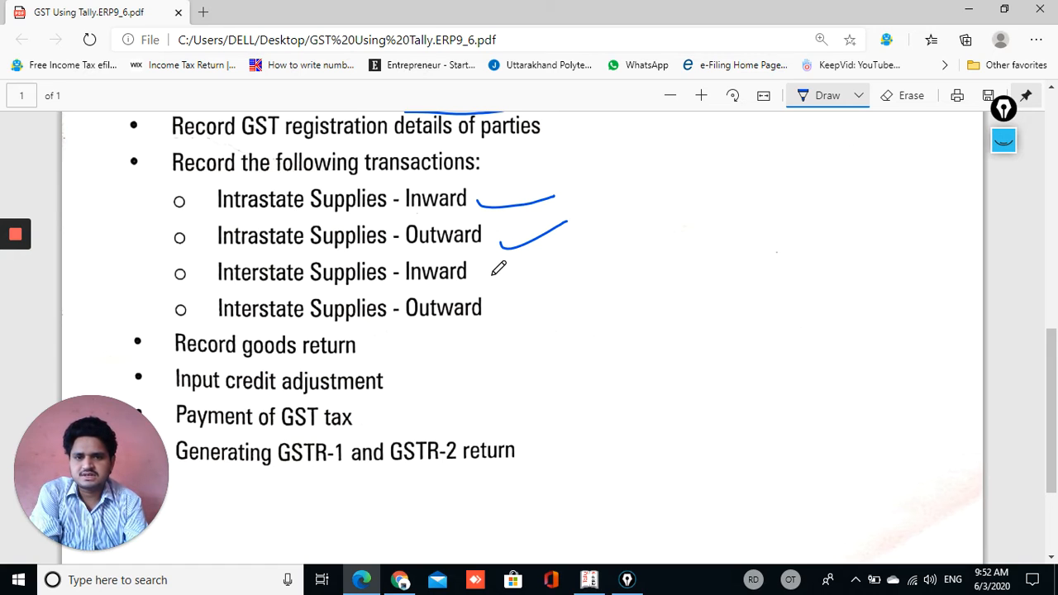
drag(482, 279, 580, 270)
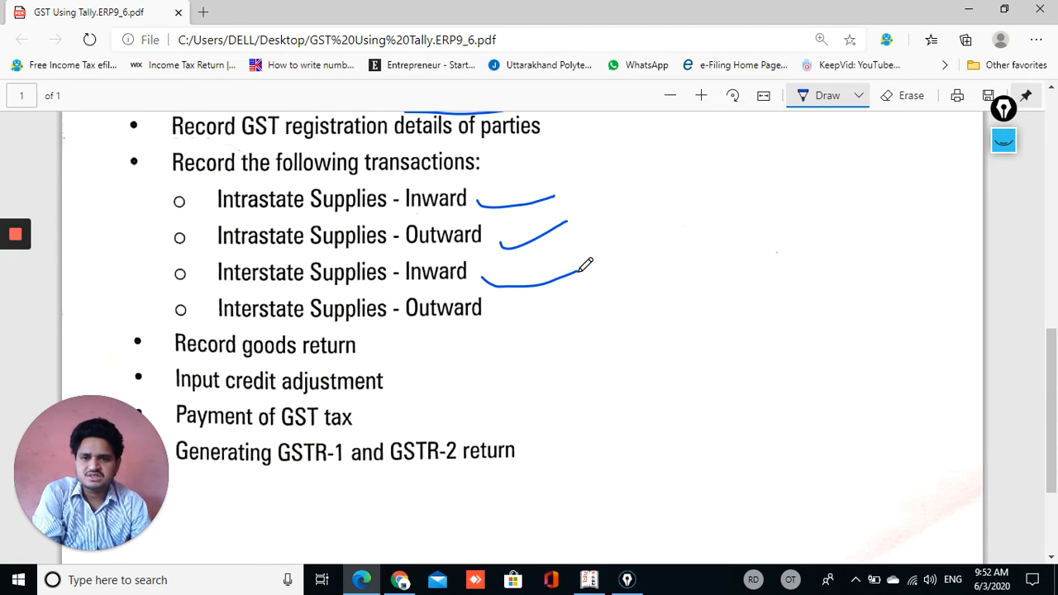
drag(482, 320, 518, 316)
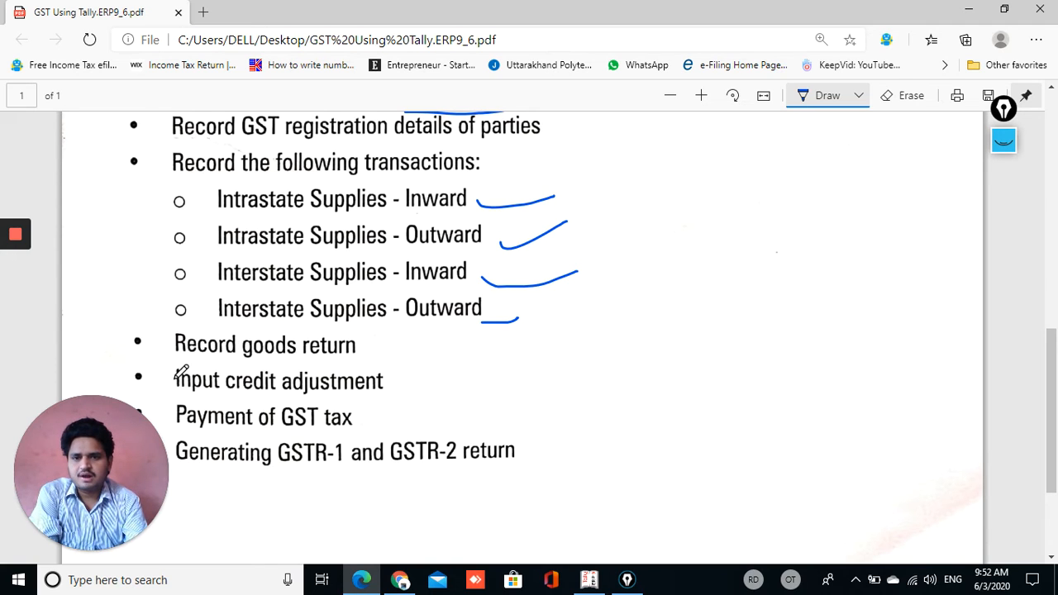
Underline the objectives on goods return, input credit adjustment, payment of GST tax, and generating GSTR-1 and GSTR-2 returns in ink
drag(186, 362, 405, 350)
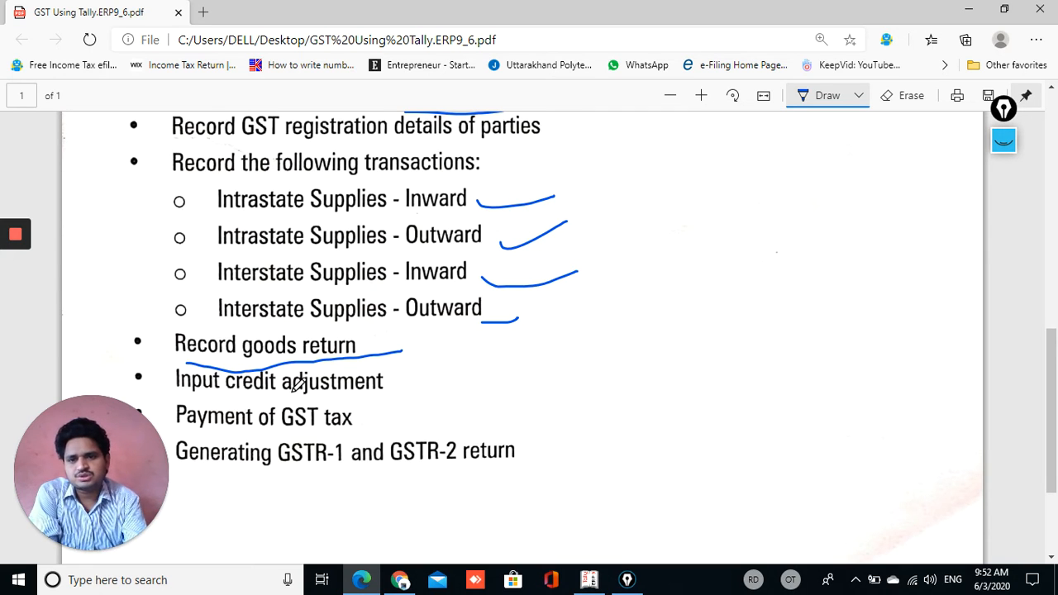
drag(196, 396, 416, 405)
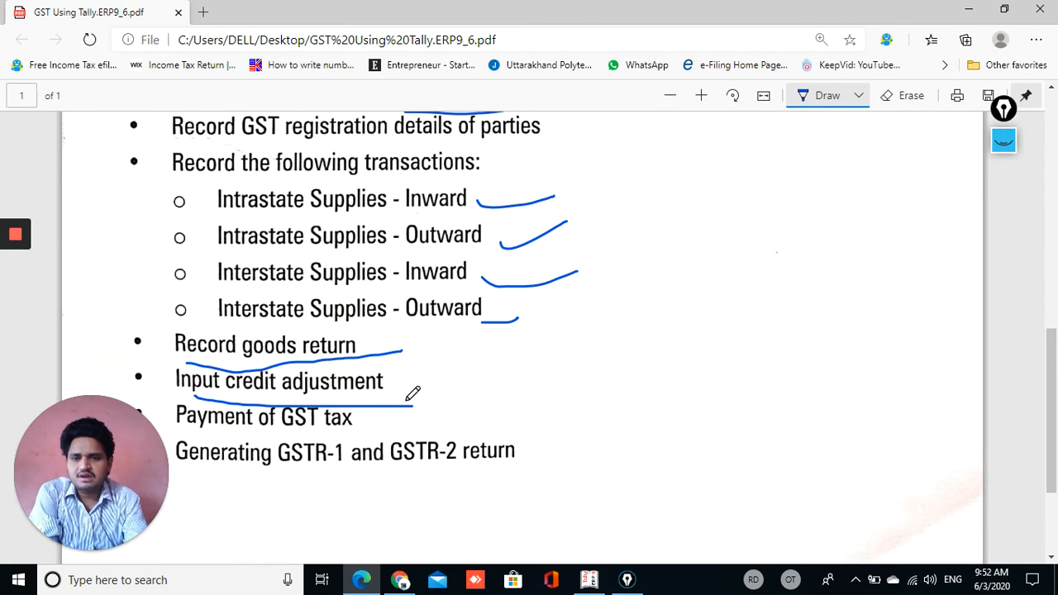
drag(195, 434, 387, 432)
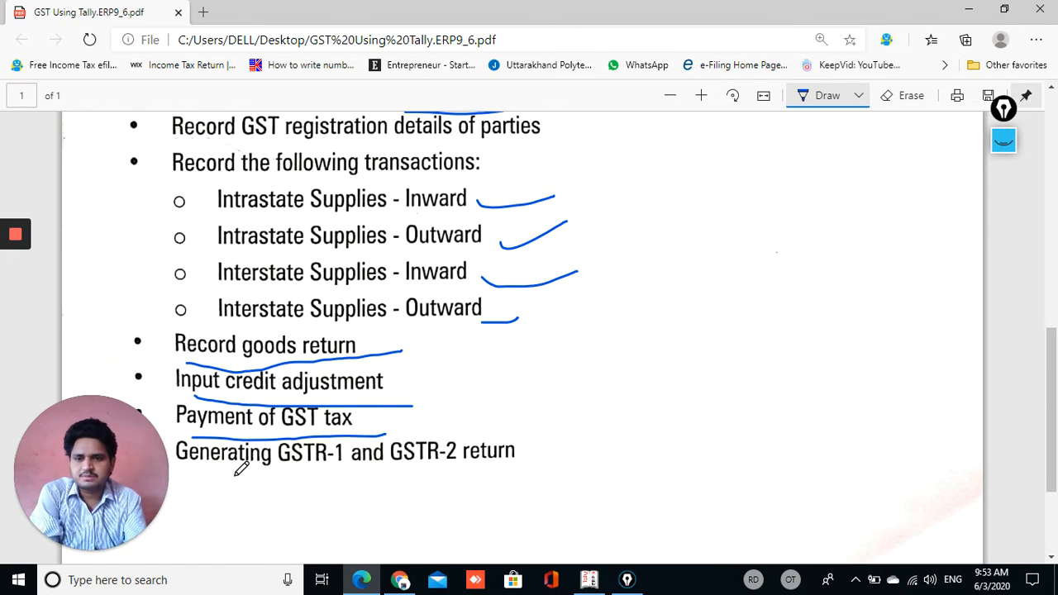
scroll(240, 467, up, 2)
scroll(238, 466, down, 2)
drag(213, 474, 519, 473)
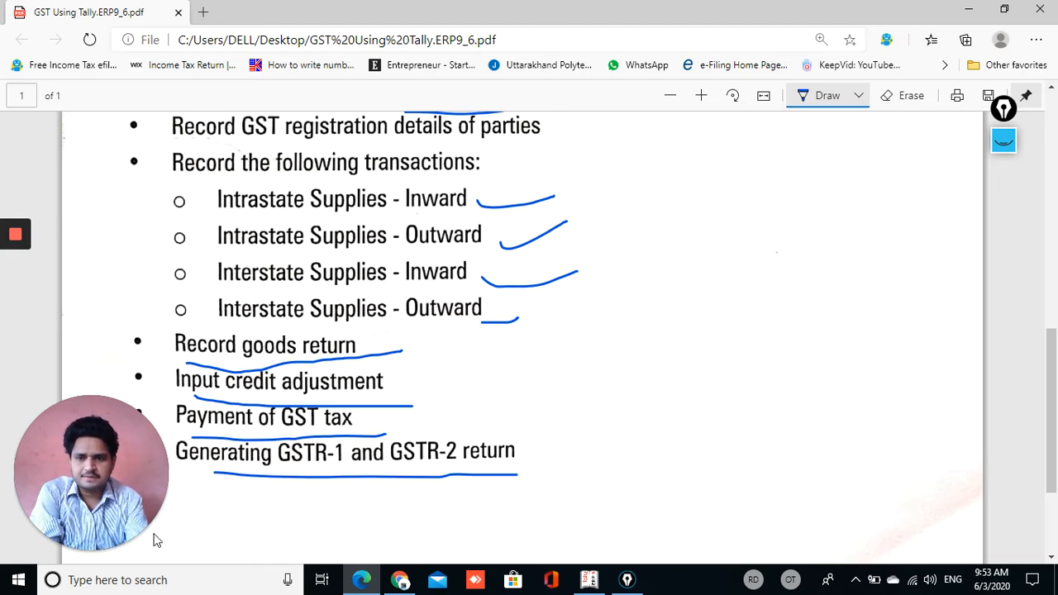
click(56, 546)
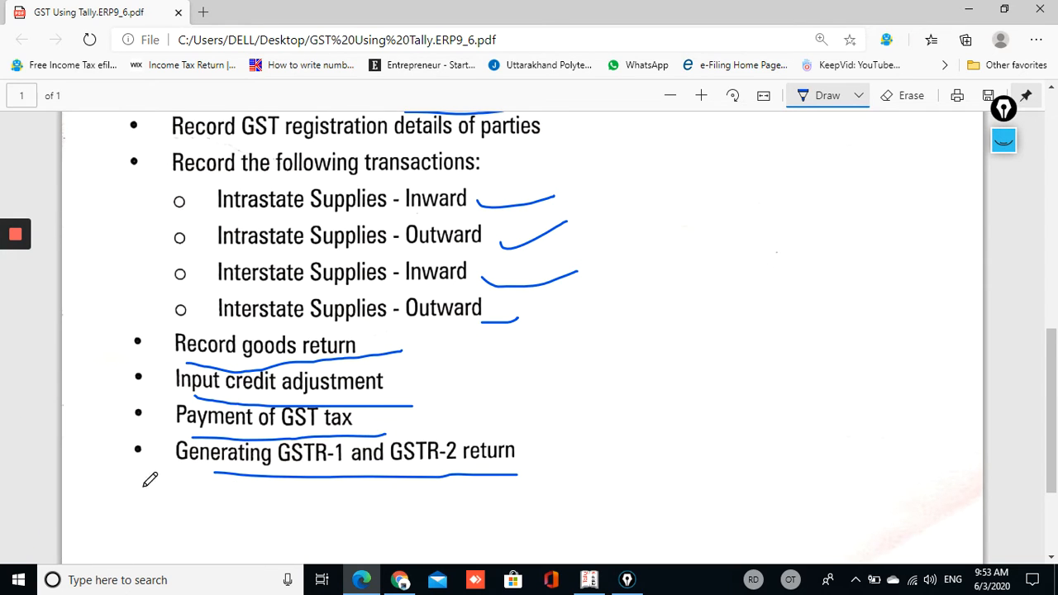
scroll(496, 496, down, 3)
scroll(529, 521, up, 5)
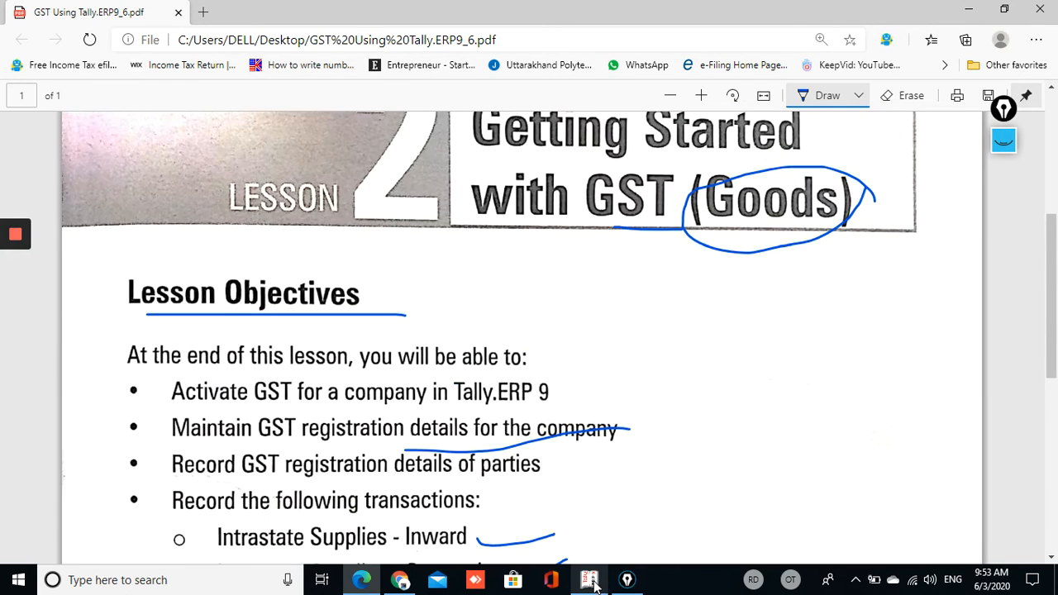
Switch to Tally.ERP 9 and start creating a company with "Mukta Traders" as its name and mailing name
click(589, 579)
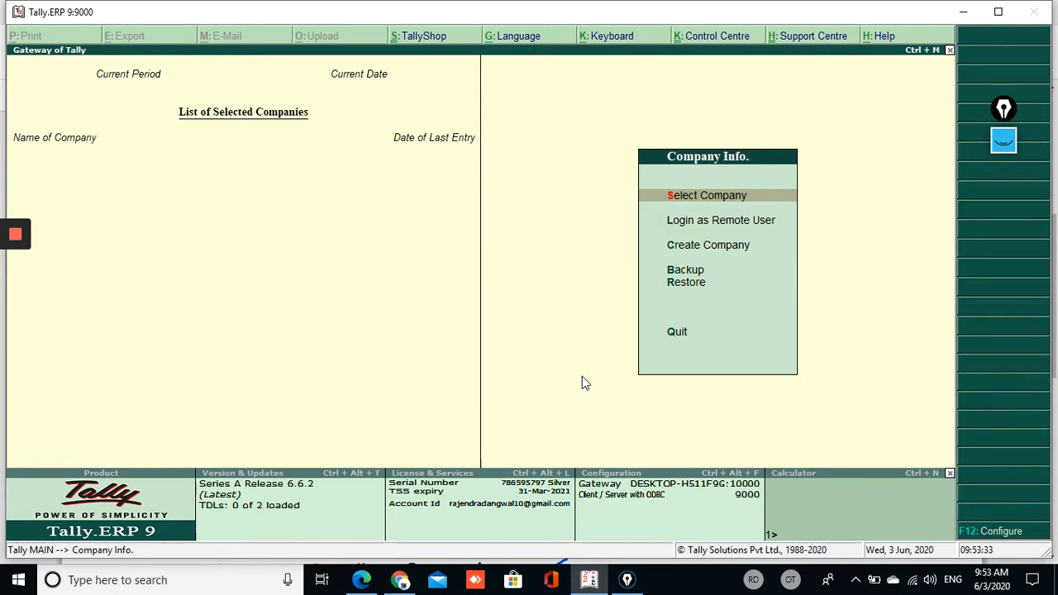
key(c)
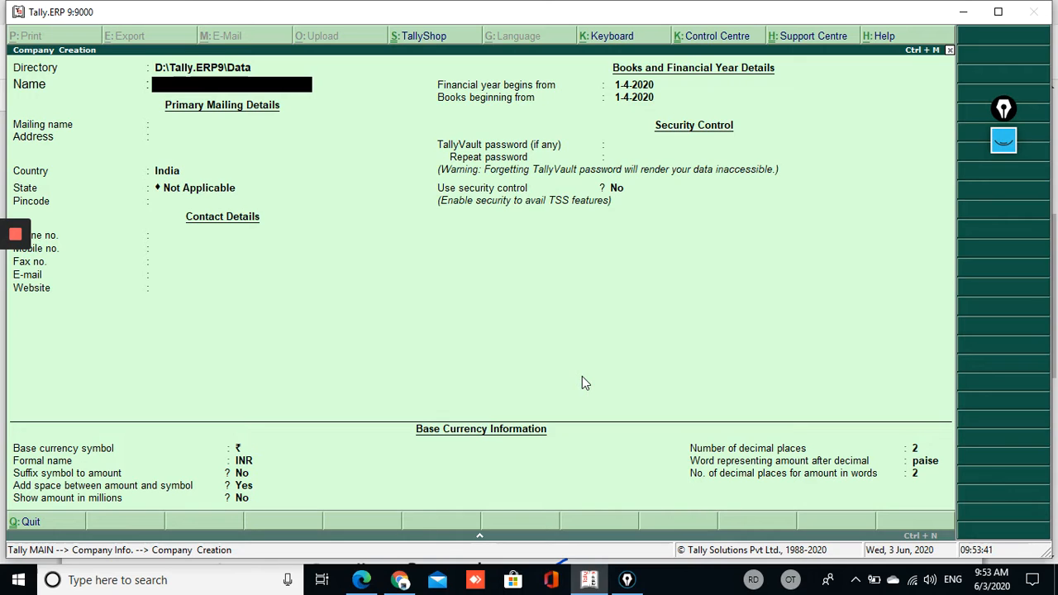
text(Mukta Traders)
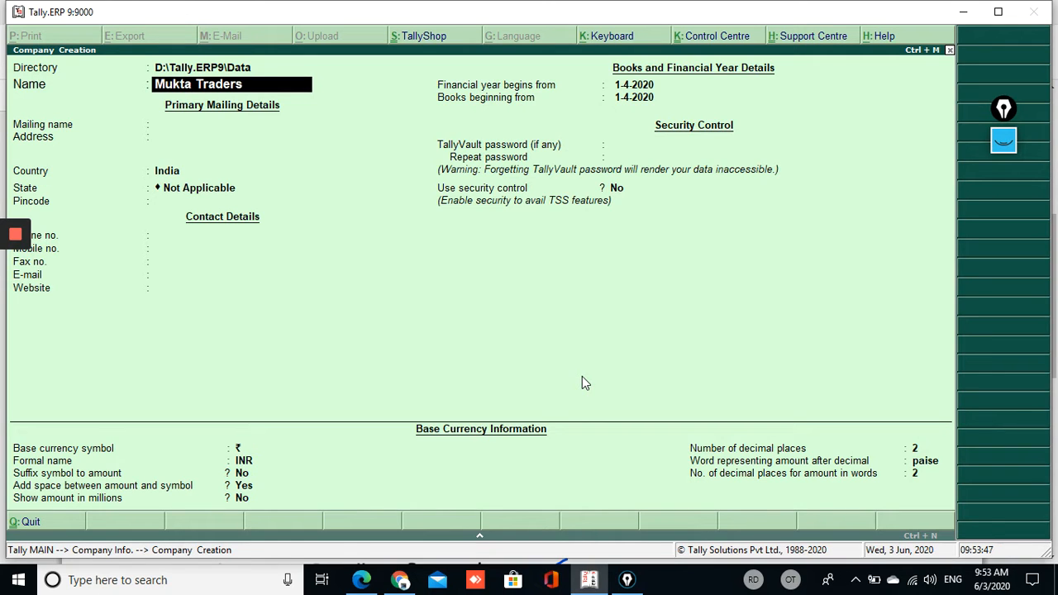
key(Return)
key(Return)
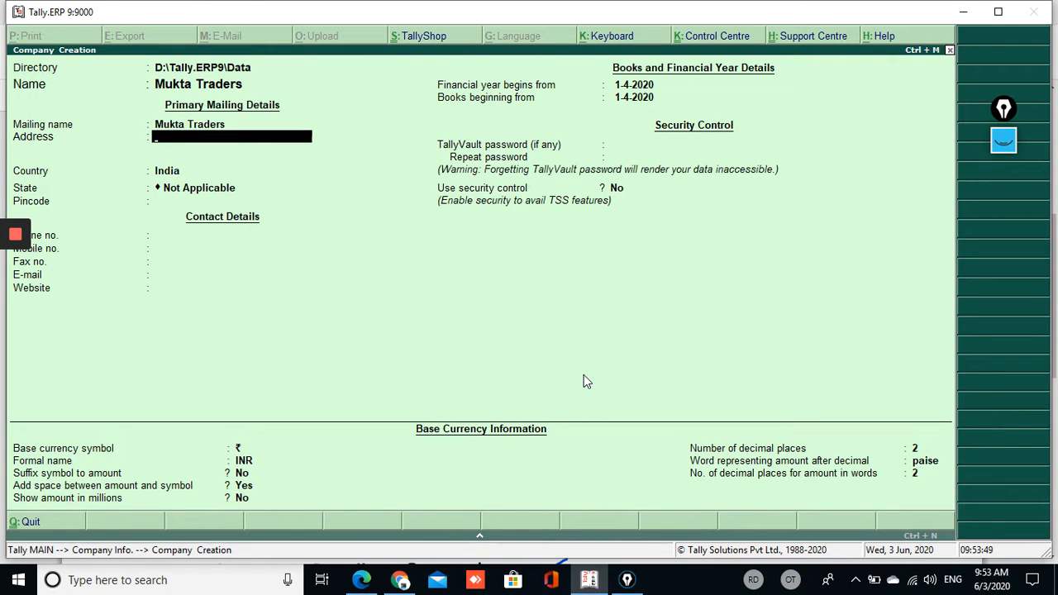
Enter the company's two-line address, keep India as the country and select Madhya Pradesh as the state
text(Shivpuri)
key(Return)
text(M.P.)
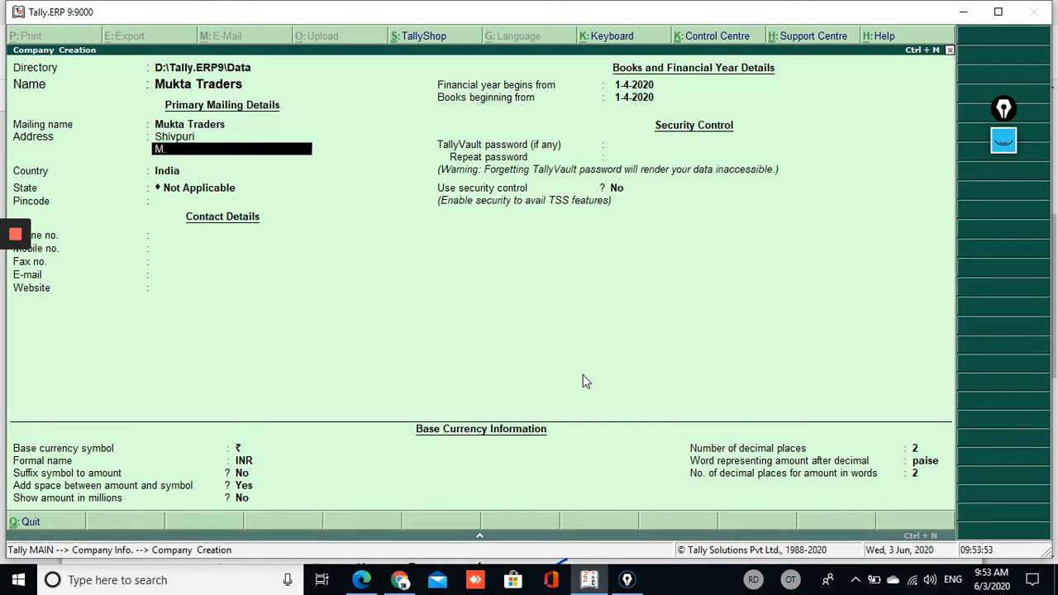
key(Return)
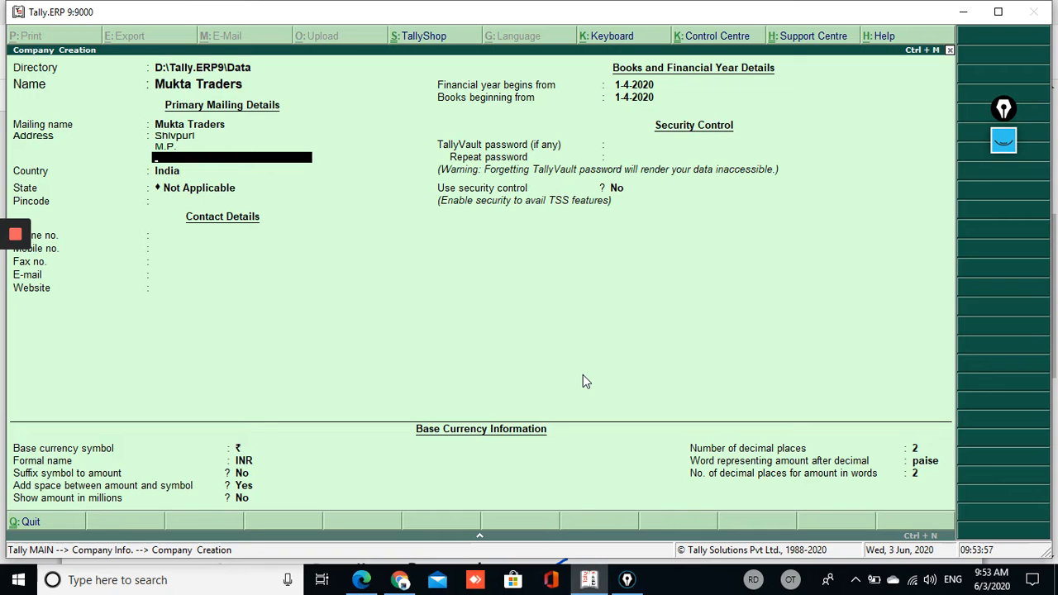
key(Return)
key(Return)
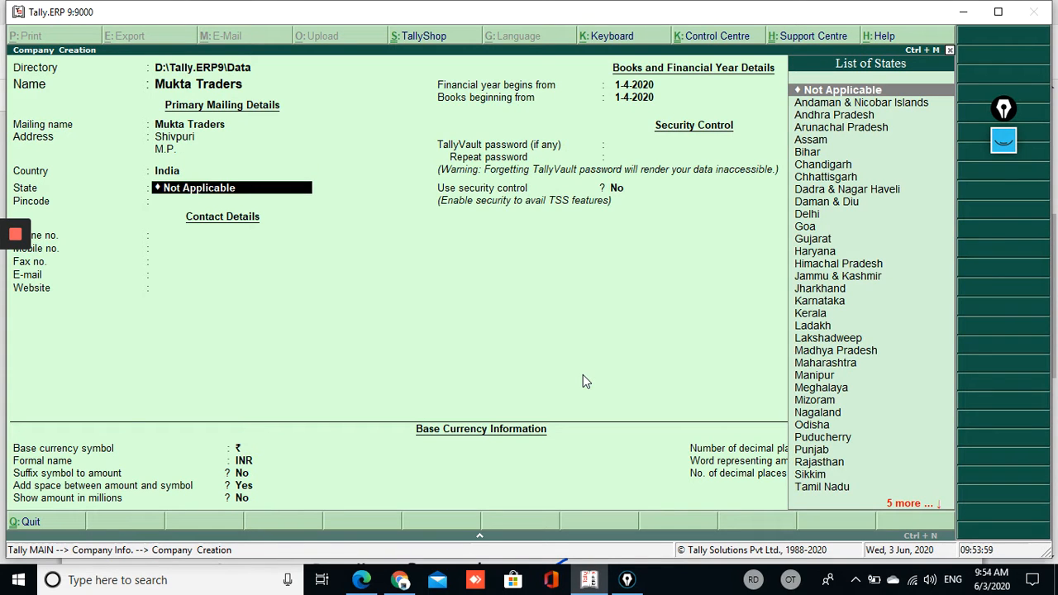
text(Mad)
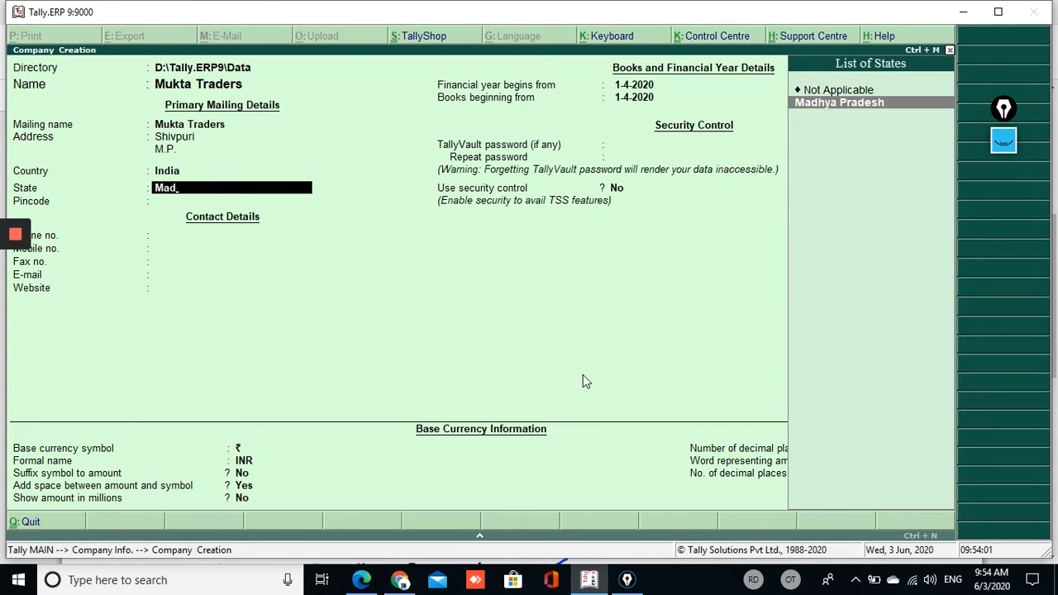
key(Return)
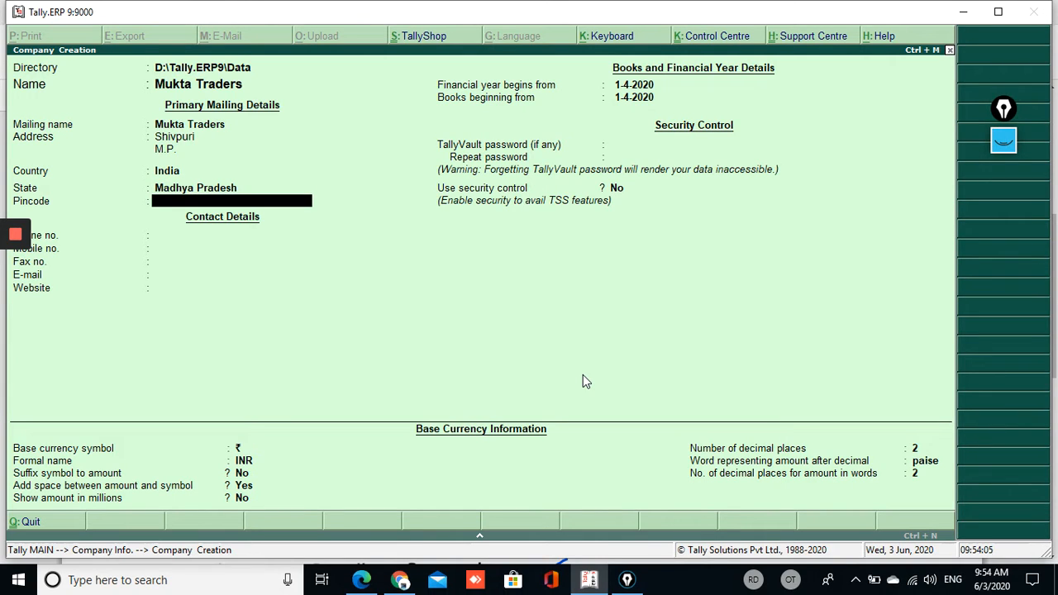
Enter the company's postal code, leave the contact details blank, keep the remaining defaults and save the new company
text(473551)
key(Return)
key(Return)
key(Return)
key(Return)
key(Return)
key(Return)
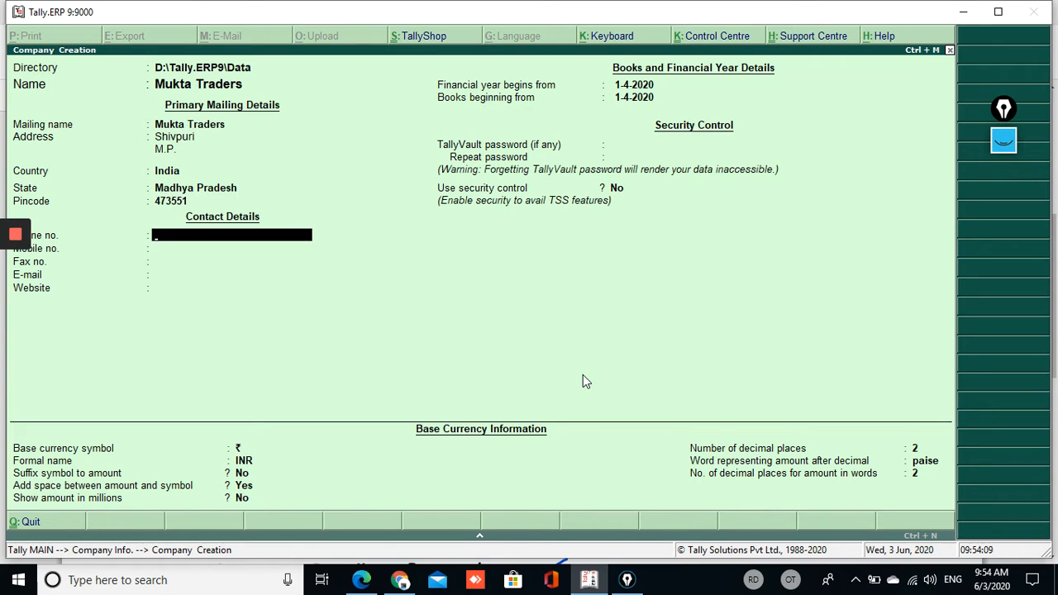
key(Return)
key(Return)
key(Return)
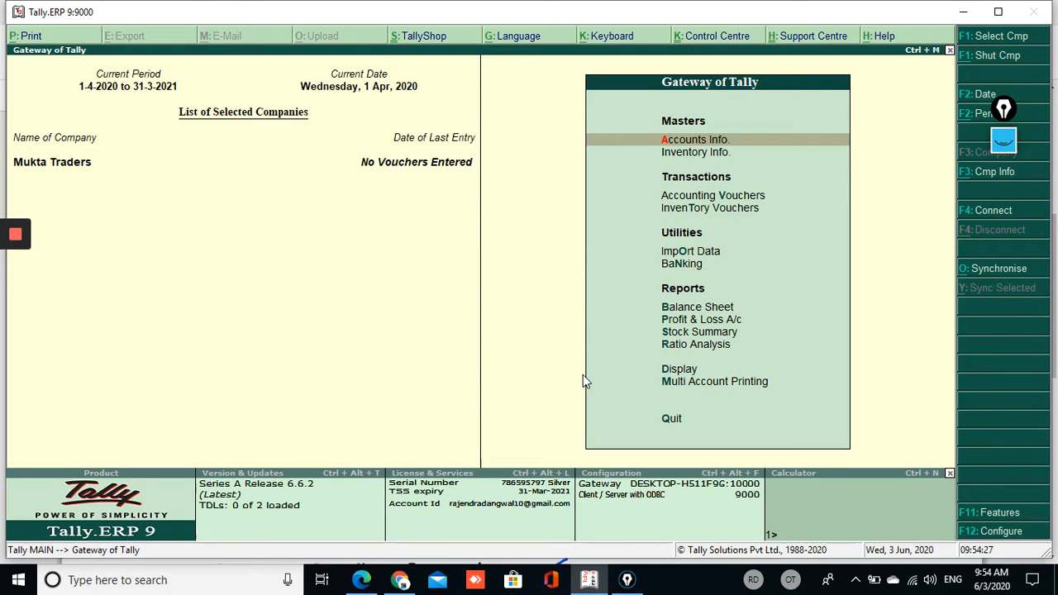
Open the Statutory & Taxation settings in the company features of Mukta Traders
key(F11)
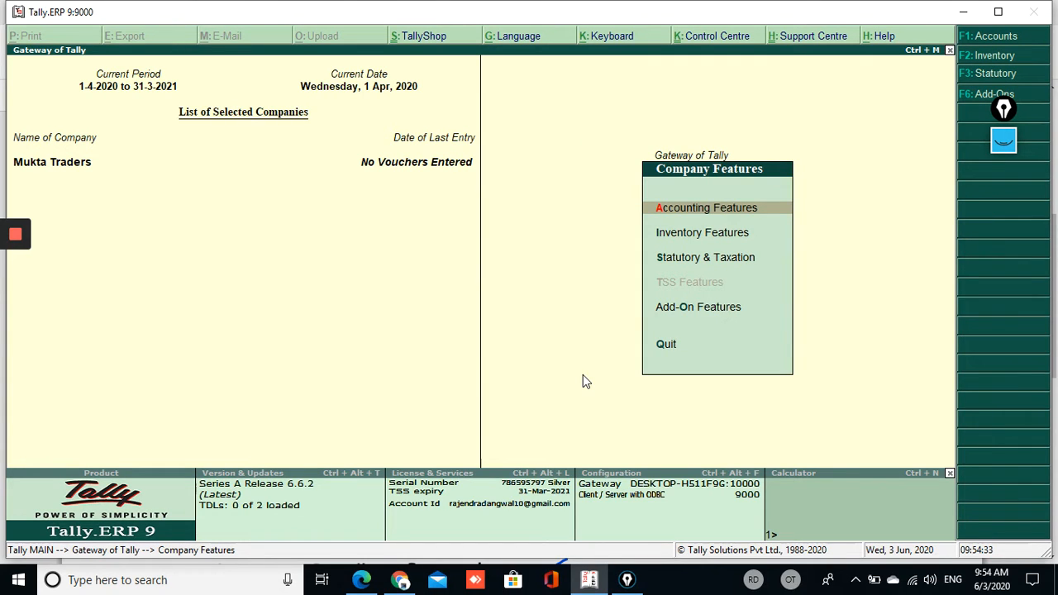
key(Down)
key(Down)
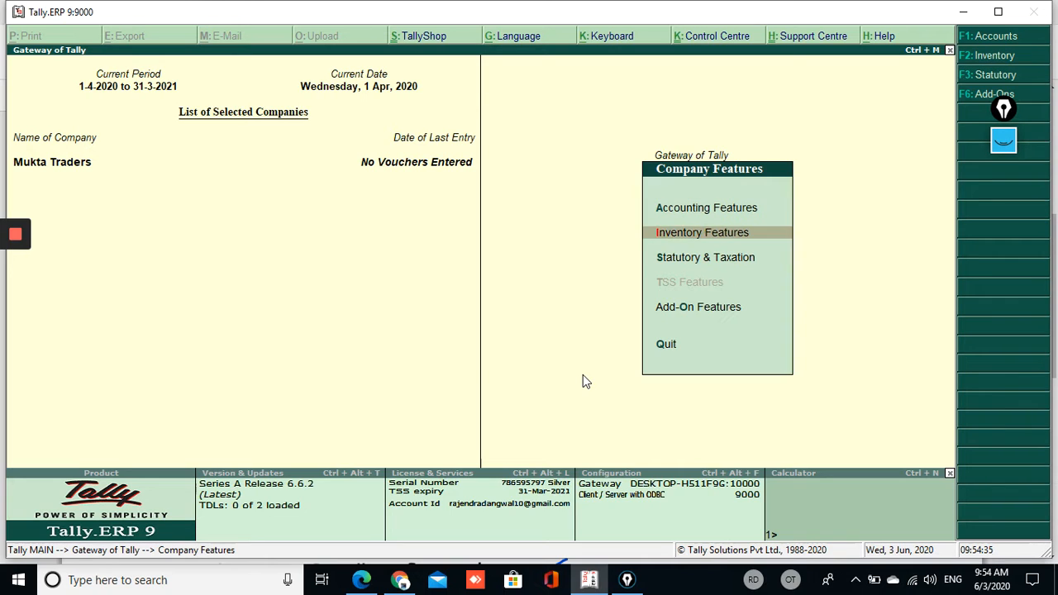
key(Up)
key(Down)
key(Up)
key(Up)
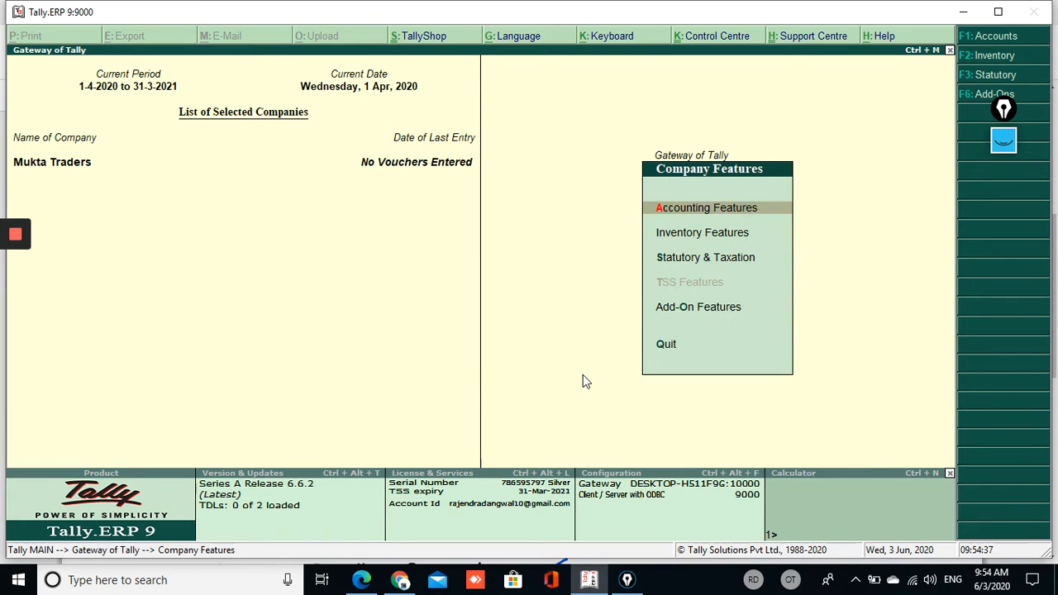
key(Down)
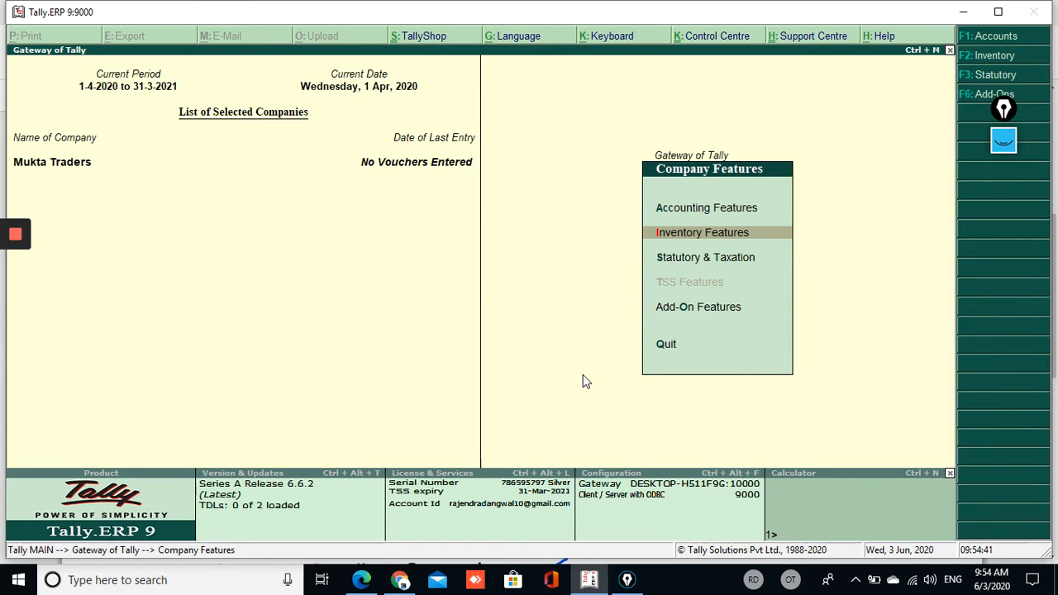
key(s)
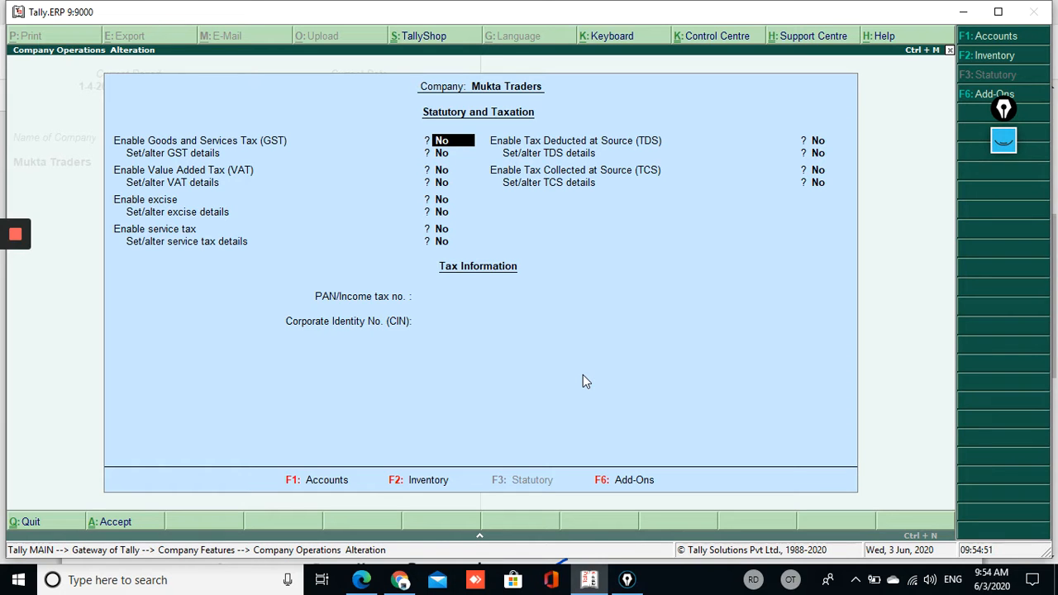
Enable Goods and Services Tax for the company and set the option to set/alter GST details to Yes
text(y)
key(Return)
text(y)
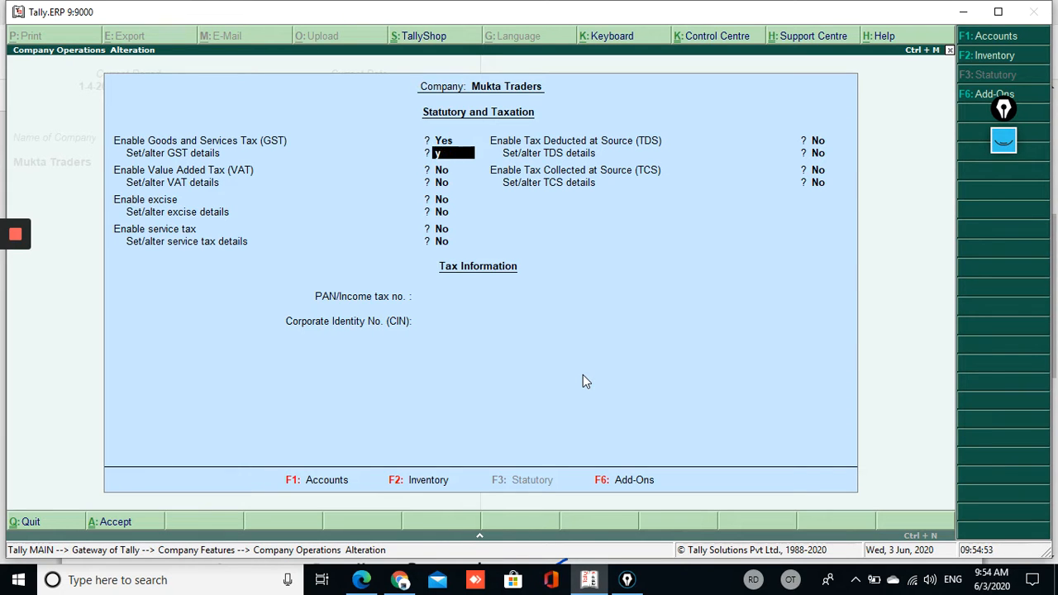
key(Return)
Accept Madhya Pradesh, Regular registration, No for Assessee of Other Territory and 1-Apr-2020 as the GST applicability date
key(Return)
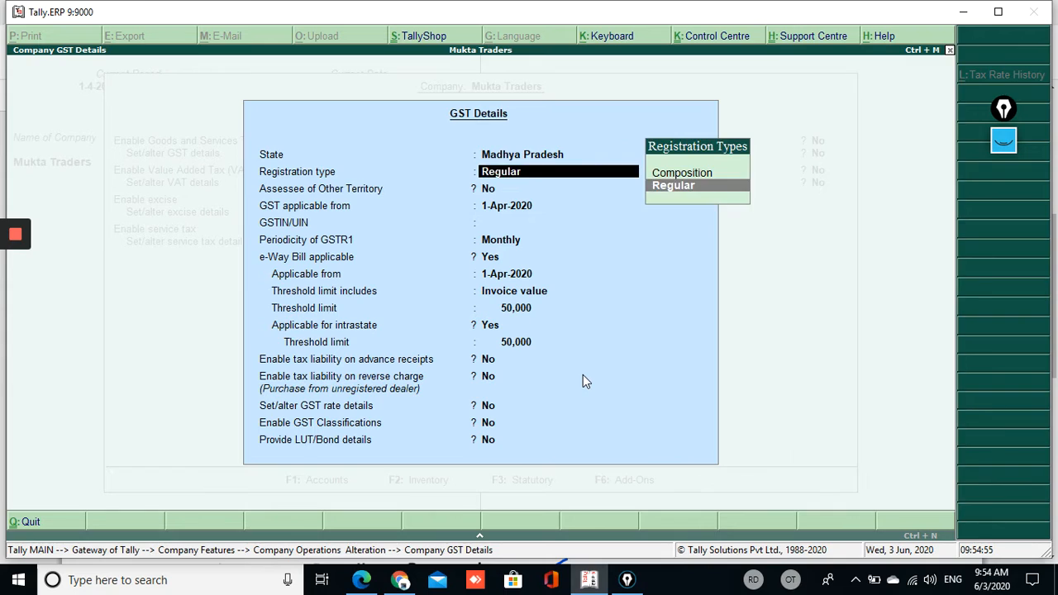
key(Return)
key(Up)
key(Up)
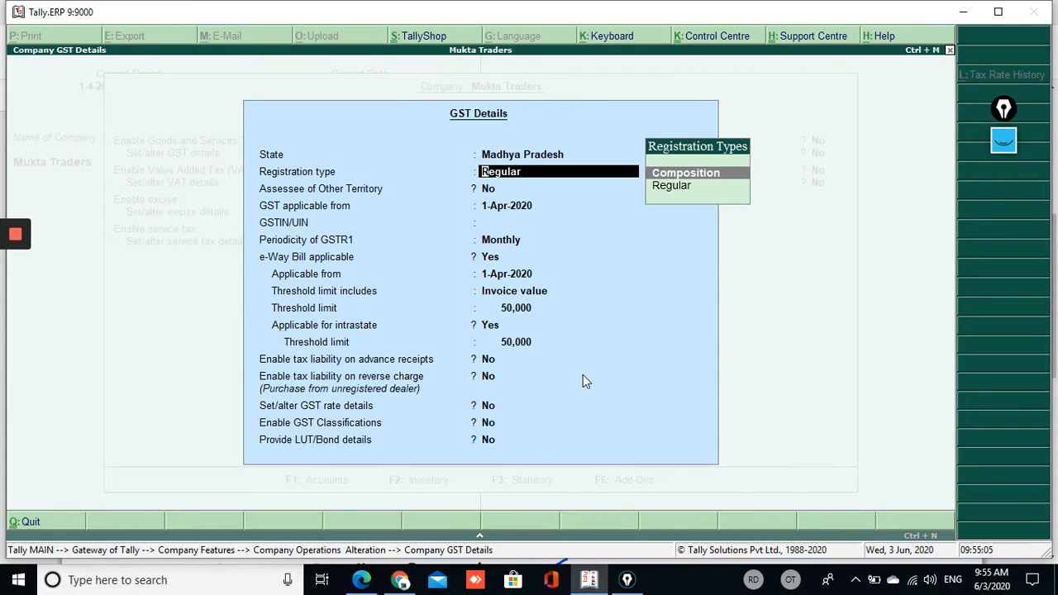
key(Down)
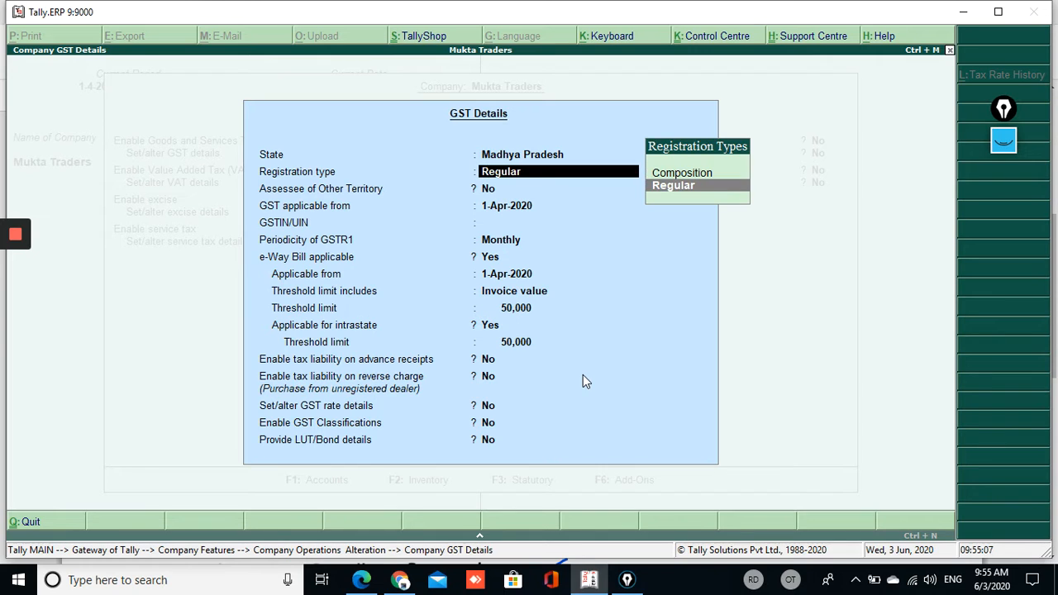
key(Return)
key(Return)
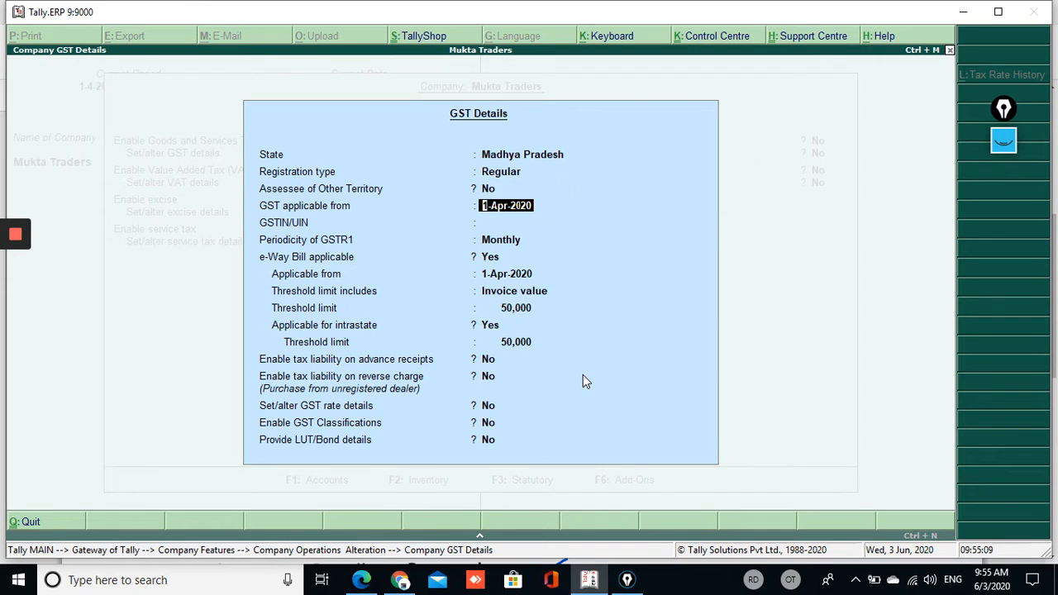
key(Return)
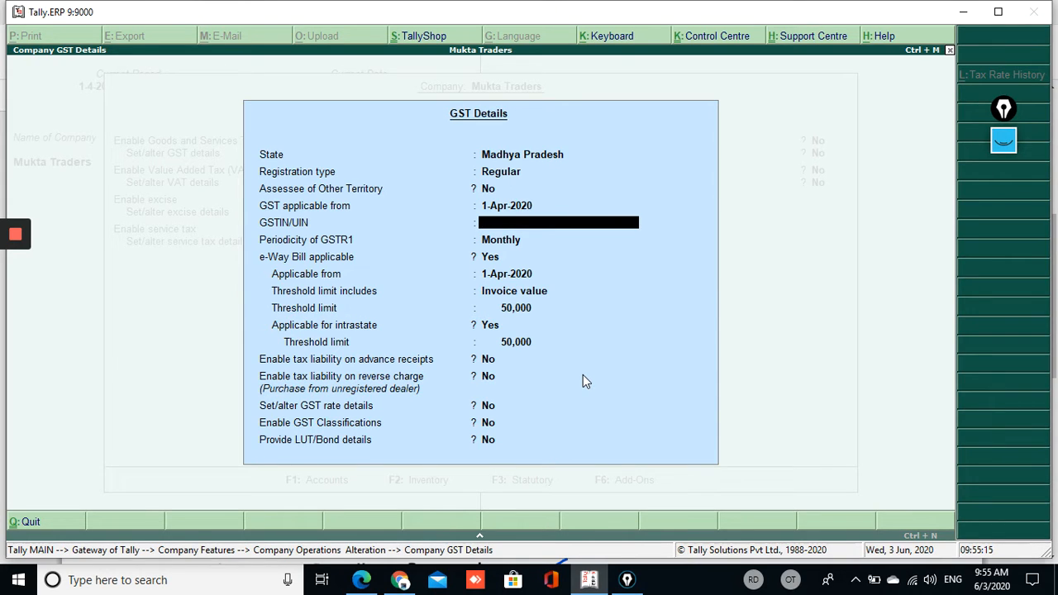
Enter the company's GSTIN/UIN in the GST details and accept it
text(23AA)
text(AAA1234A1Z5)
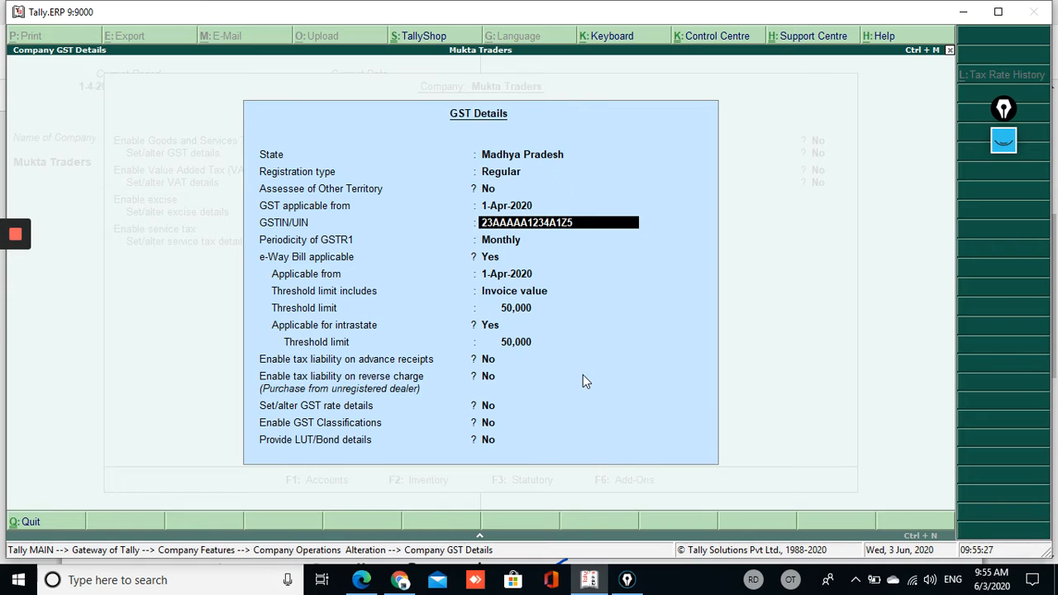
key(Return)
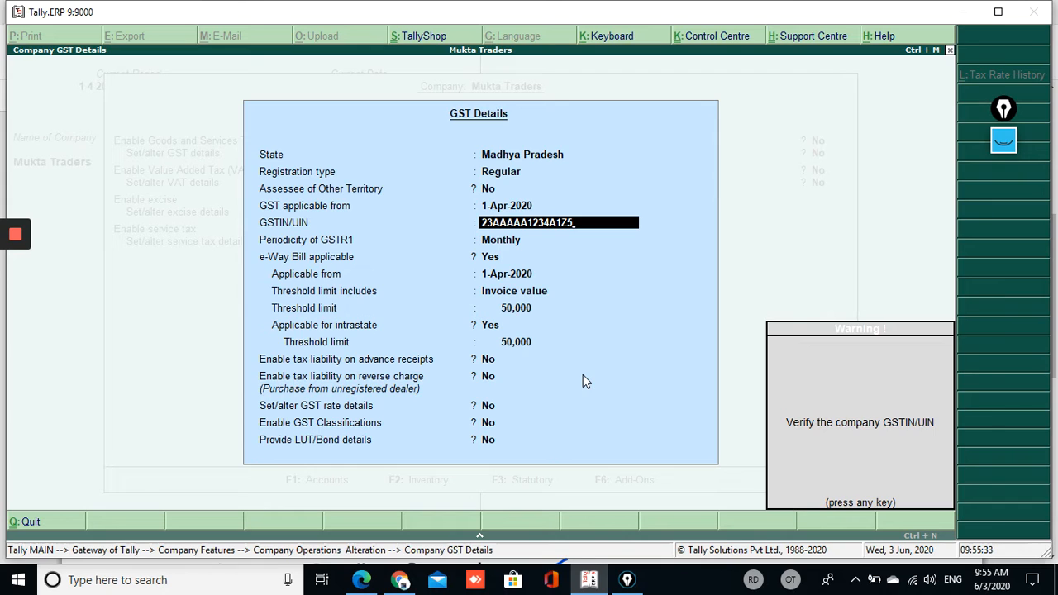
key(Return)
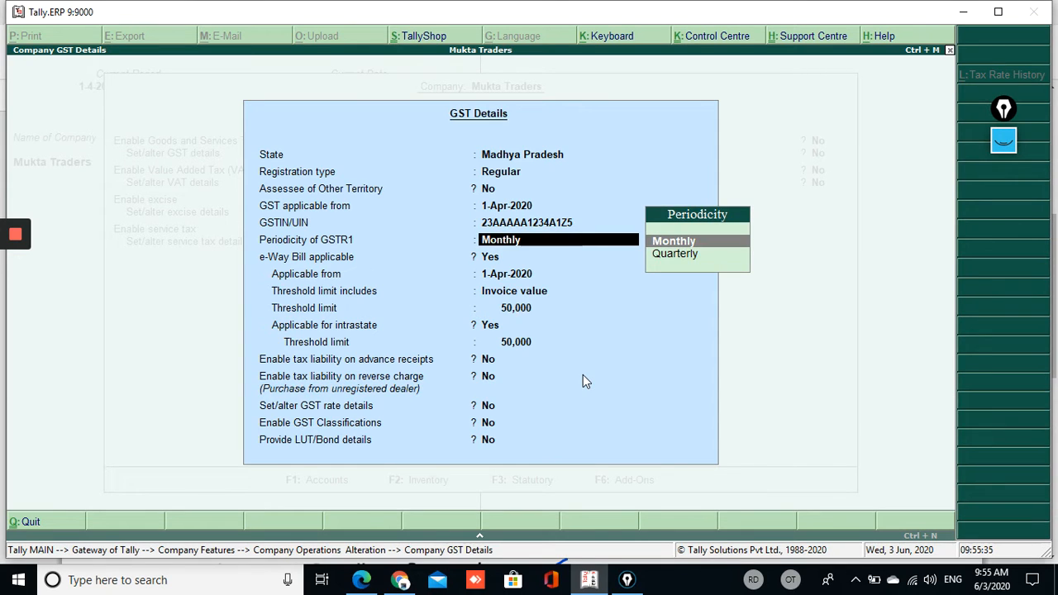
Accept Monthly GSTR1 periodicity and e-Way Bill applicable from 1-Apr-2020 on invoice value with a 50,000 threshold, also applicable for intrastate
key(BackSpace)
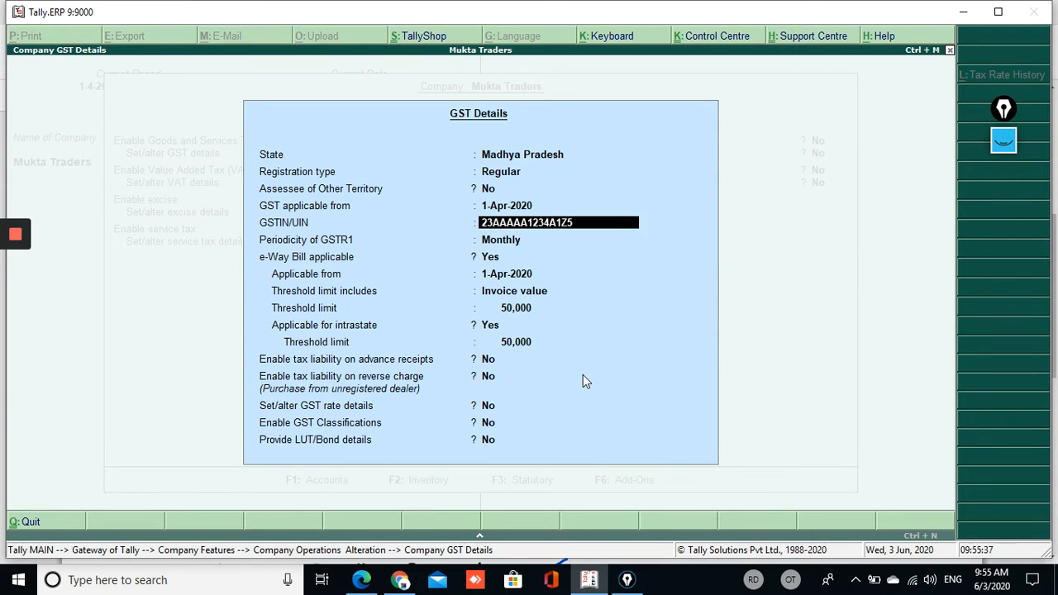
key(Return)
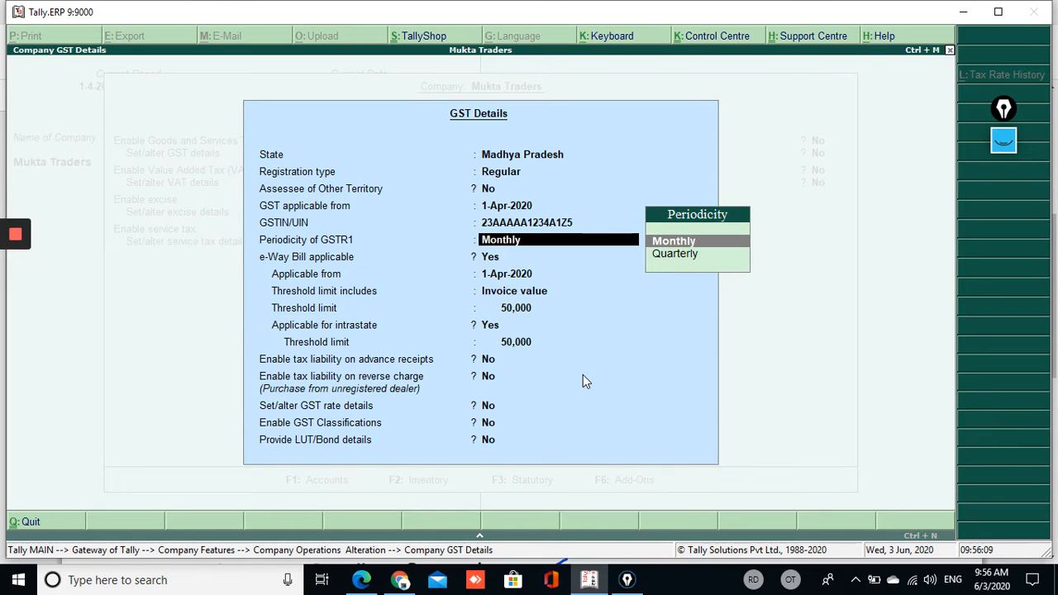
key(Return)
key(Return)
key(Return)
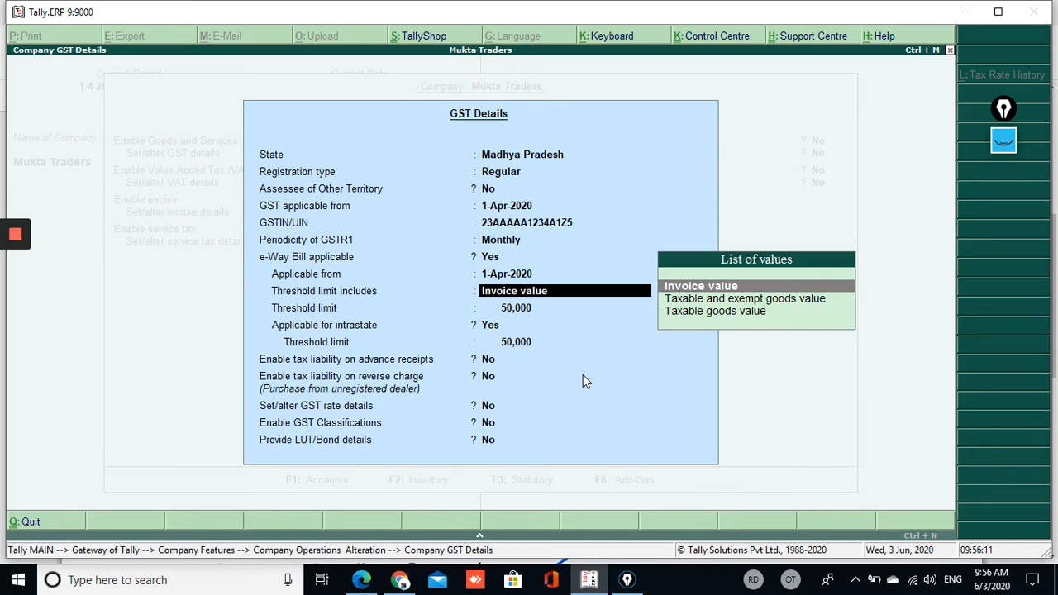
key(Return)
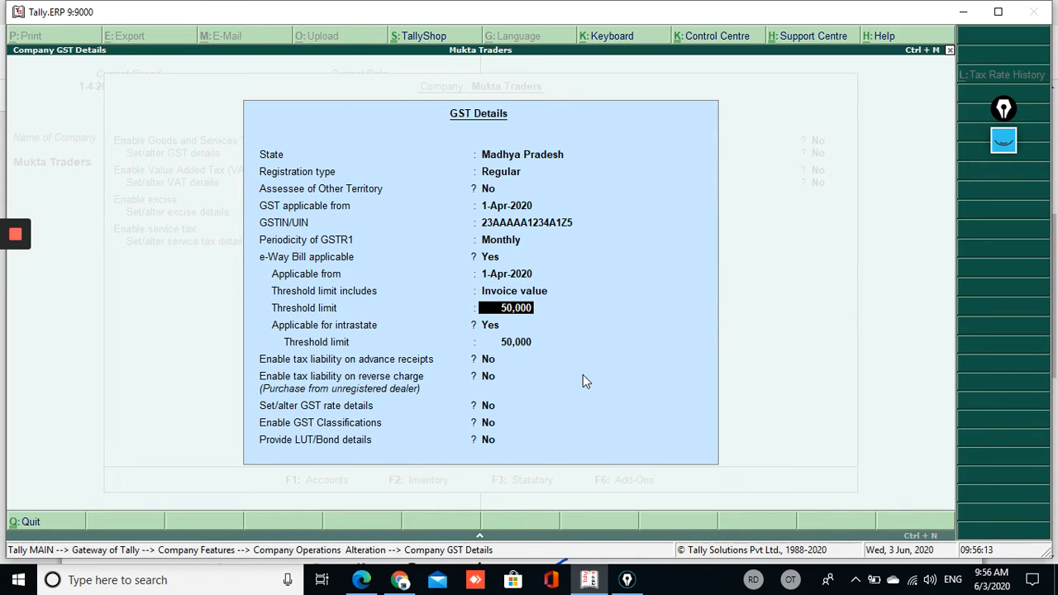
key(Return)
key(Return)
key(Return)
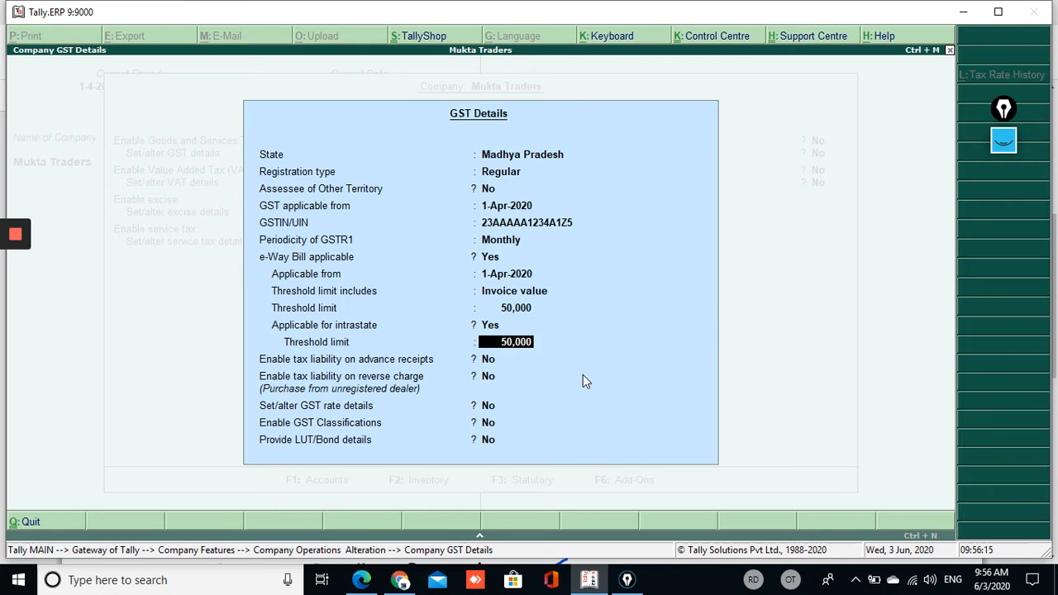
Accept the 50,000 intrastate limit, keep the remaining GST options at No, and save the GST details and statutory settings
key(Return)
key(Return)
key(Return)
key(Return)
key(Return)
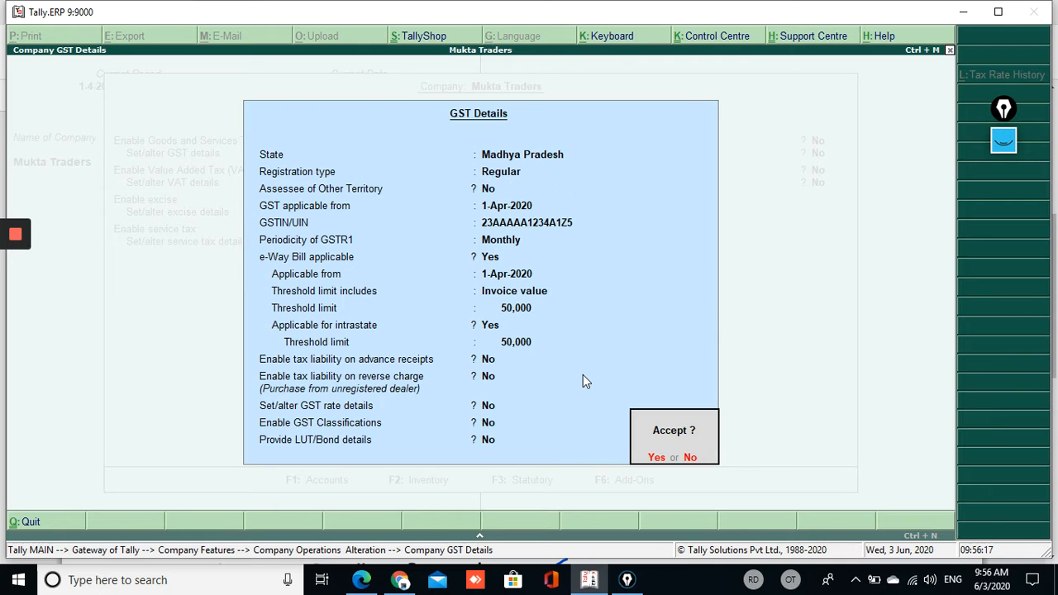
key(Return)
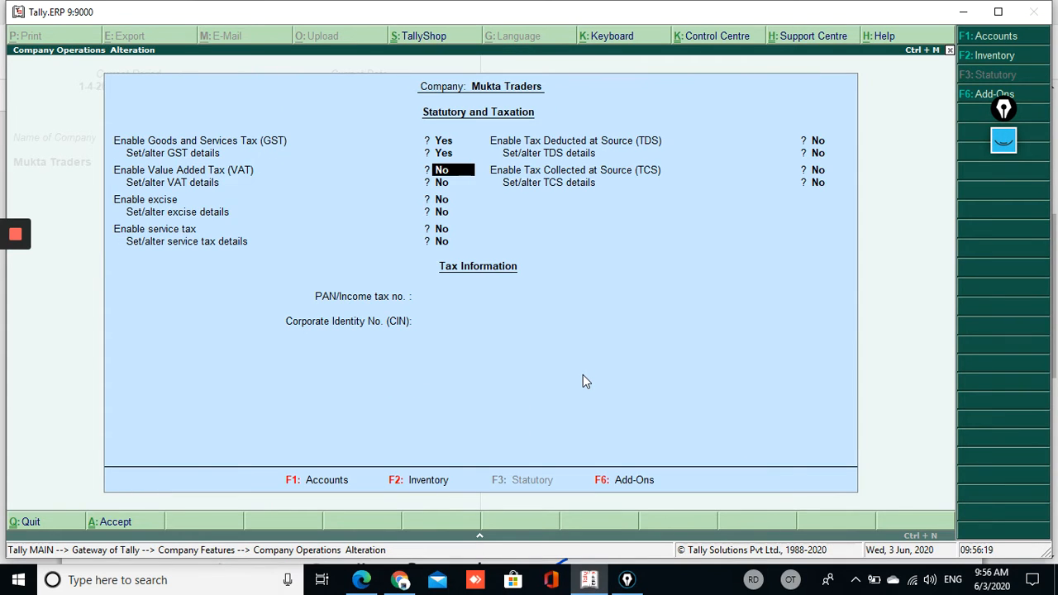
key(ctrl+a)
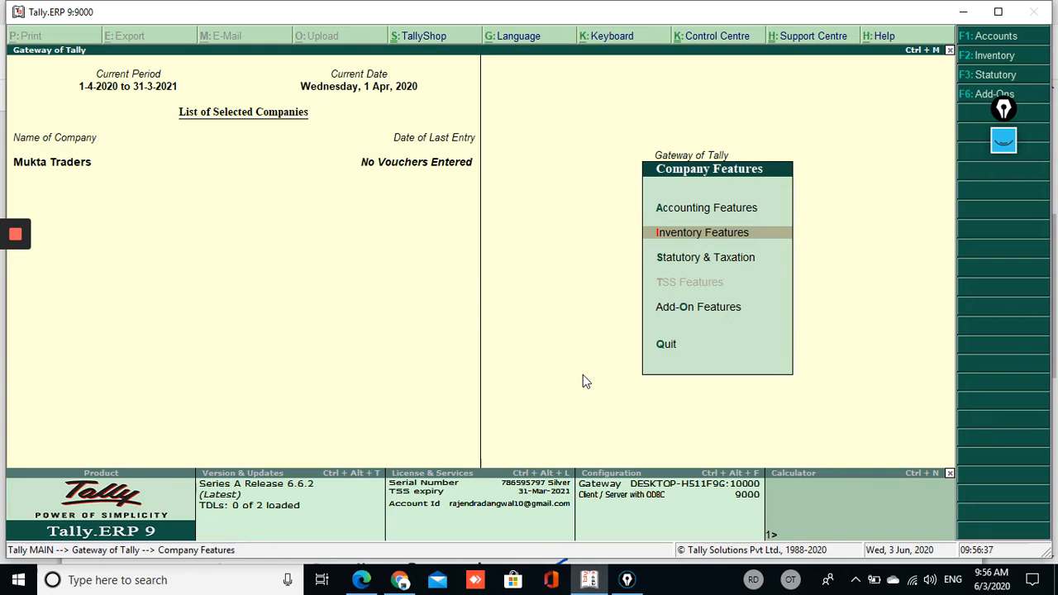
key(Escape)
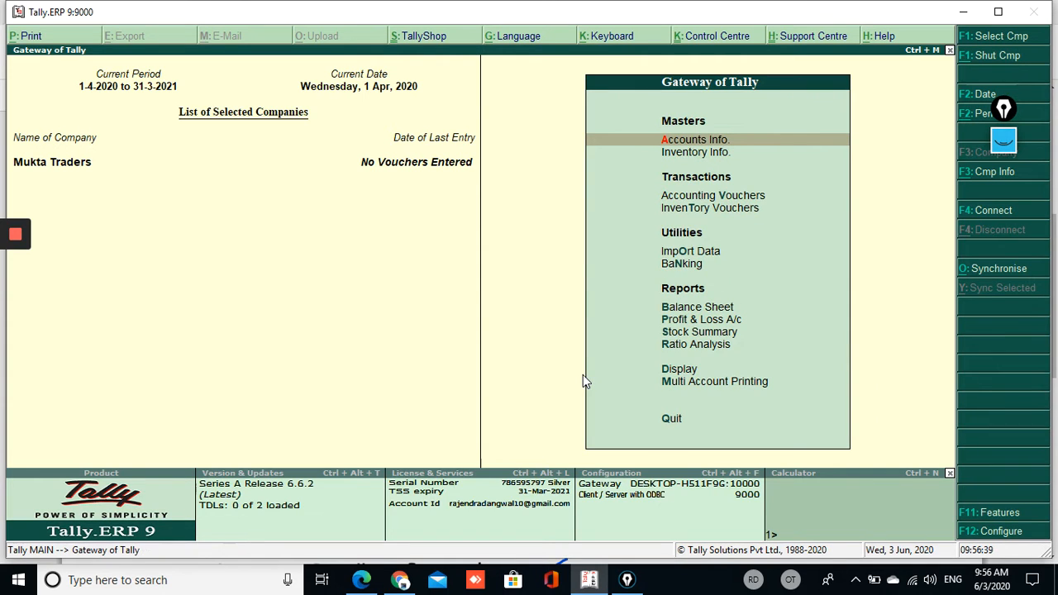
Start creating a single stock item named Computer under the Primary group
key(Down)
key(Return)
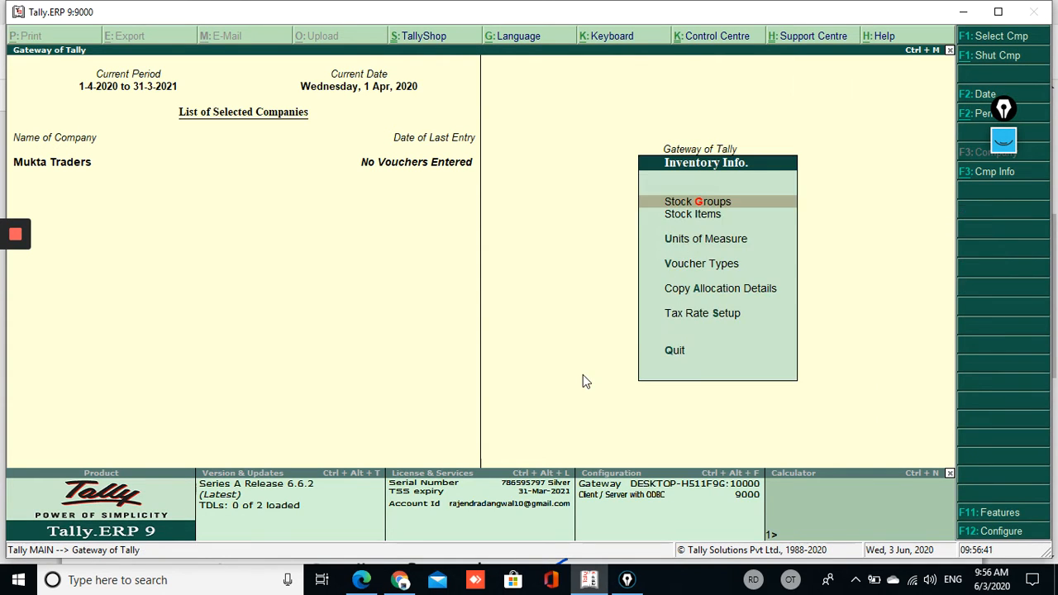
key(Down)
key(Return)
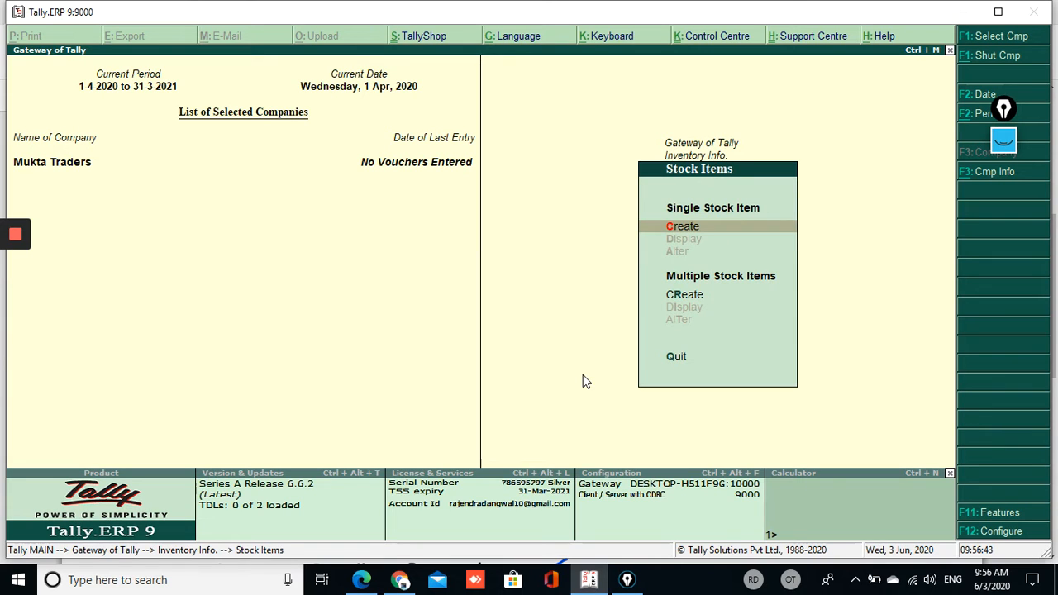
key(Return)
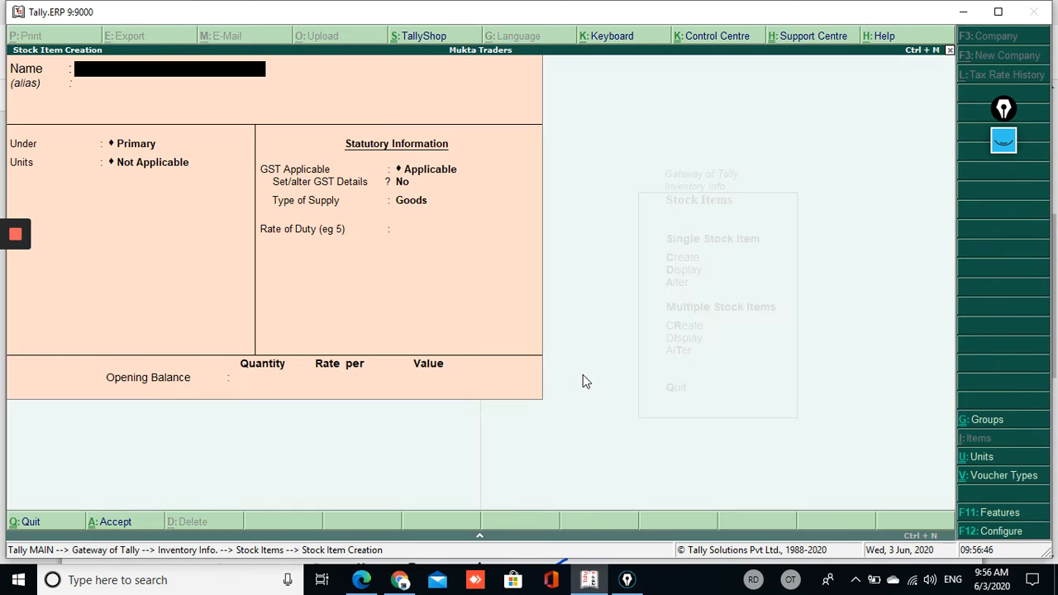
text(Computer)
key(Return)
key(Return)
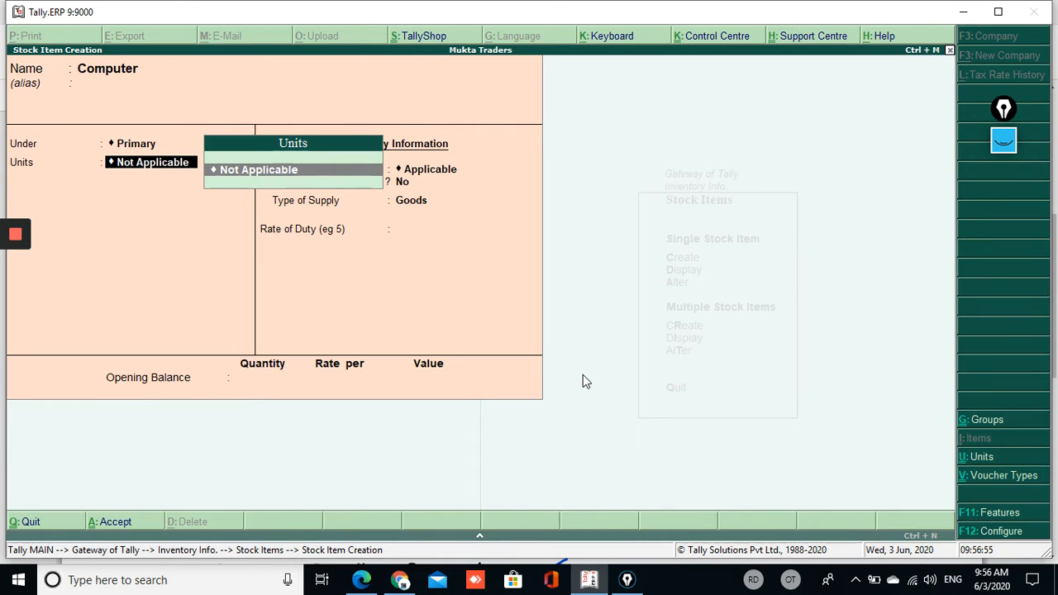
Create a simple unit with symbol nos, UQC NOS-NUMBERS and 0 decimal places for the Computer item
key(alt+c)
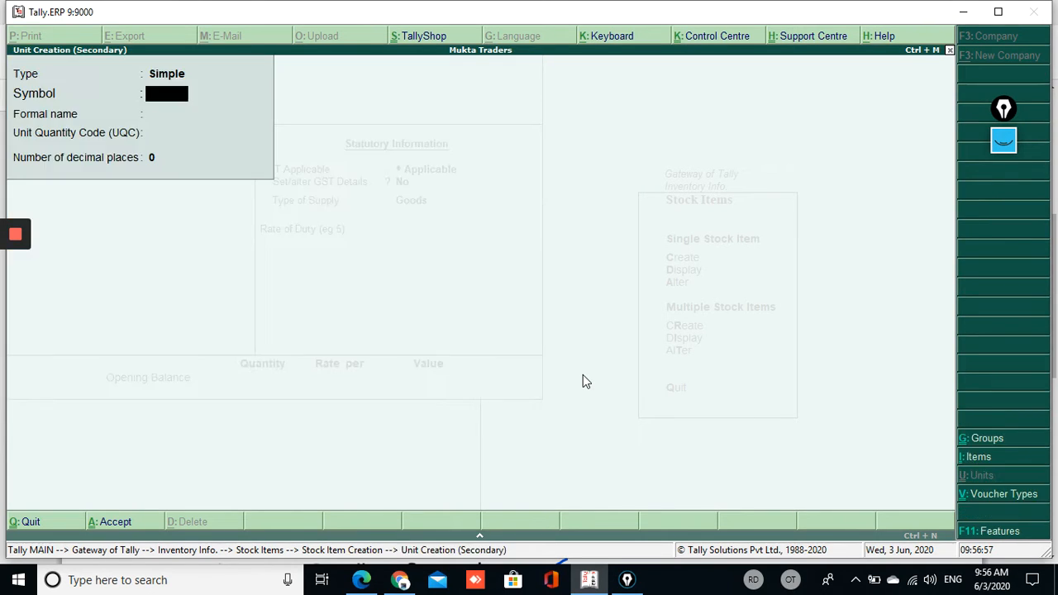
text(nos)
key(Return)
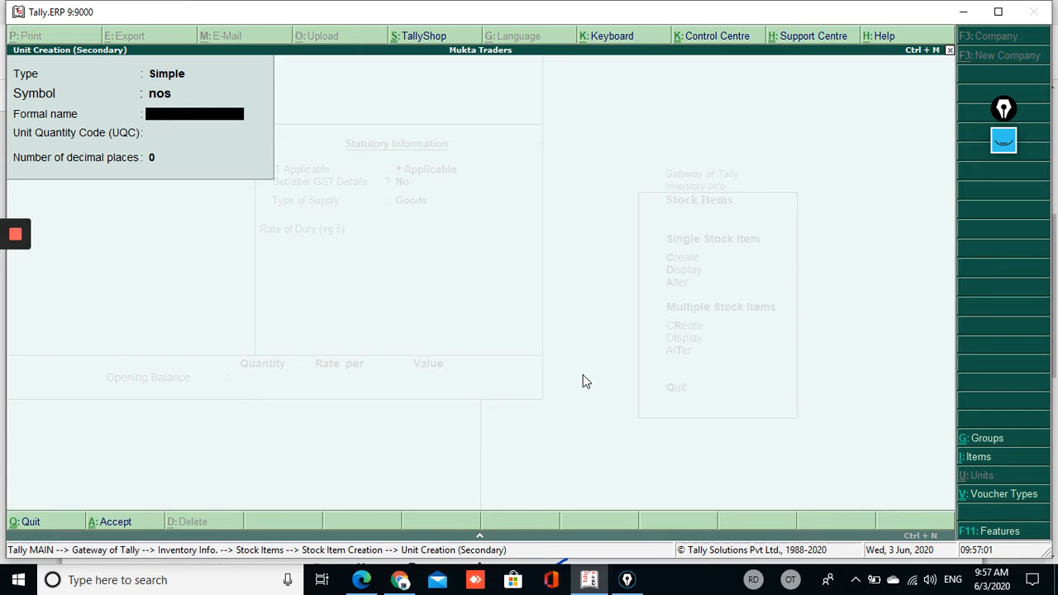
key(Return)
text(num)
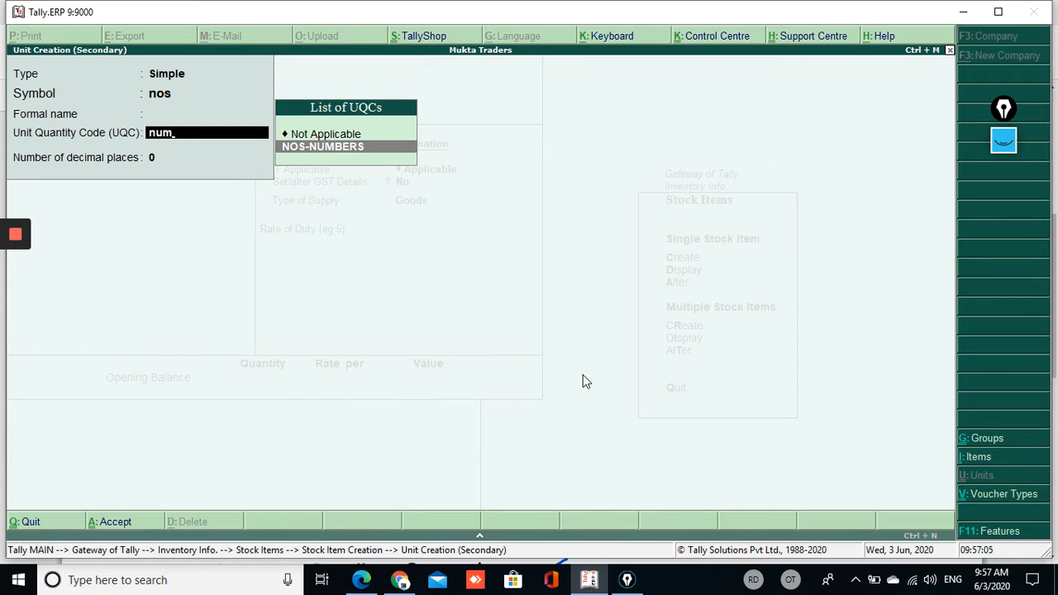
key(Return)
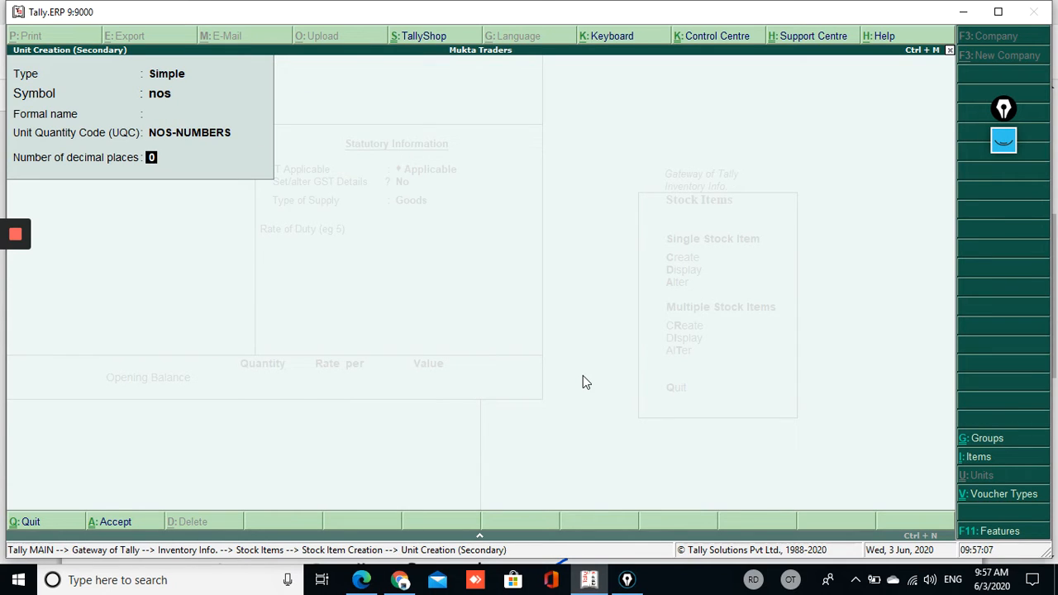
key(Return)
key(Return)
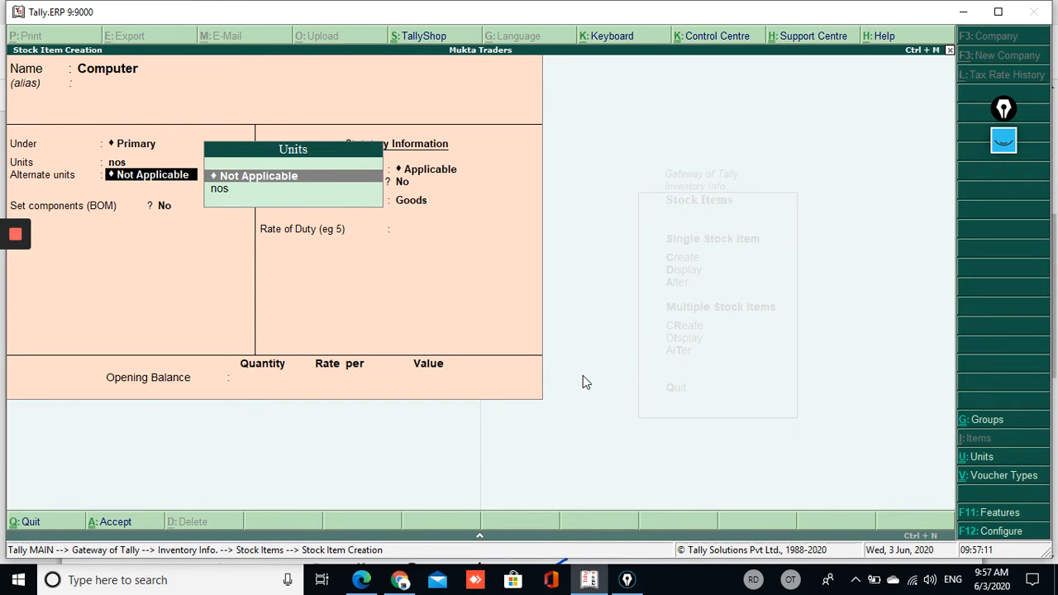
Keep alternate units Not Applicable, components No and GST Applicable, and set the option to set/alter the item's GST details to Yes
key(Return)
key(Return)
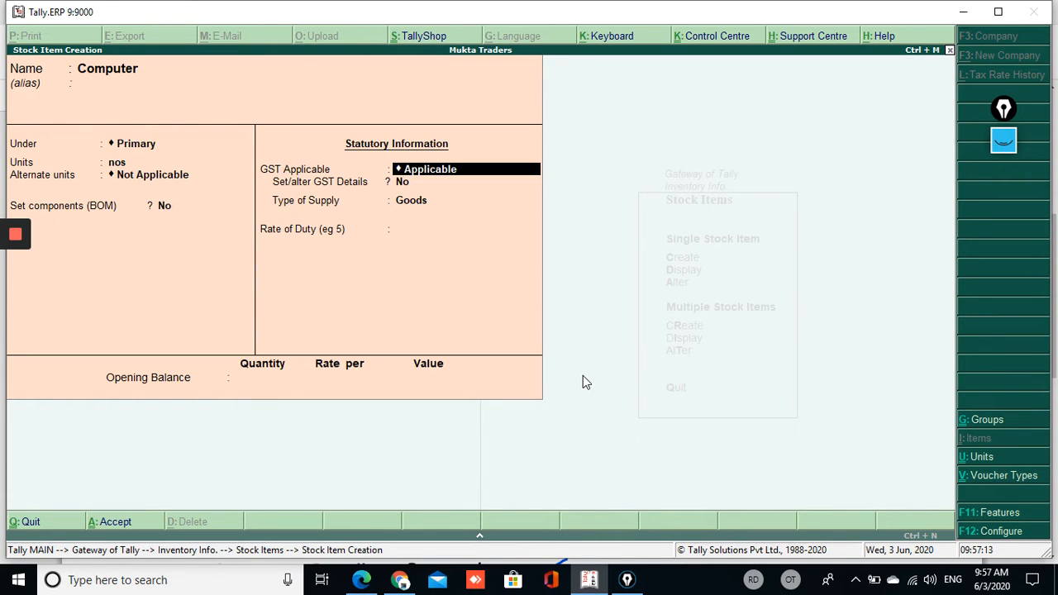
key(Return)
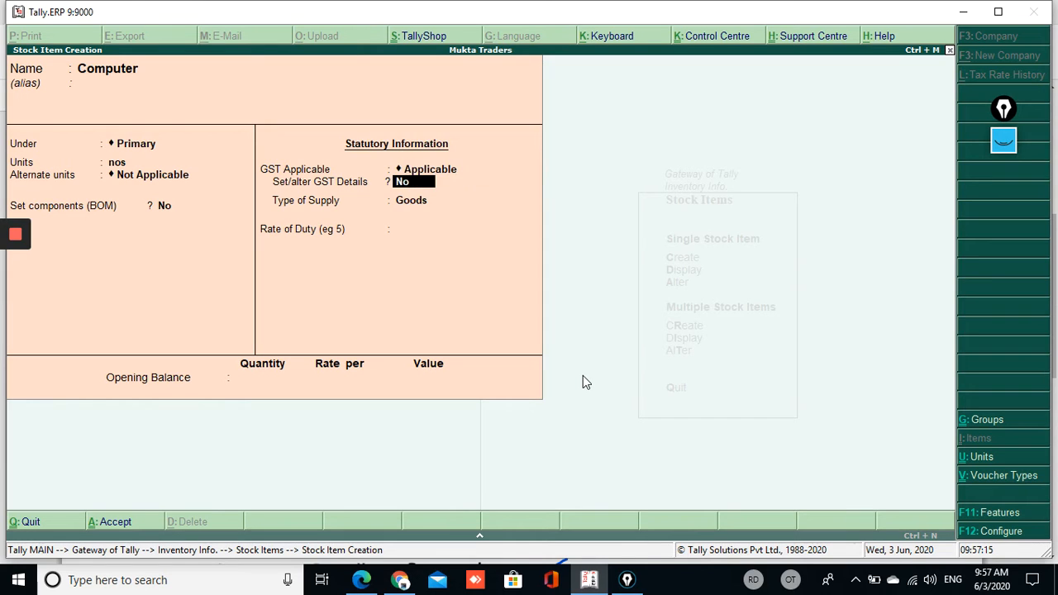
text(y)
key(Return)
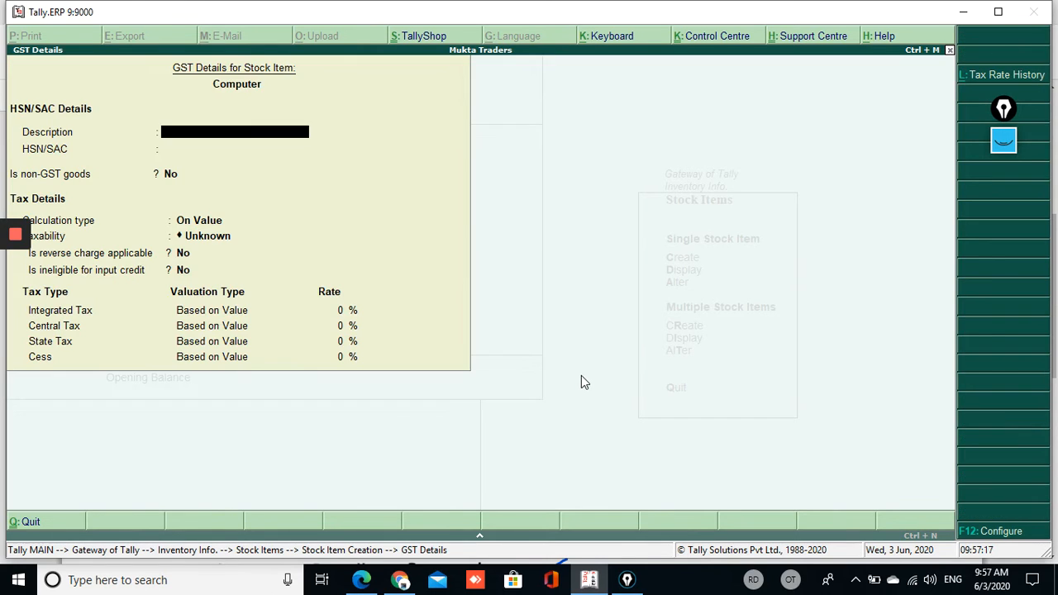
Enter the description Computer System and HSN/SAC 84713010 in the Computer item's GST details
key(Return)
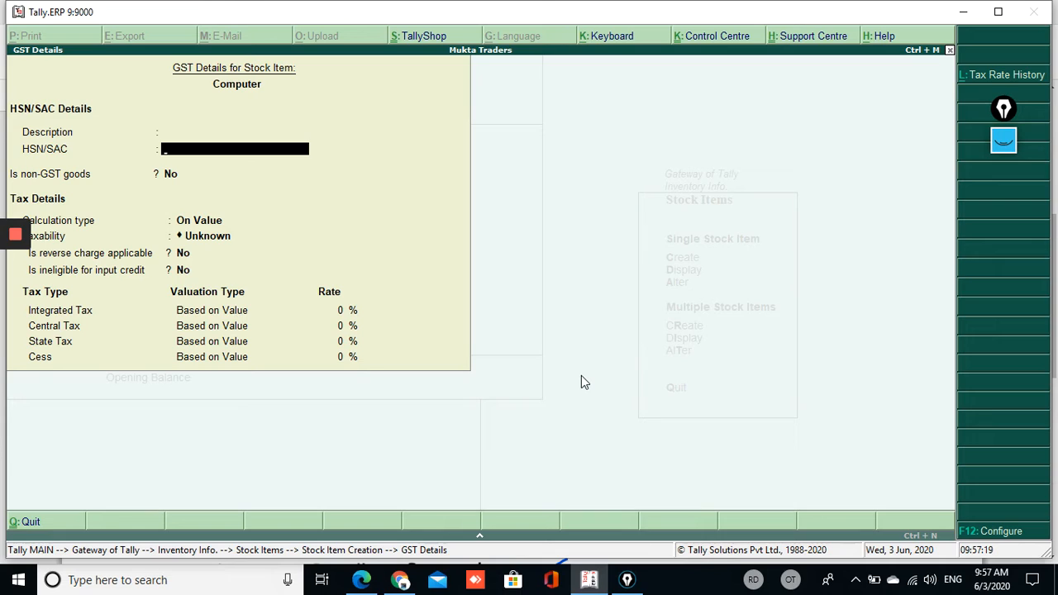
key(BackSpace)
text(Computer System)
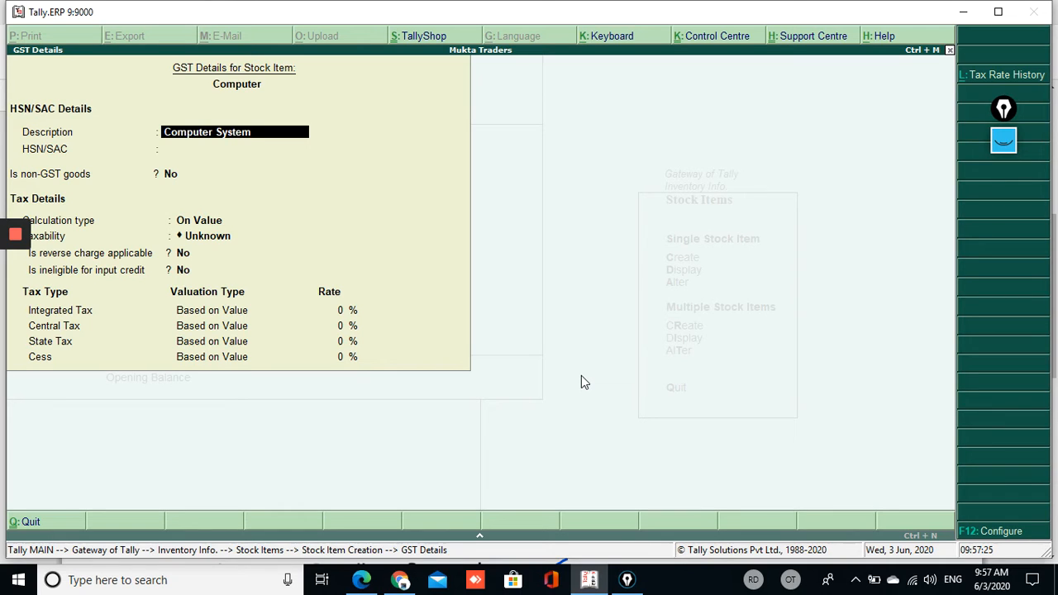
key(Return)
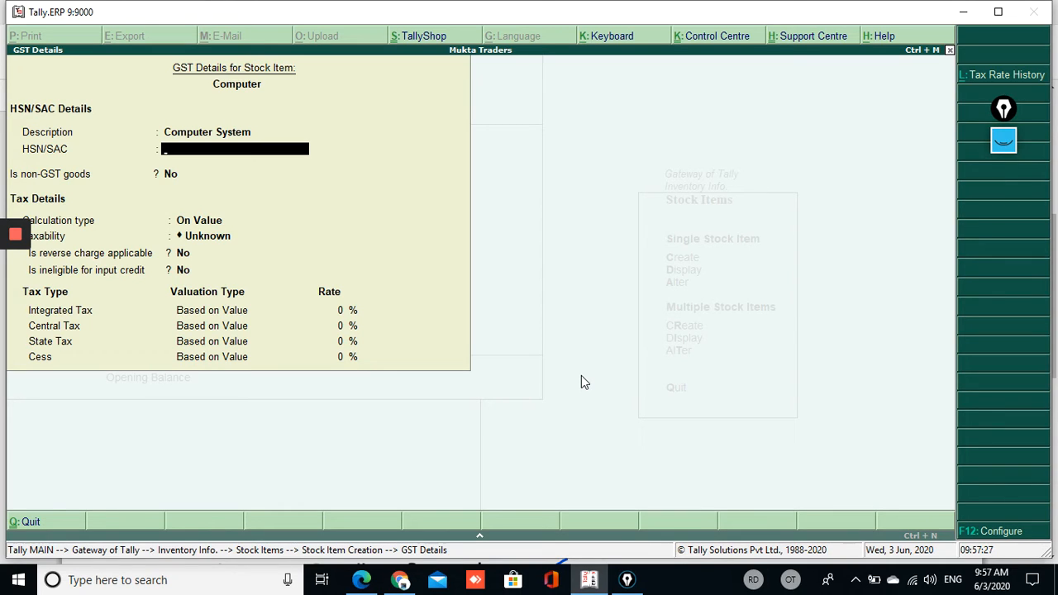
text(84713010)
key(Return)
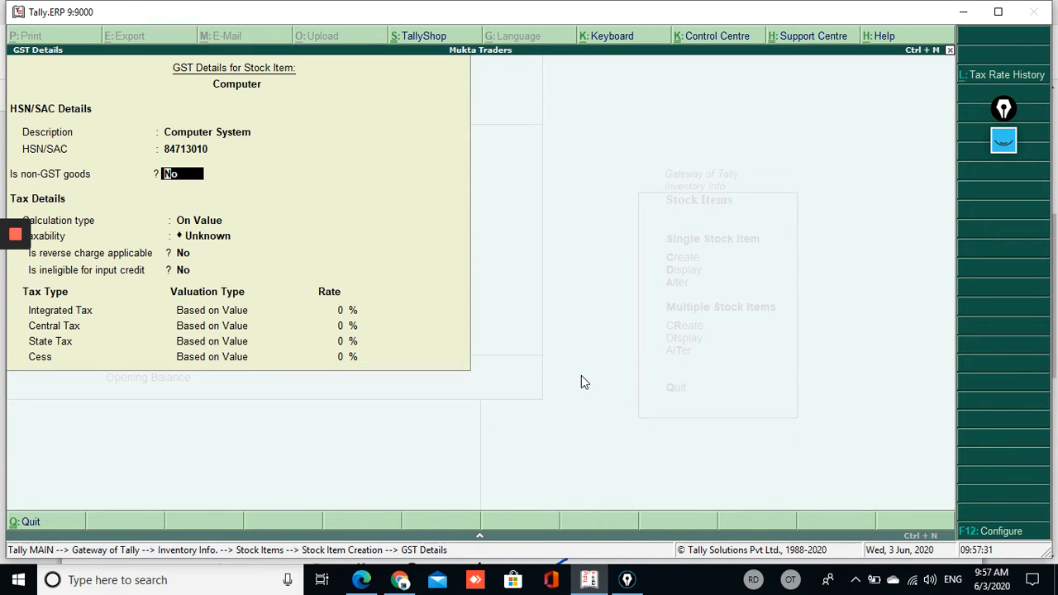
Keep non-GST goods at No and the calculation type On Value, and set the item's taxability to Taxable
key(Return)
key(Return)
key(Down)
key(Down)
key(Down)
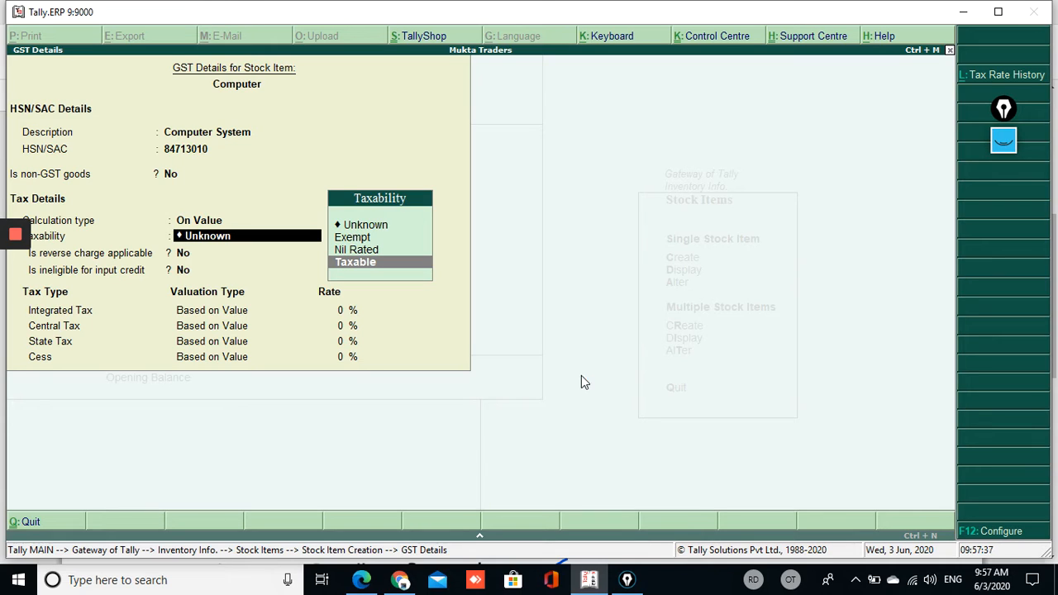
key(Up)
key(Up)
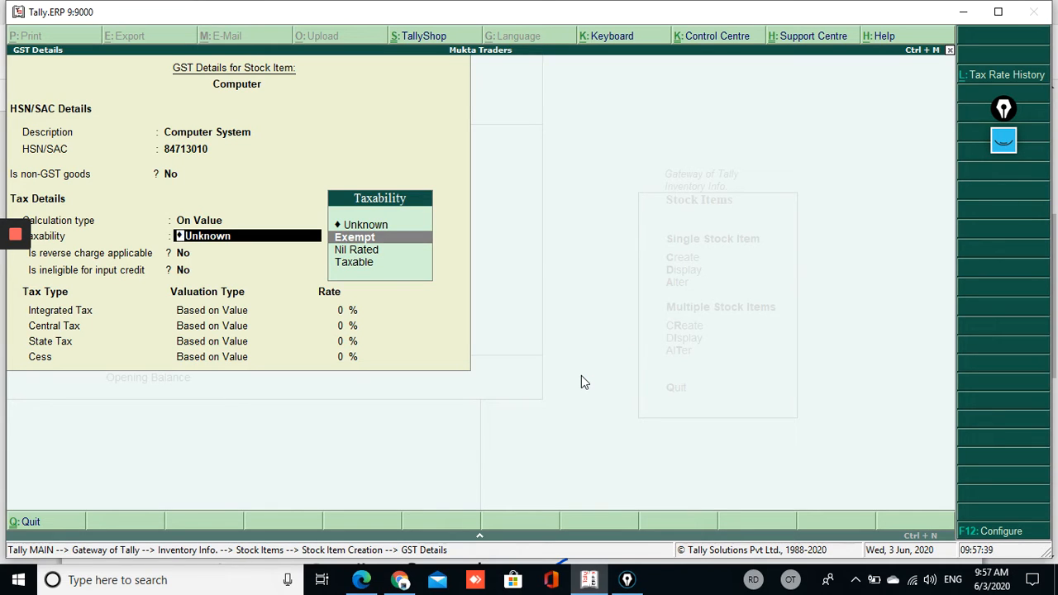
key(Down)
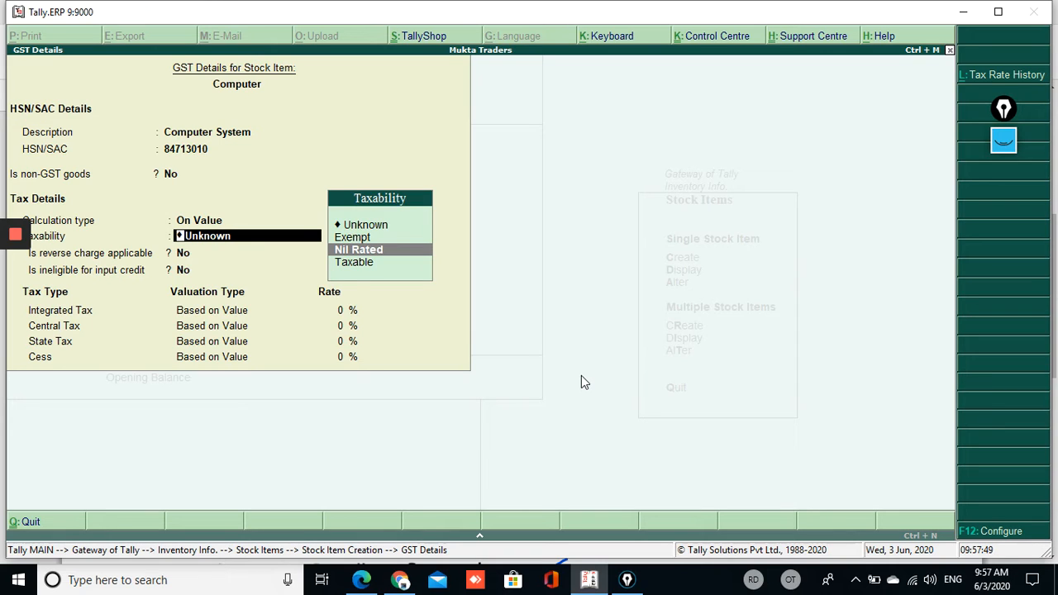
key(Down)
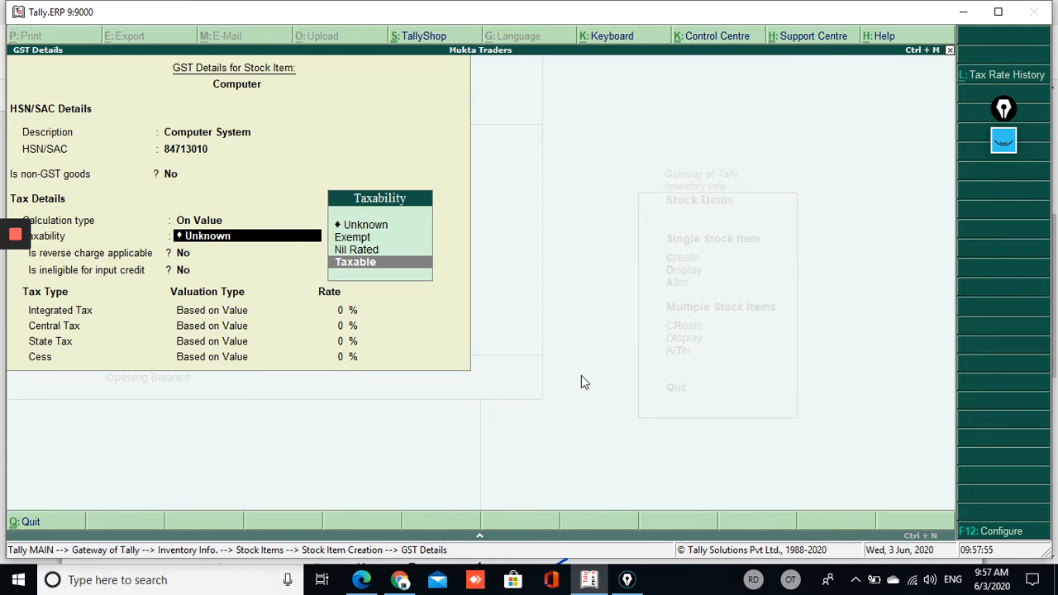
key(Return)
Keep reverse charge and input credit ineligibility at No, set the Integrated Tax rate to 18%, and save the item's GST details
key(Return)
key(Return)
text(1)
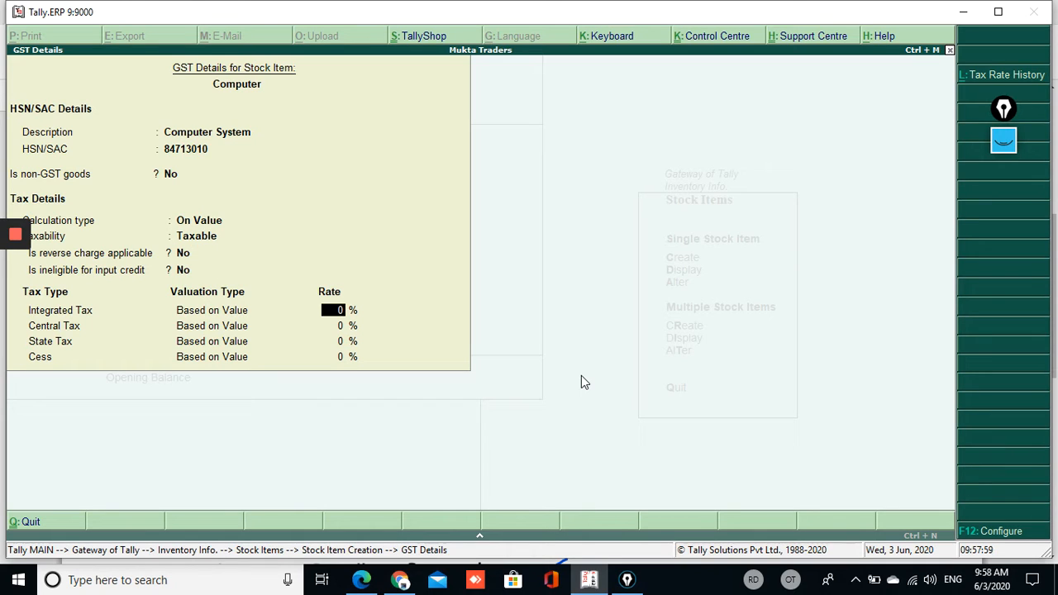
text(8)
key(Return)
key(Return)
key(Up)
key(Up)
key(Return)
key(Return)
key(Return)
key(Return)
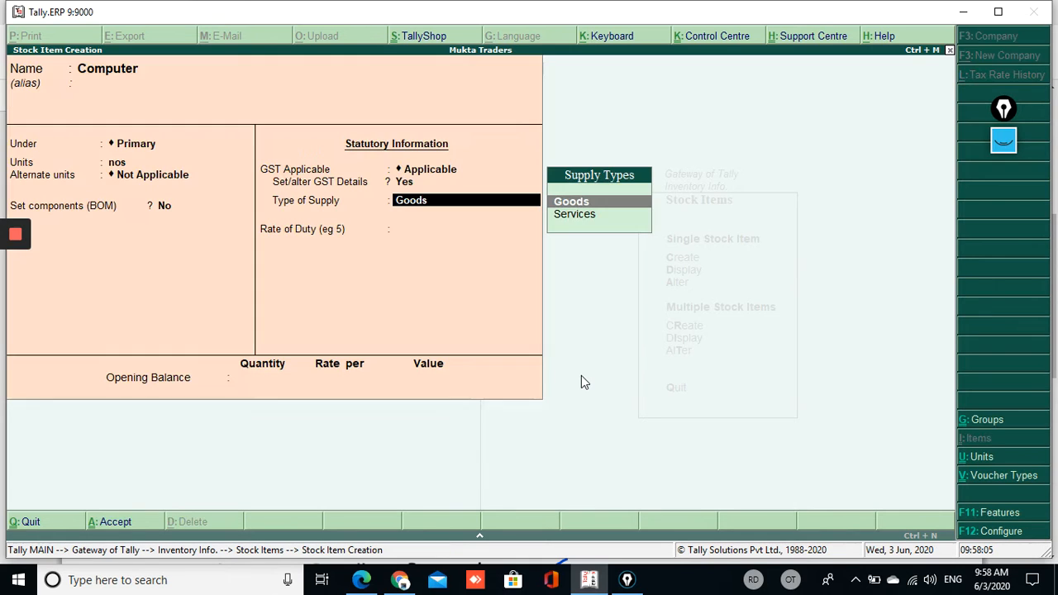
Keep Goods as the type of supply, save the Computer stock item, and leave stock item creation
key(Return)
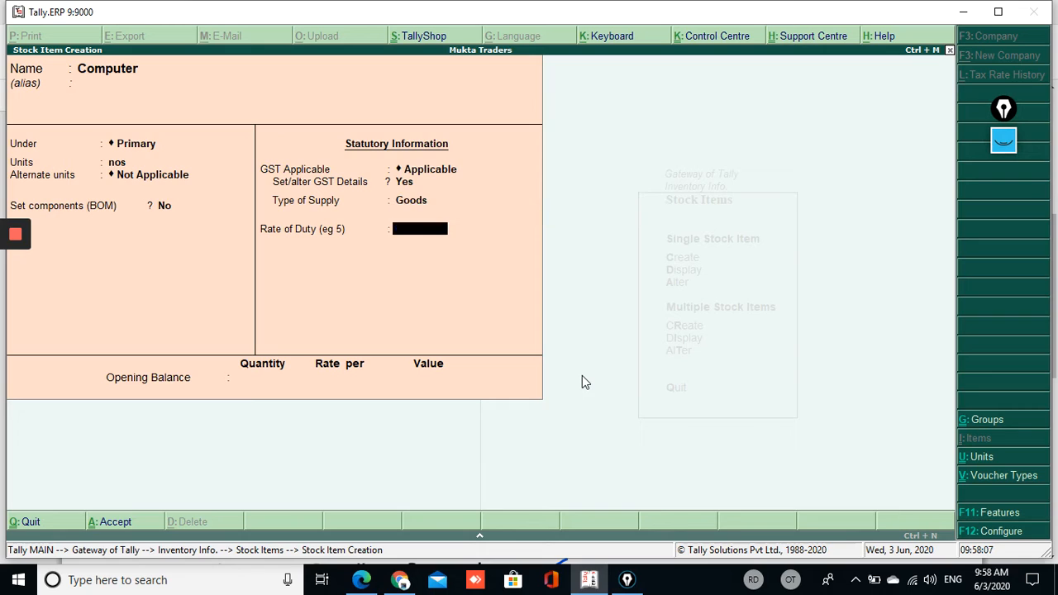
key(Up)
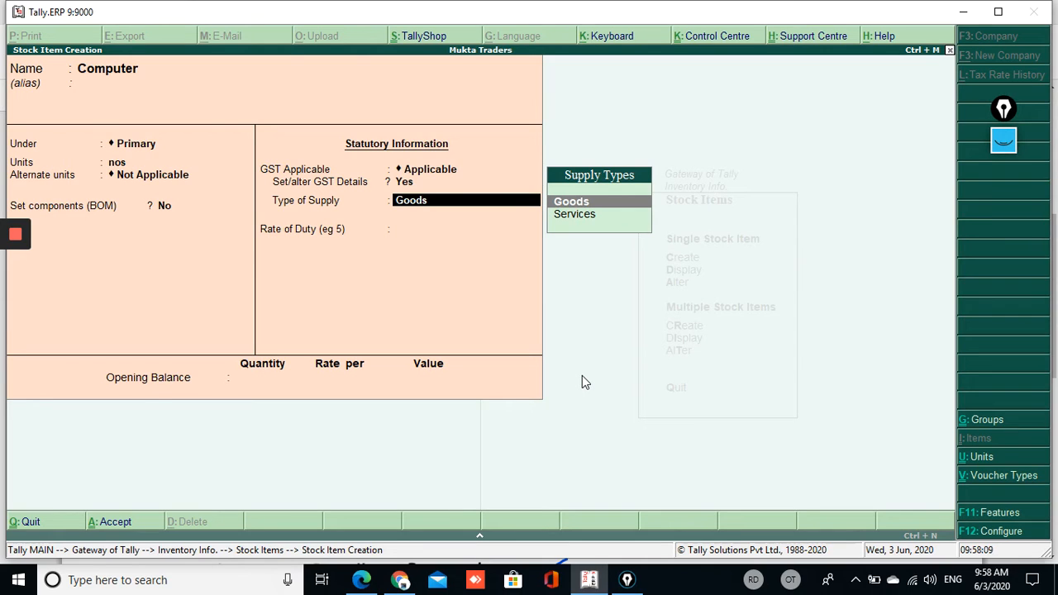
key(ctrl+a)
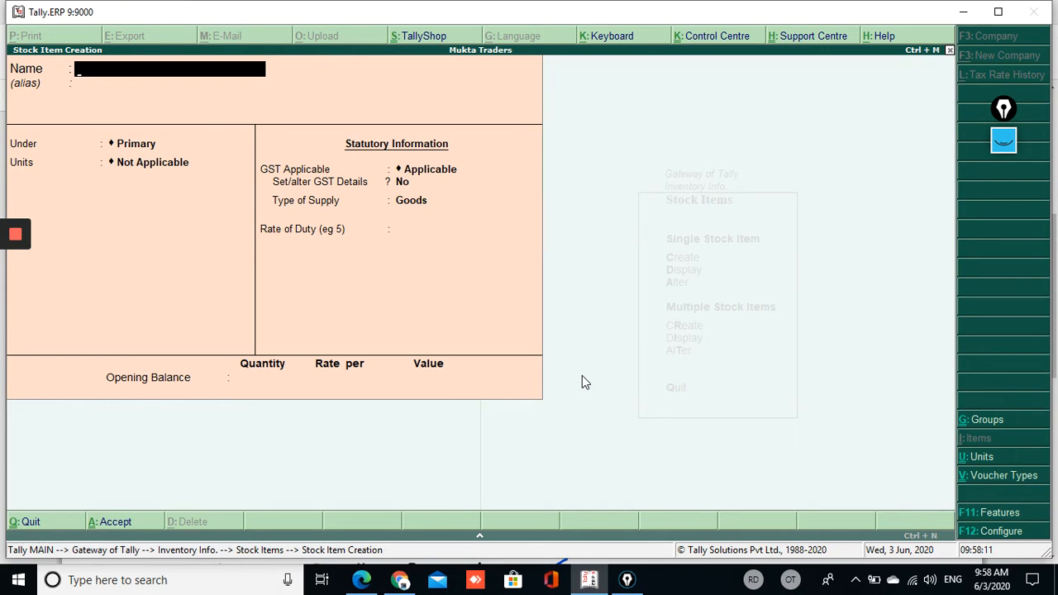
key(Escape)
key(y)
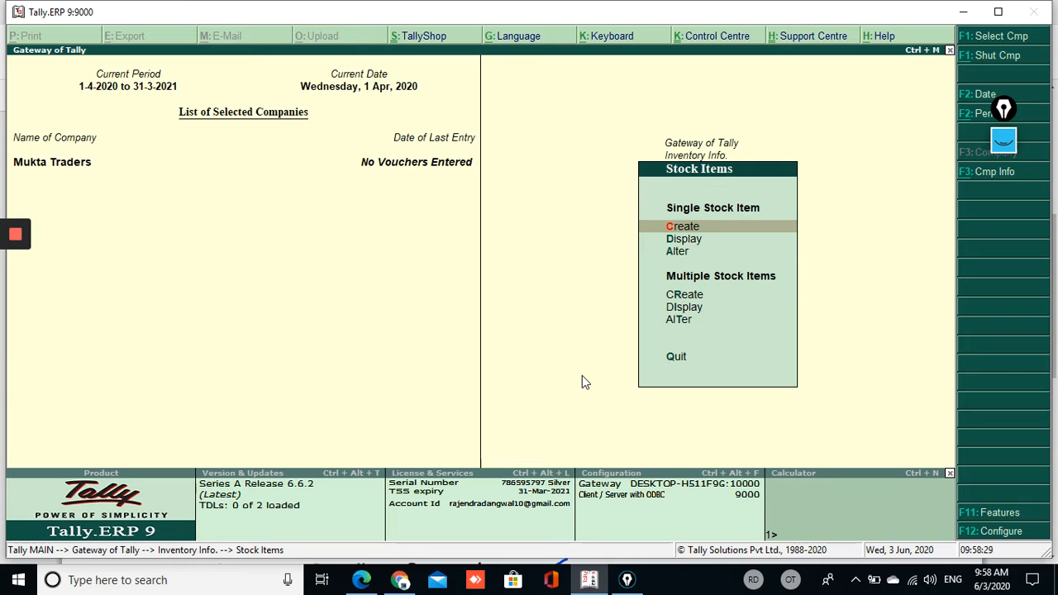
Leave the stock item masters and open the creation form for a single ledger
key(Escape)
key(Escape)
key(Up)
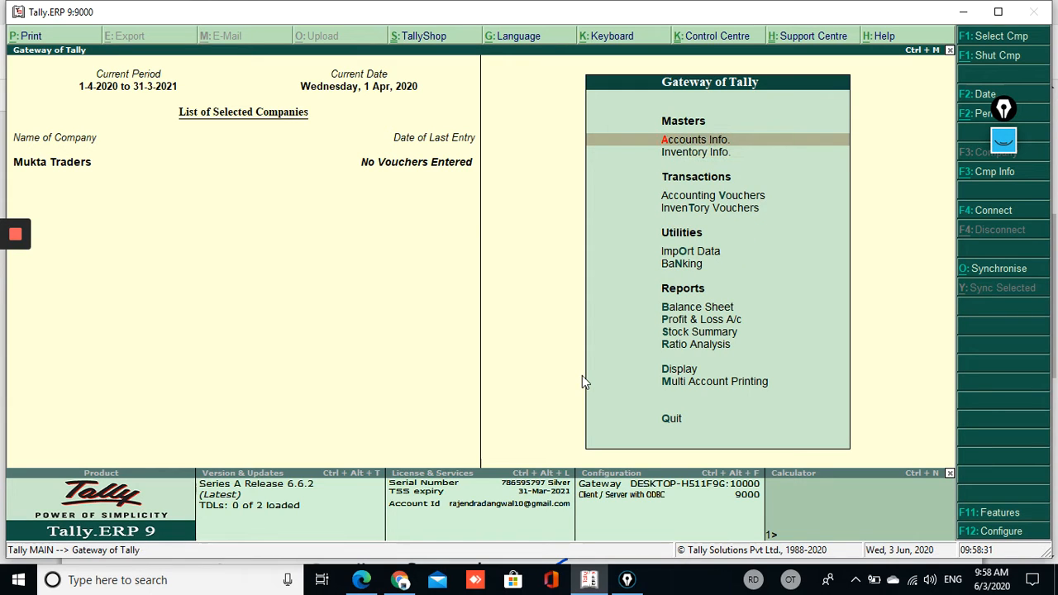
key(Return)
key(Down)
key(Return)
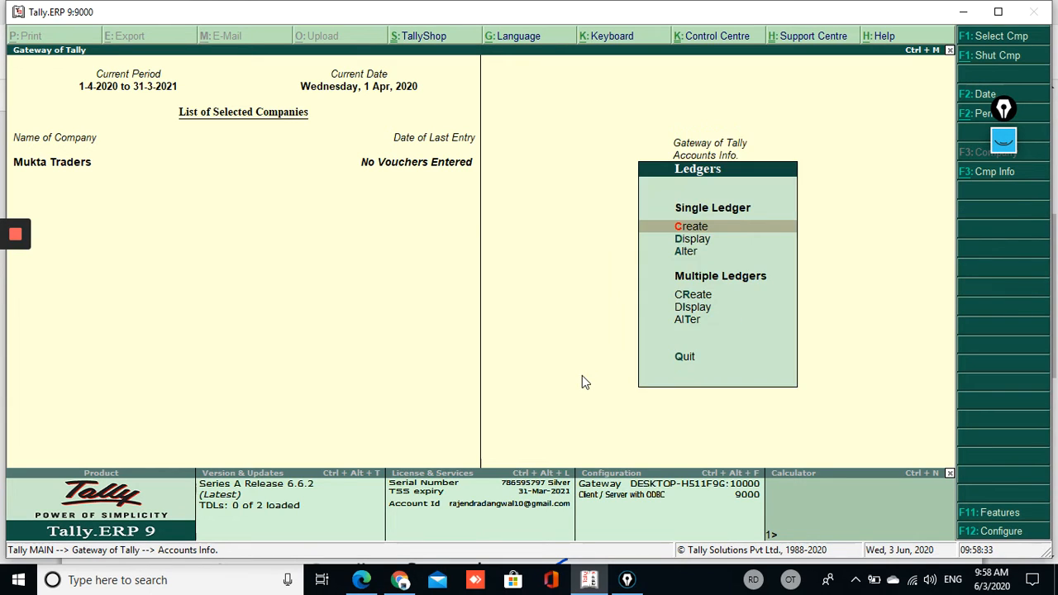
key(Return)
Name the new ledger Computer World and leave its alias blank
text(Co)
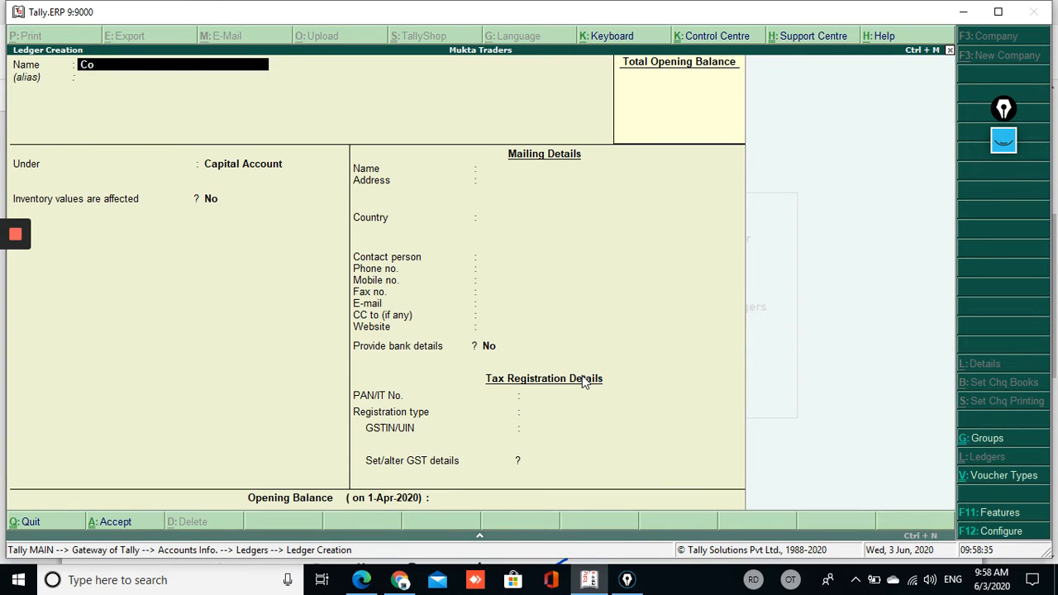
text(mputer)
text(rld)
key(BackSpace)
key(BackSpace)
key(BackSpace)
key(BackSpace)
text(or)
key(BackSpace)
key(BackSpace)
text(rld)
key(Return)
key(Return)
Put Computer World under Sundry Creditors, keeping bill-by-bill balances at Yes and the mailing location as Madhya Pradesh, India
text(Sun)
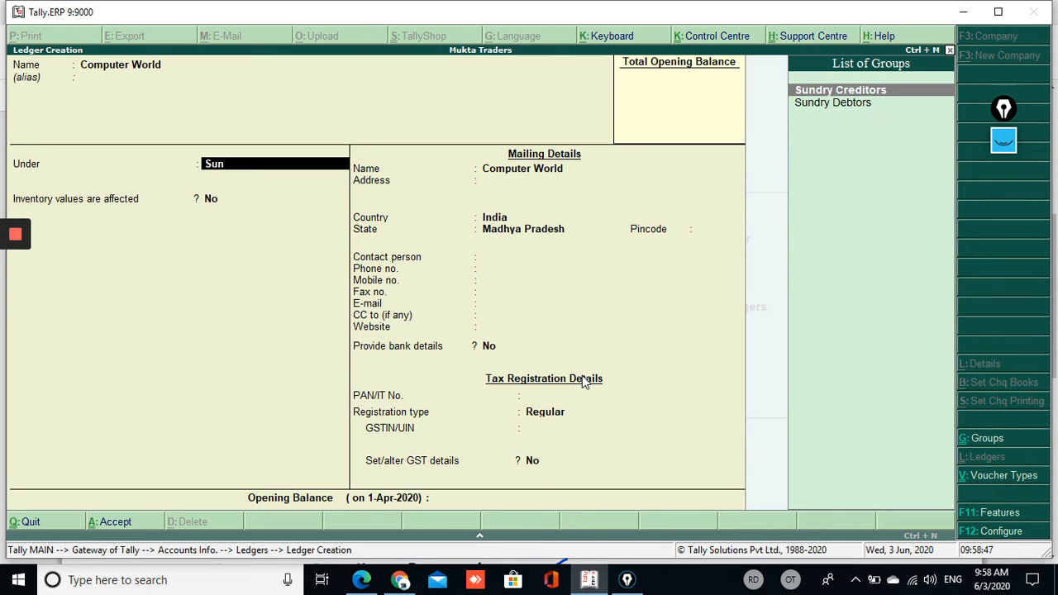
key(Return)
key(Return)
key(Return)
key(Return)
key(Return)
key(Return)
key(Return)
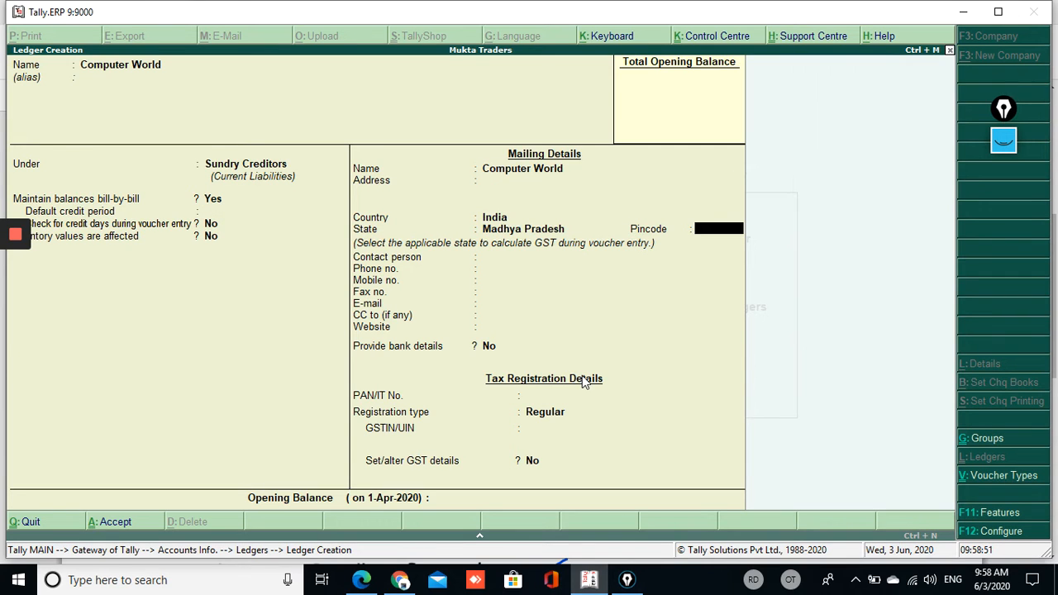
Leave the contact details and GSTIN blank, keep bank details at No and registration type Regular, and save the Computer World ledger
key(Return)
key(Return)
key(Return)
key(Return)
key(Return)
key(Return)
key(Return)
key(Return)
key(Return)
key(Return)
key(Return)
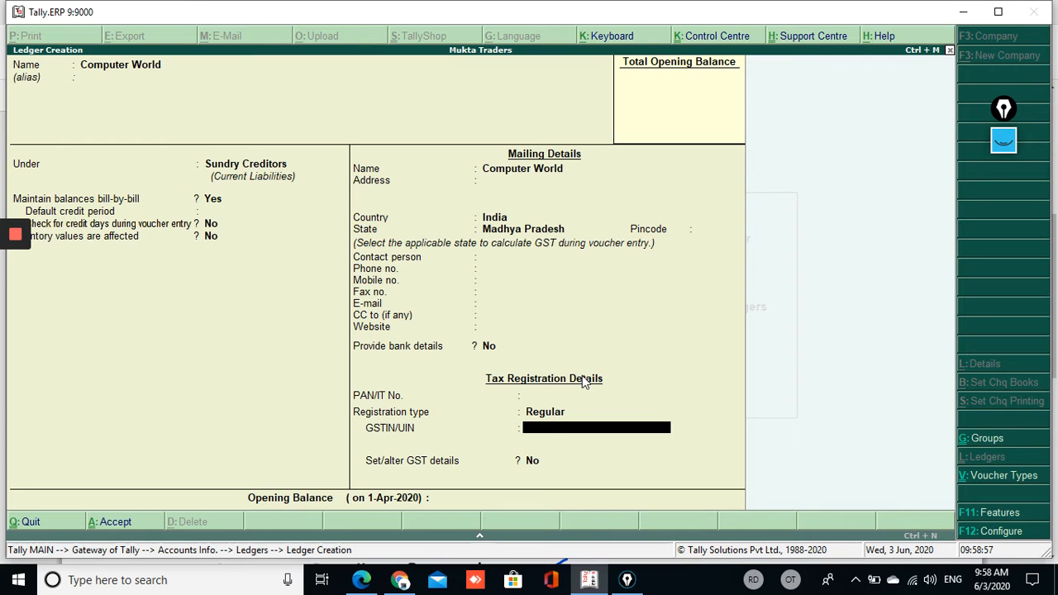
key(ctrl+a)
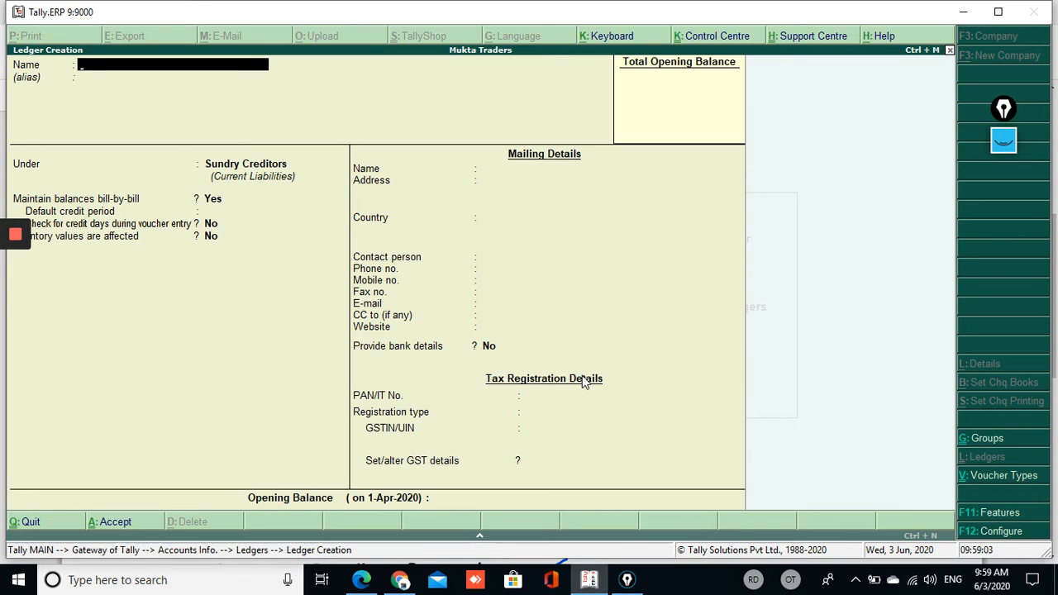
key(Escape)
key(y)
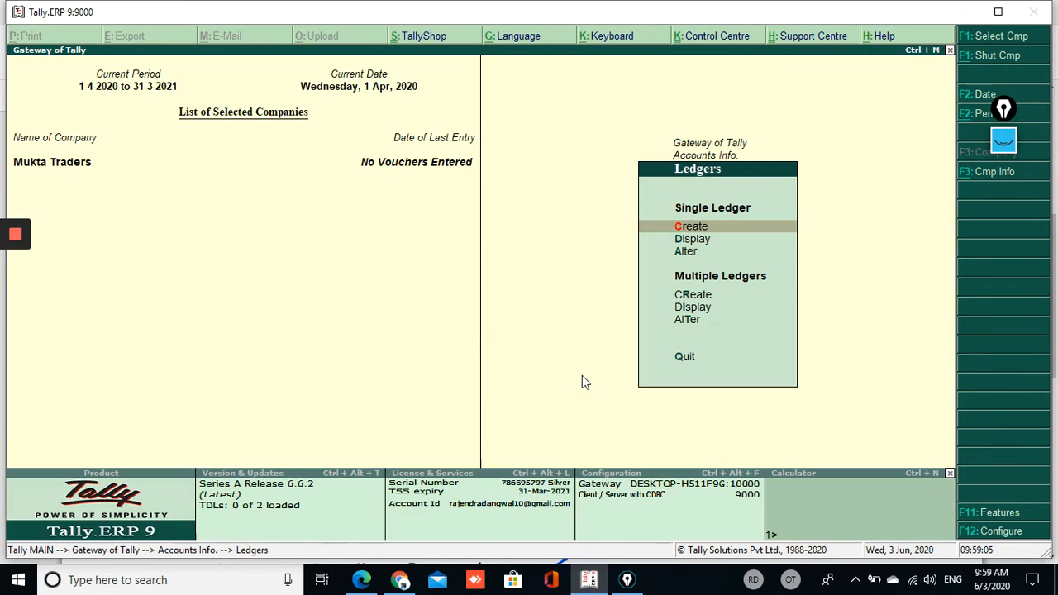
key(Down)
key(Down)
key(Up)
key(Up)
key(Return)
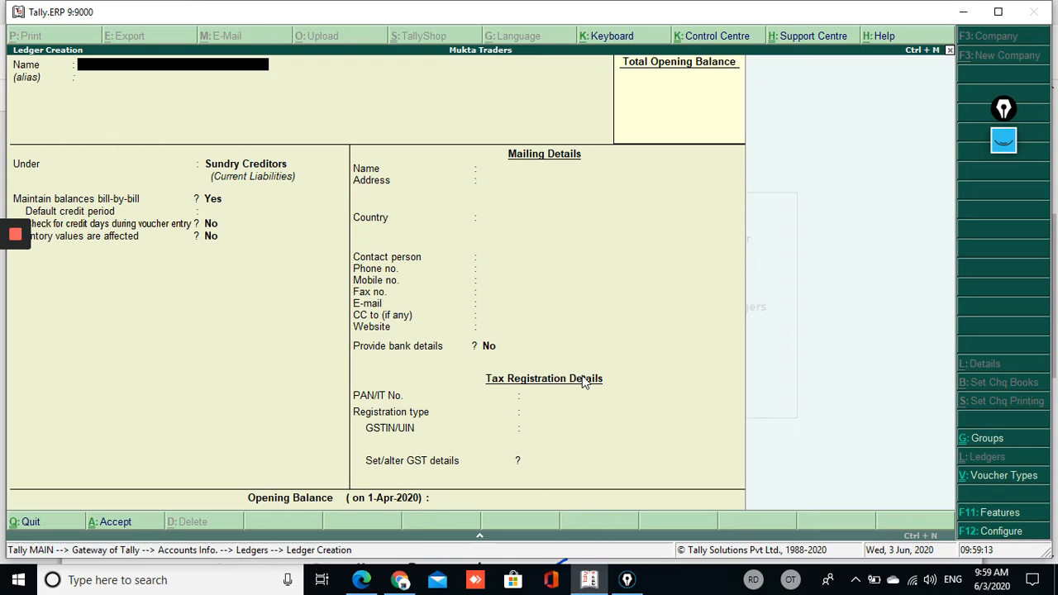
Name a new ledger CGST, place it under Duties & Taxes, and set its type of duty/tax to GST
text(CGST)
key(Return)
key(Return)
text(du)
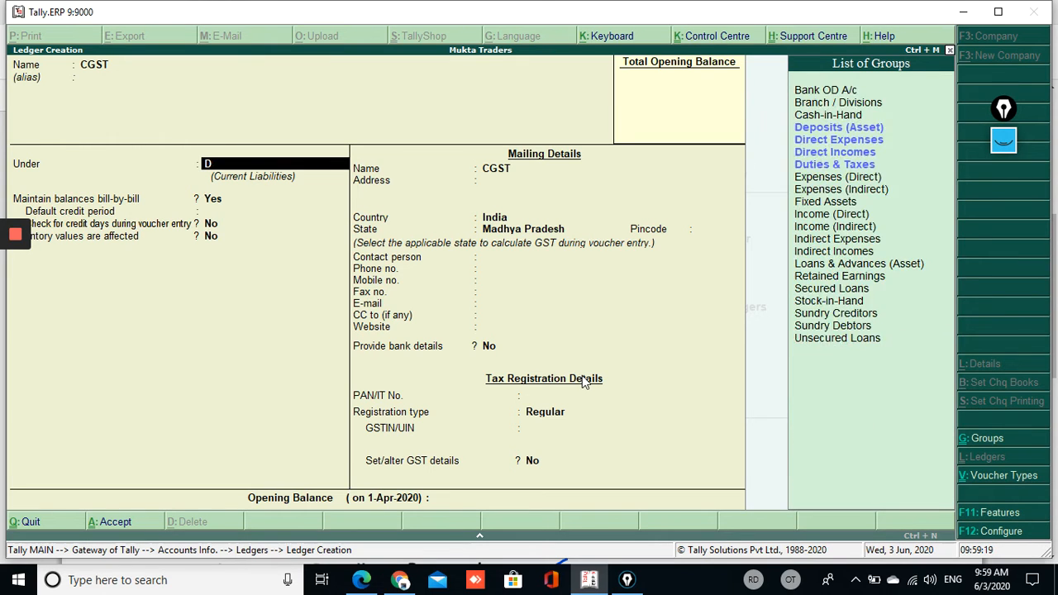
key(Return)
key(Up)
key(Return)
Set the CGST ledger's tax type to Central Tax, keep the percentage at 0% and rounding Not Applicable, and save it
key(Down)
key(Down)
key(Down)
key(Up)
key(Up)
key(Up)
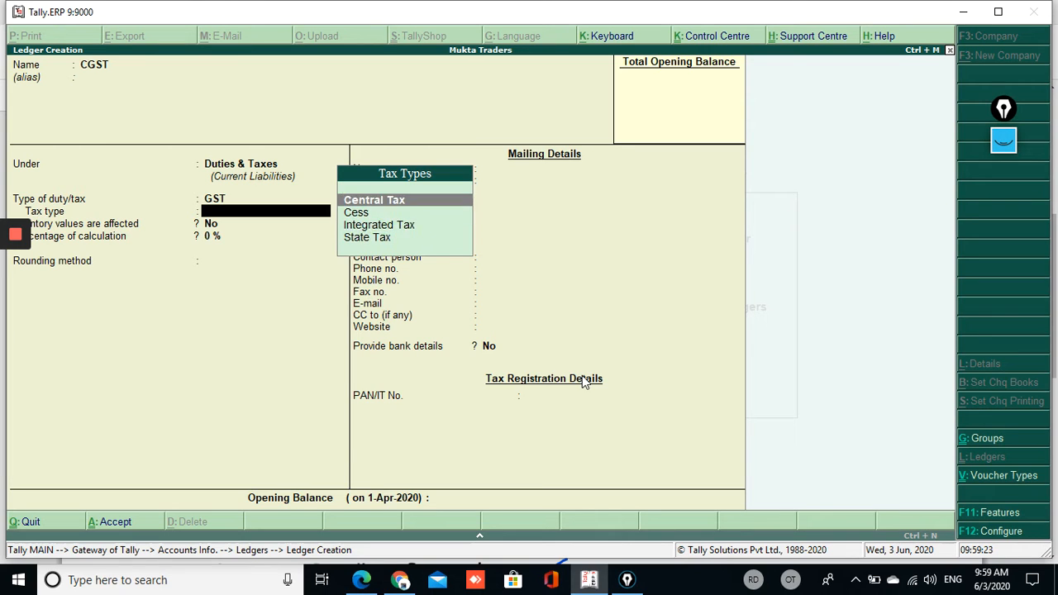
key(Return)
key(Return)
key(Return)
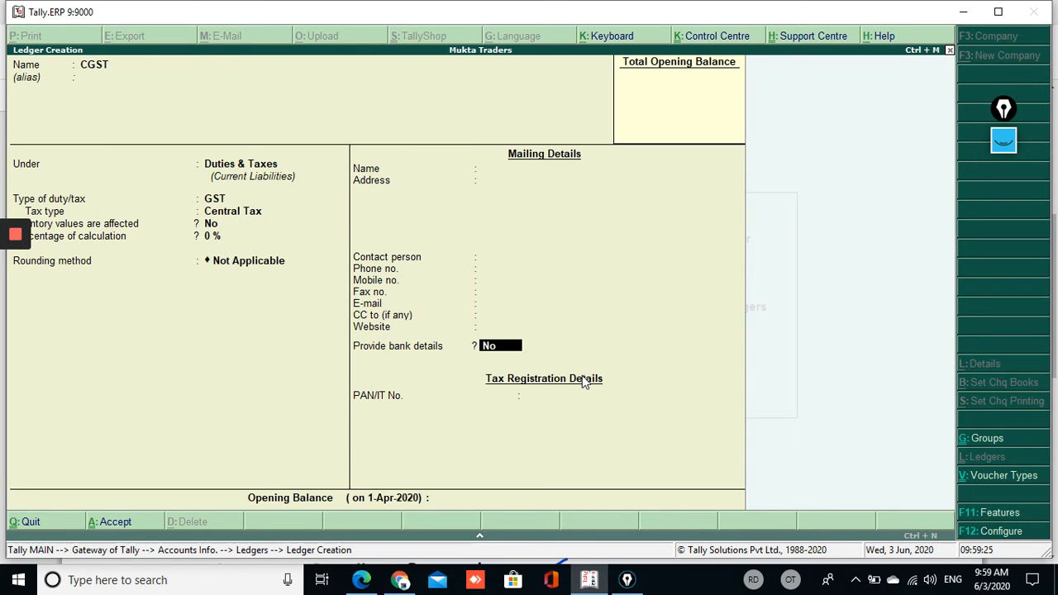
key(ctrl+a)
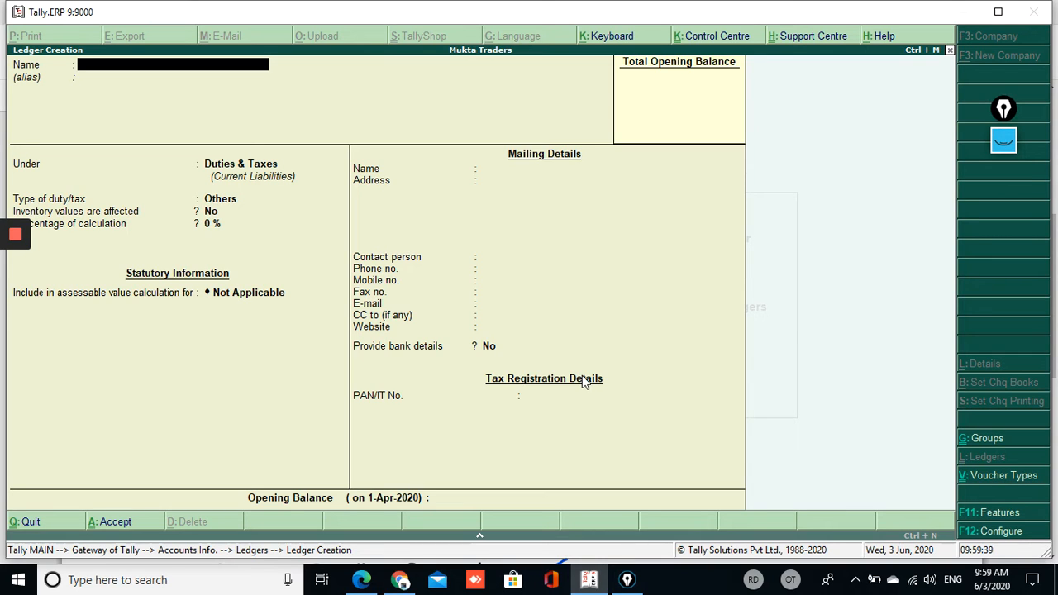
Name a new ledger SGST, keep it under Duties & Taxes, and set its type of duty/tax to GST
text(SGST)
key(Return)
key(Return)
key(Return)
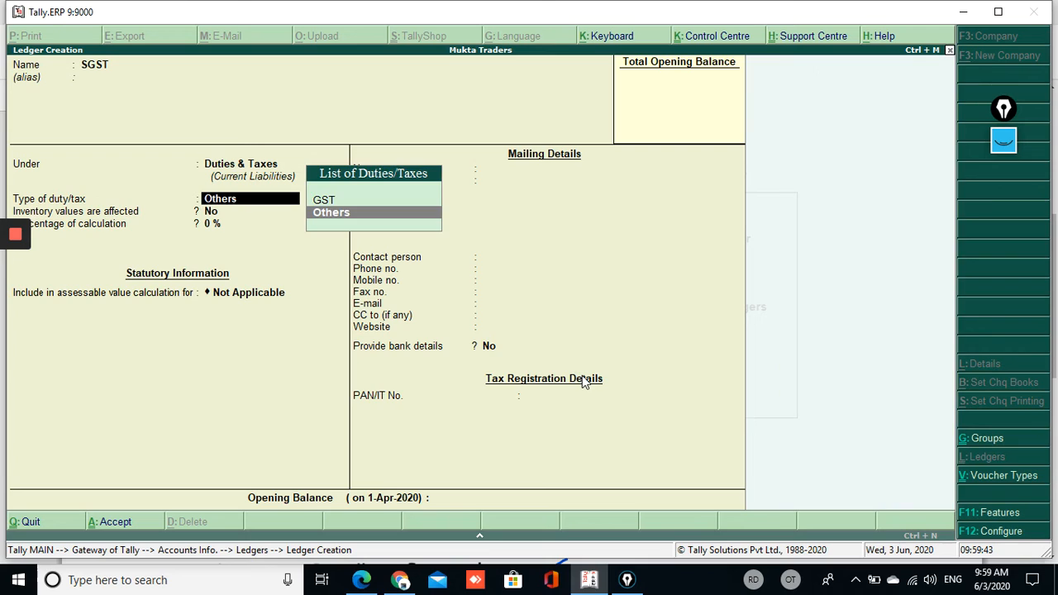
key(Up)
key(Return)
Set the SGST ledger's tax type to State Tax, keep the percentage at 0%, and save it
key(Down)
key(Down)
key(Down)
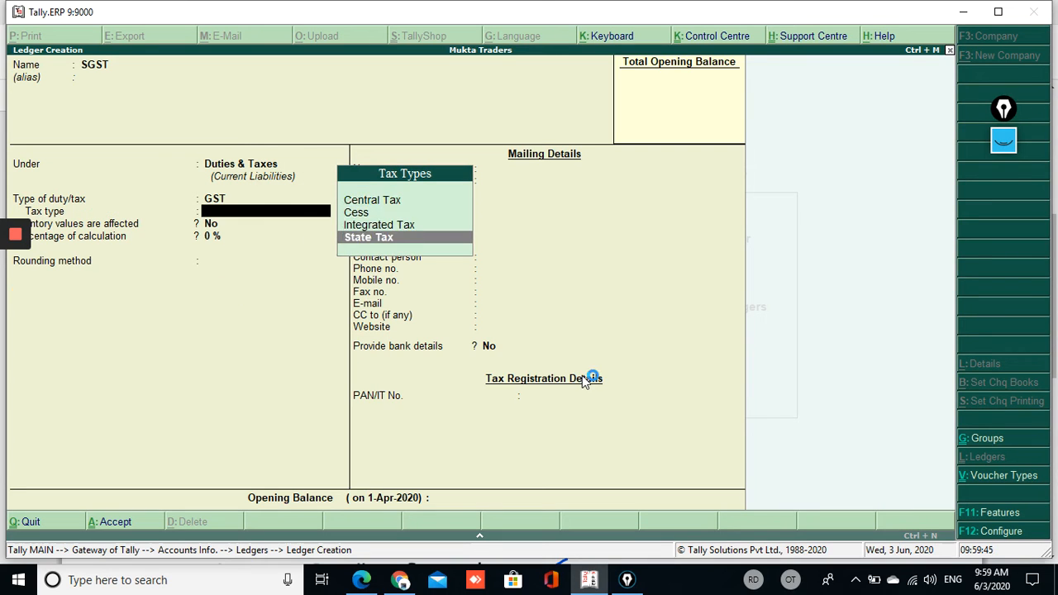
key(Return)
key(Return)
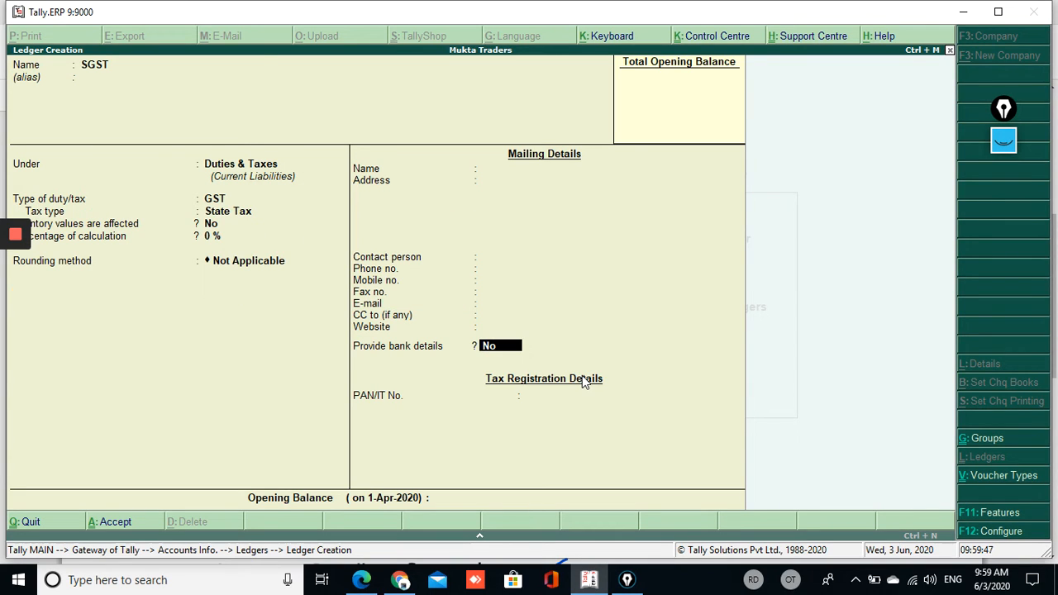
key(ctrl+a)
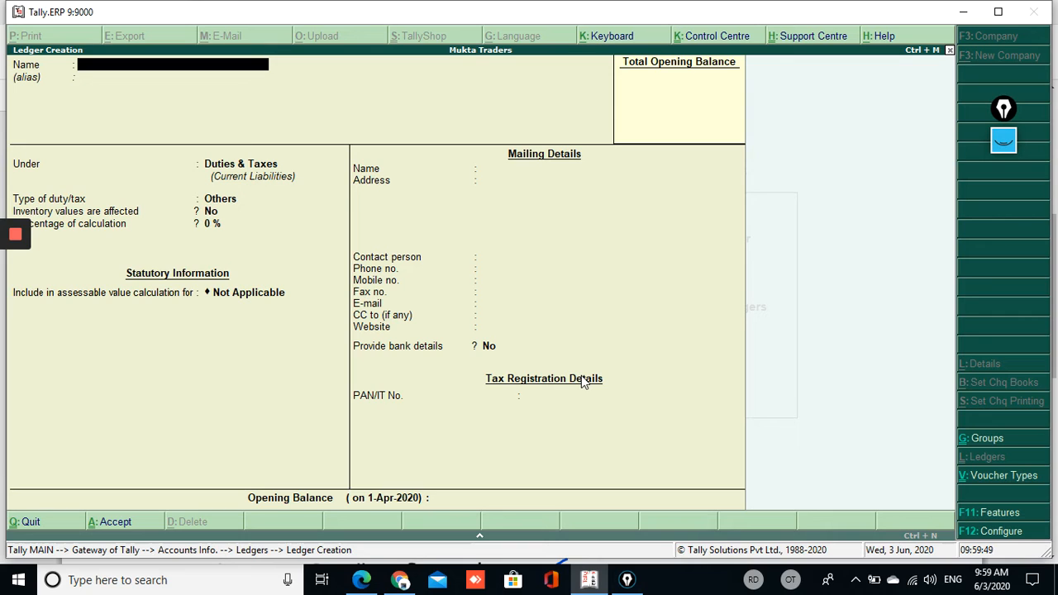
Name a new ledger IGST, keep it under Duties & Taxes, and set its type of duty/tax to GST
text(IGST)
key(BackSpace)
key(BackSpace)
text(ST)
key(Return)
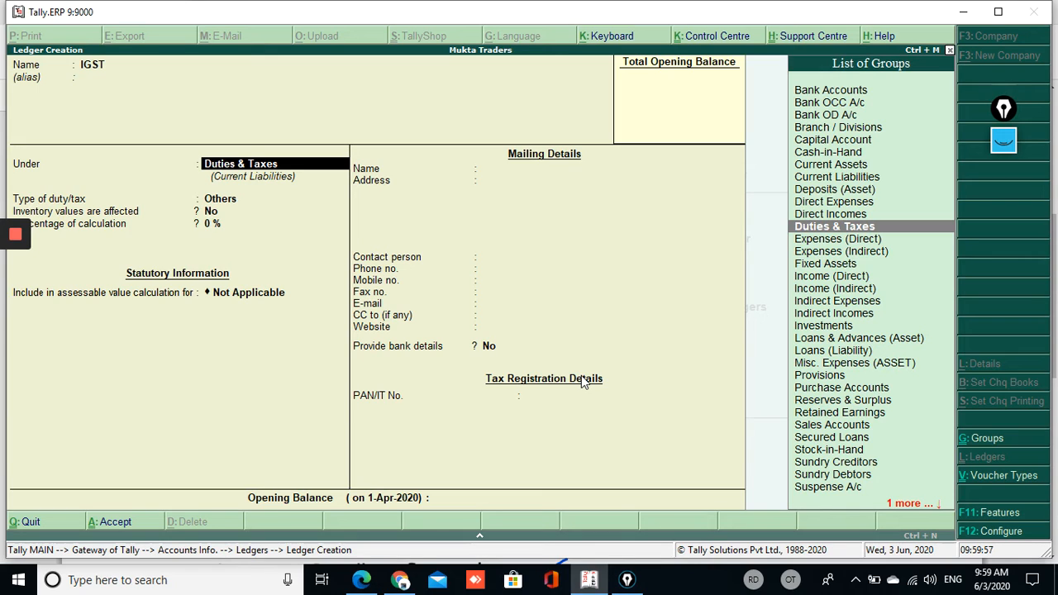
key(Return)
key(Up)
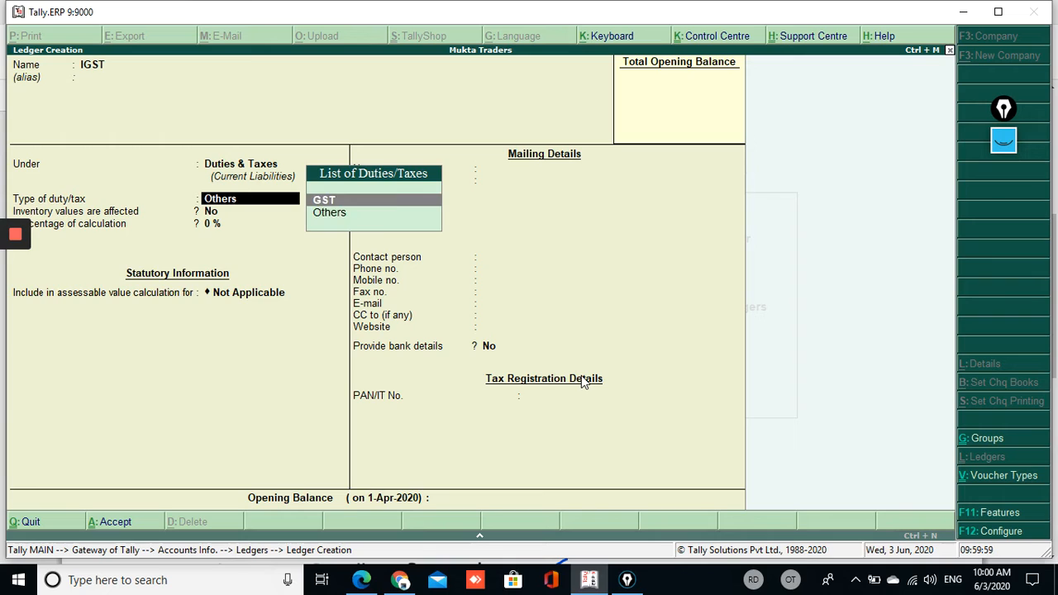
key(Return)
Set the IGST ledger's tax type to Integrated Tax, keep the percentage at 0% and rounding Not Applicable, and save it
key(Down)
key(Down)
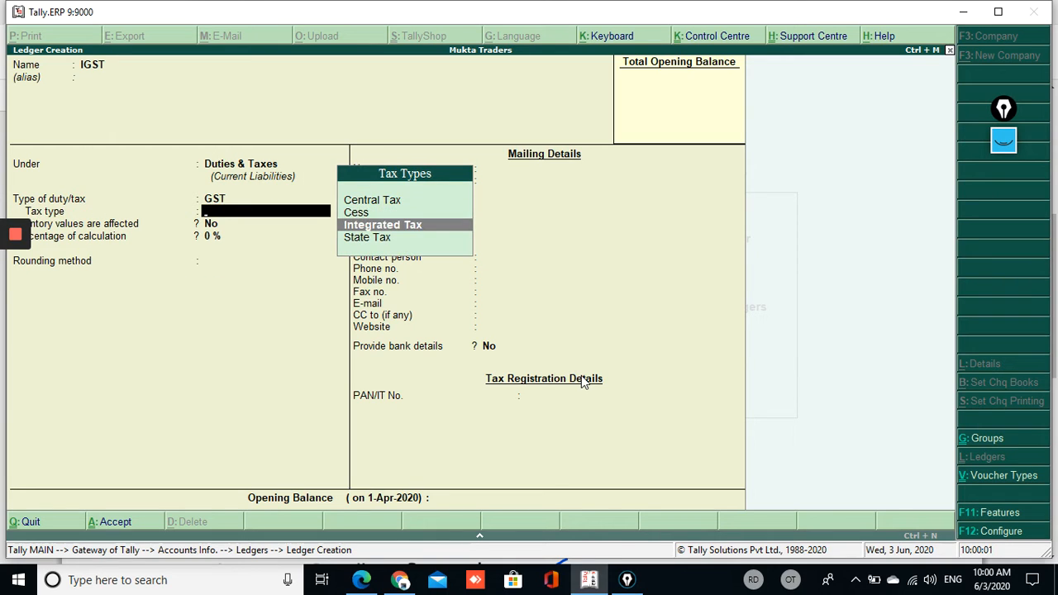
key(Return)
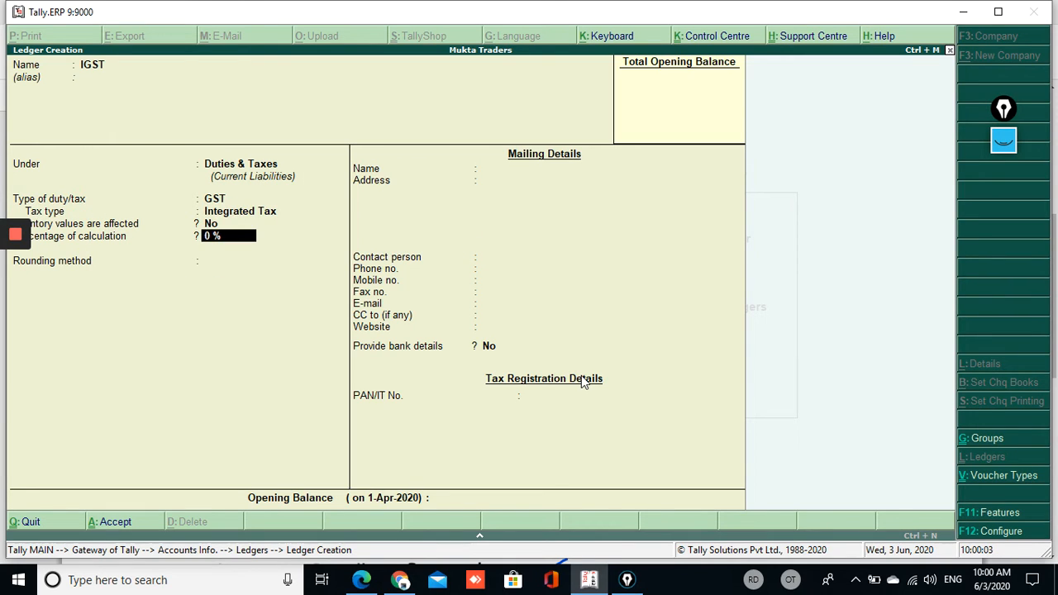
key(BackSpace)
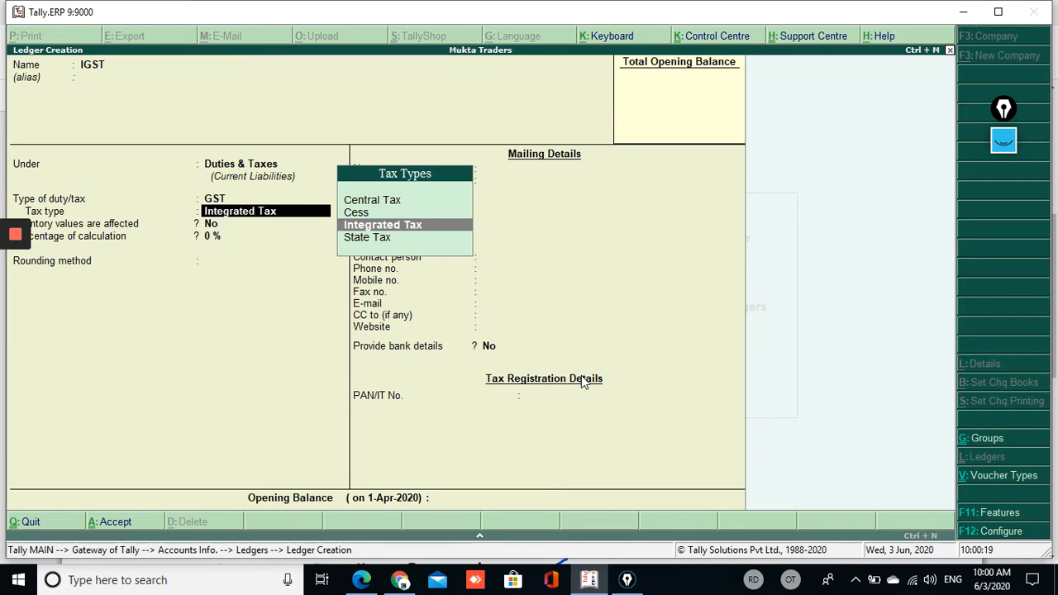
key(Up)
key(Down)
key(Return)
key(Return)
key(Return)
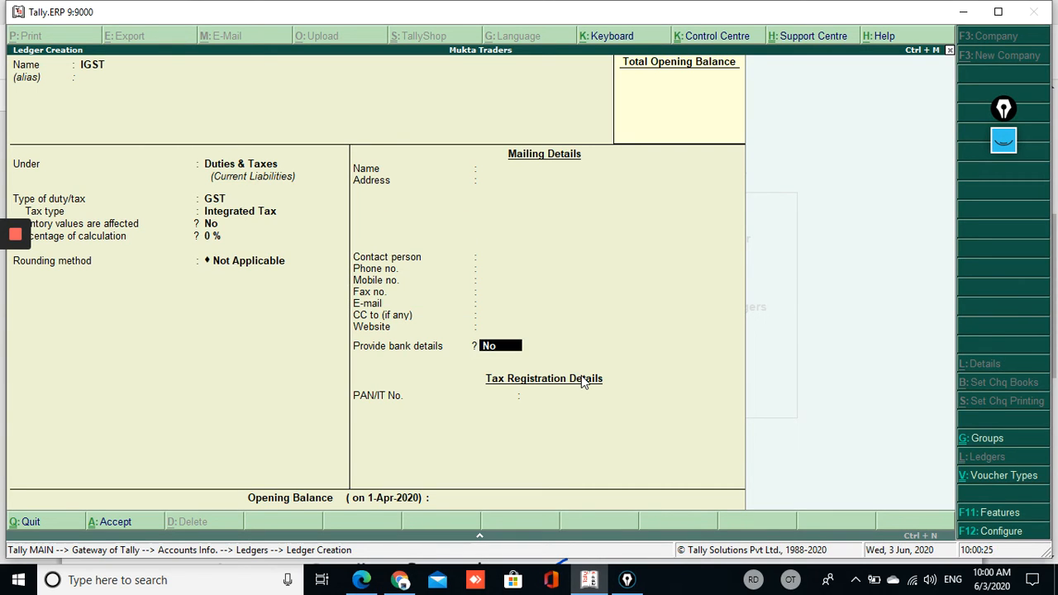
key(ctrl+a)
key(Escape)
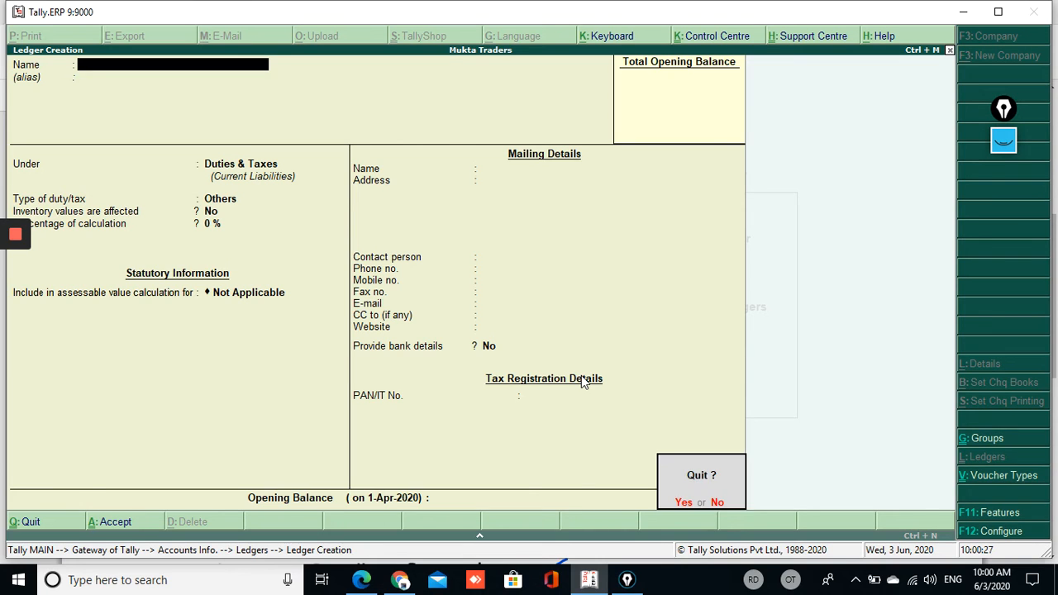
key(Return)
key(Return)
Name a new ledger PURCHASE under Purchase Accounts, keeping inventory values affected at Yes, ledger type Not Applicable, and GST Applicable
text(PURCHASE)
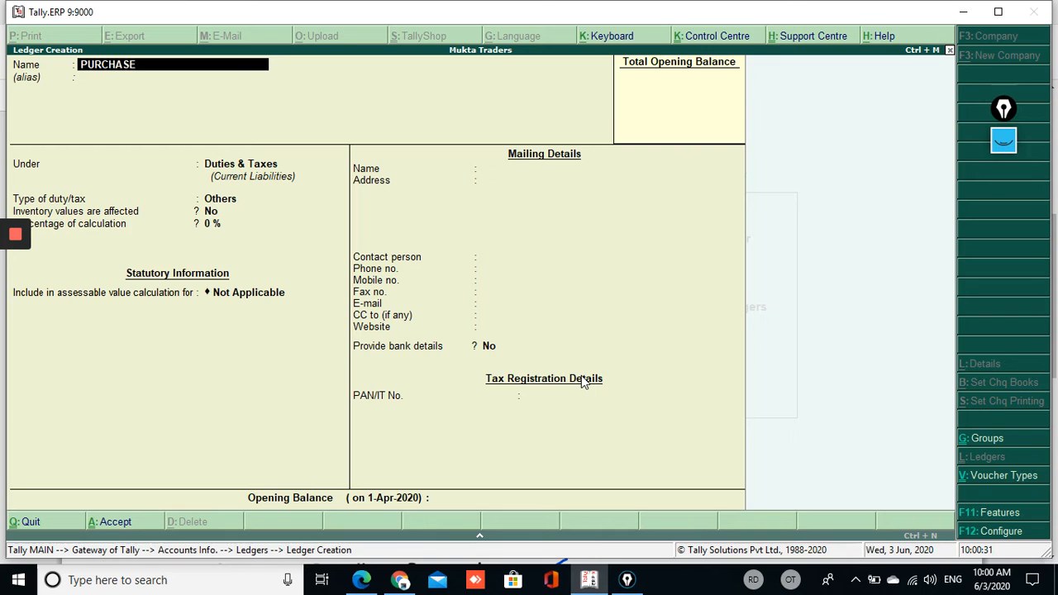
key(Return)
text(PUR)
key(Return)
key(Return)
key(Return)
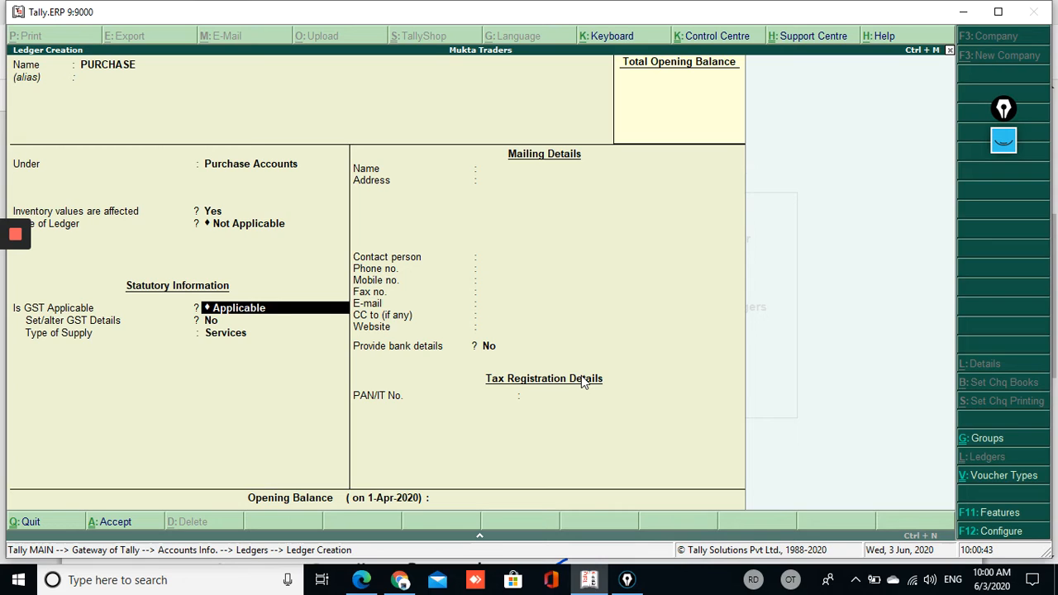
key(Return)
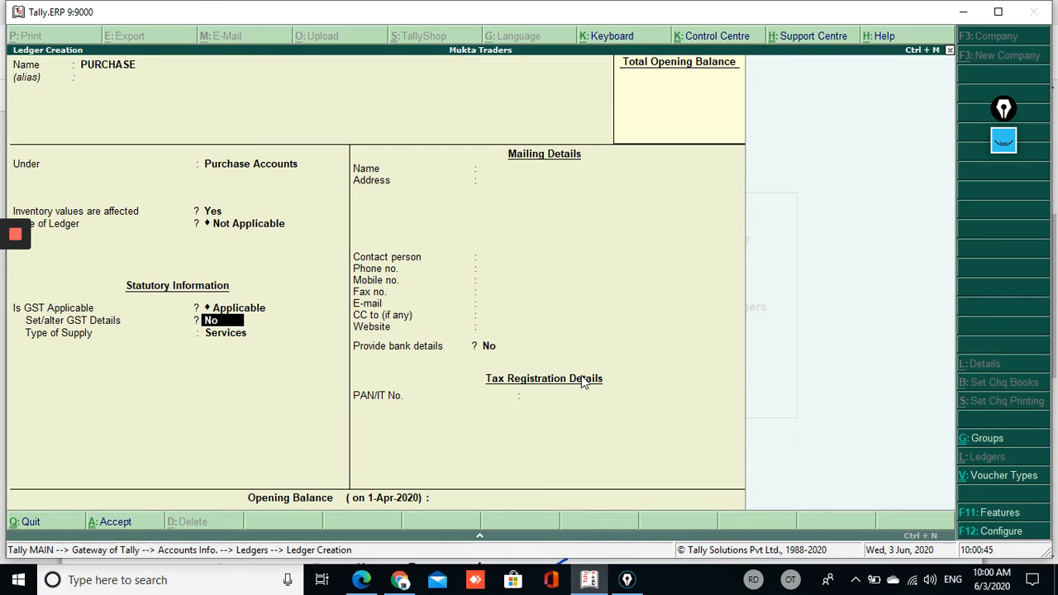
key(BackSpace)
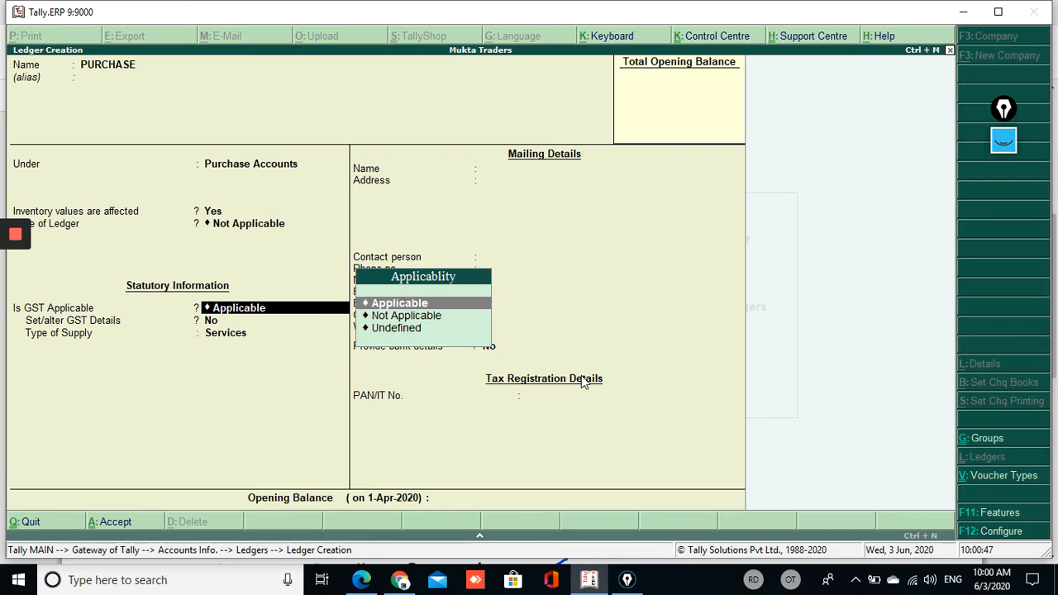
key(Return)
click(584, 380)
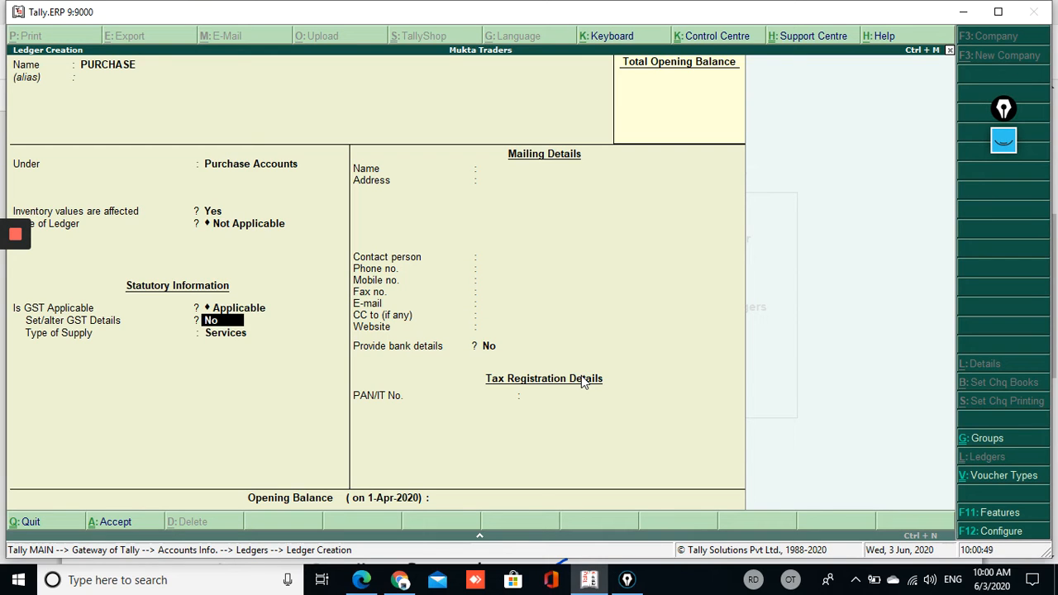
text(y)
key(Return)
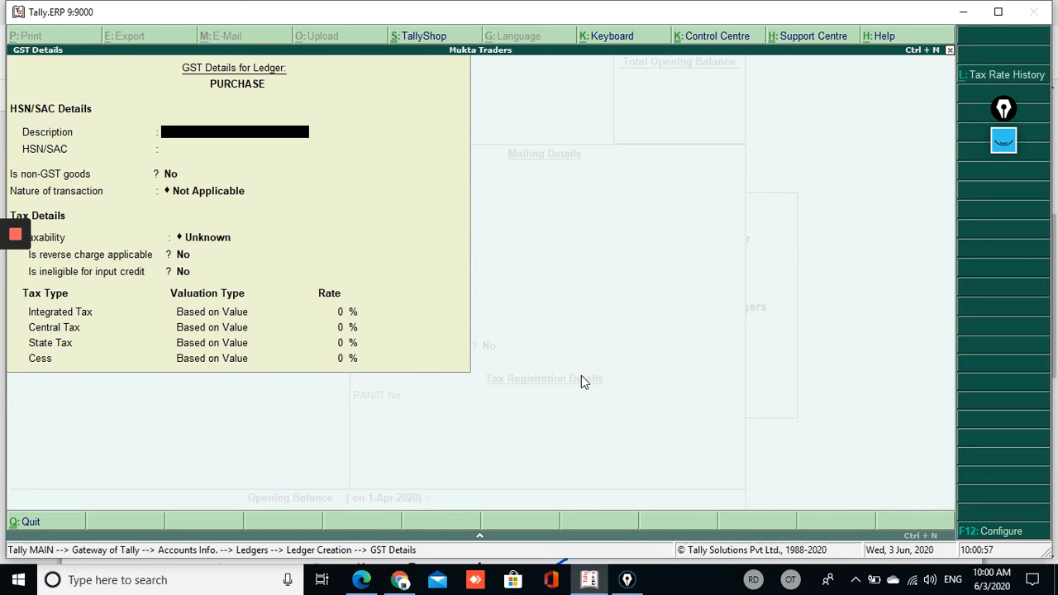
key(Escape)
key(Return)
Set the PURCHASE ledger's Set/alter GST Details to No and type of supply to Goods, and save it
key(n)
key(Return)
key(Up)
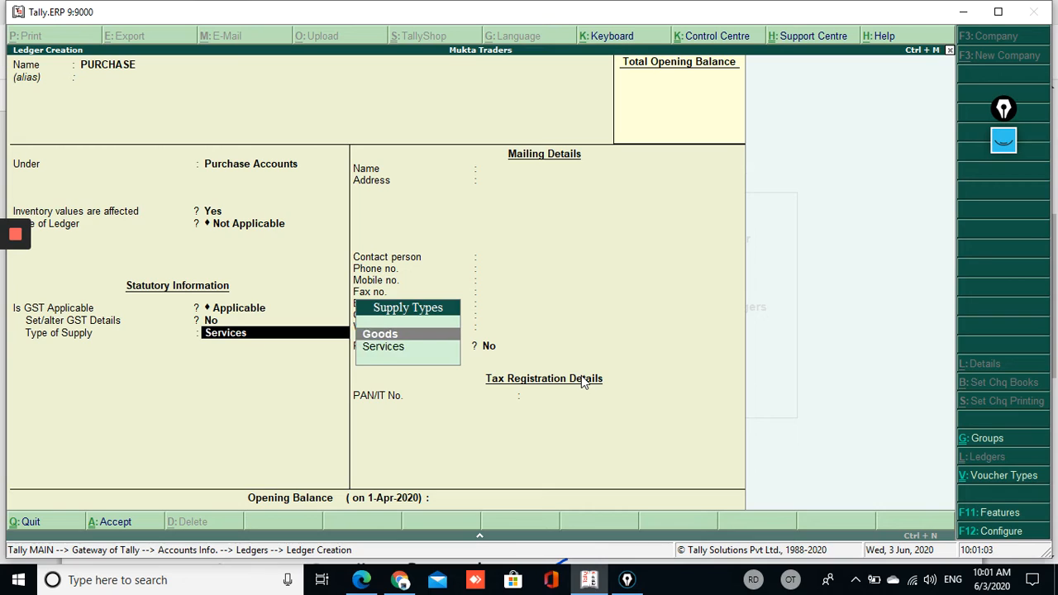
key(Return)
key(ctrl+a)
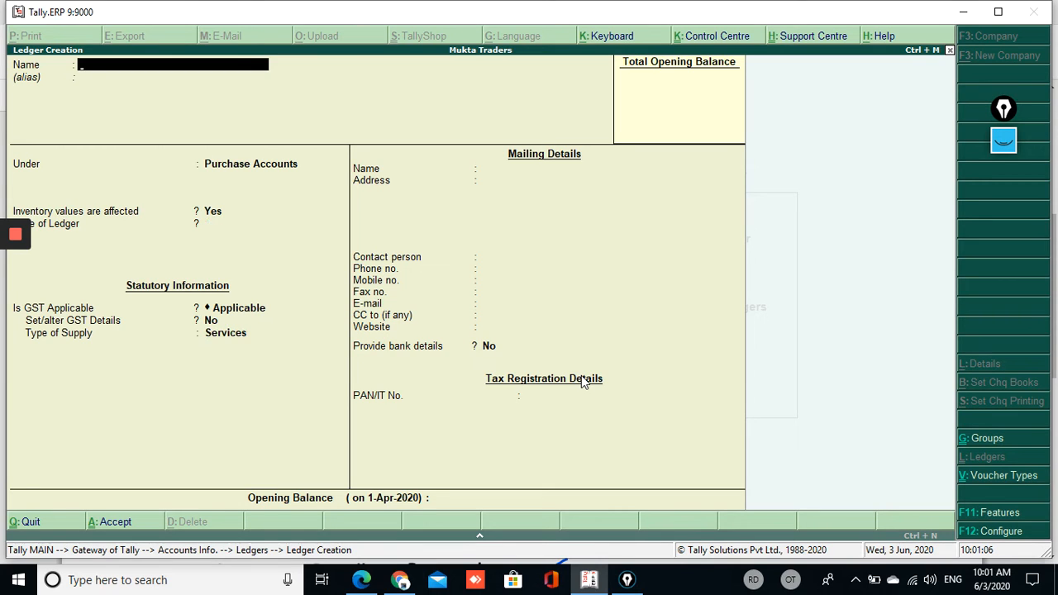
Name a new ledger SALES under Sales Accounts, keeping inventory values affected at Yes and ledger type Not Applicable
text(SALES)
key(Return)
key(Return)
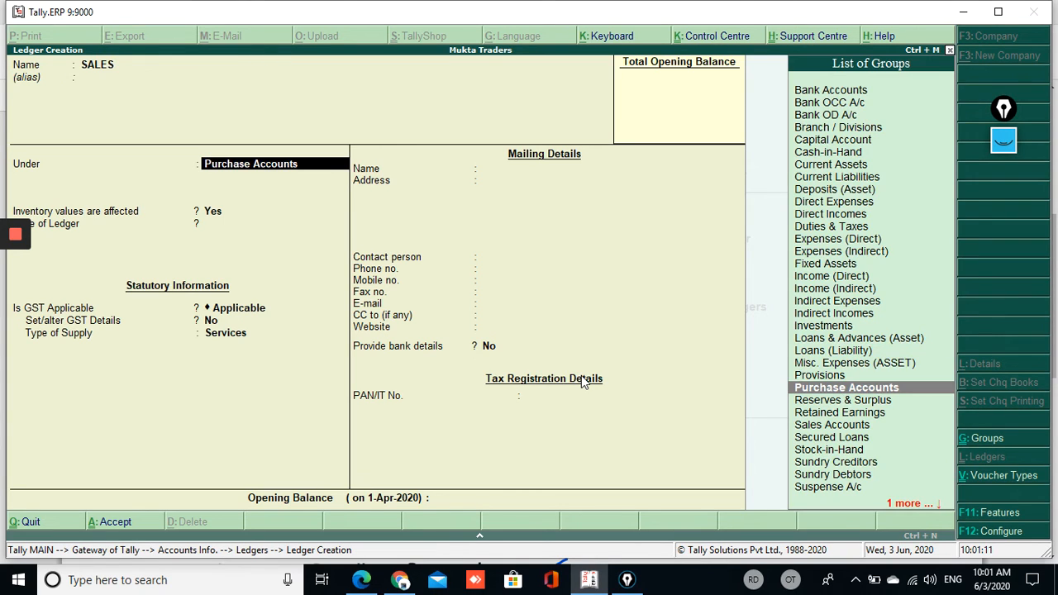
text(SALE)
key(Return)
key(Return)
key(Return)
Keep GST Applicable and Set/alter GST Details at No, set the SALES ledger's type of supply to Goods, and save it
key(Return)
key(Return)
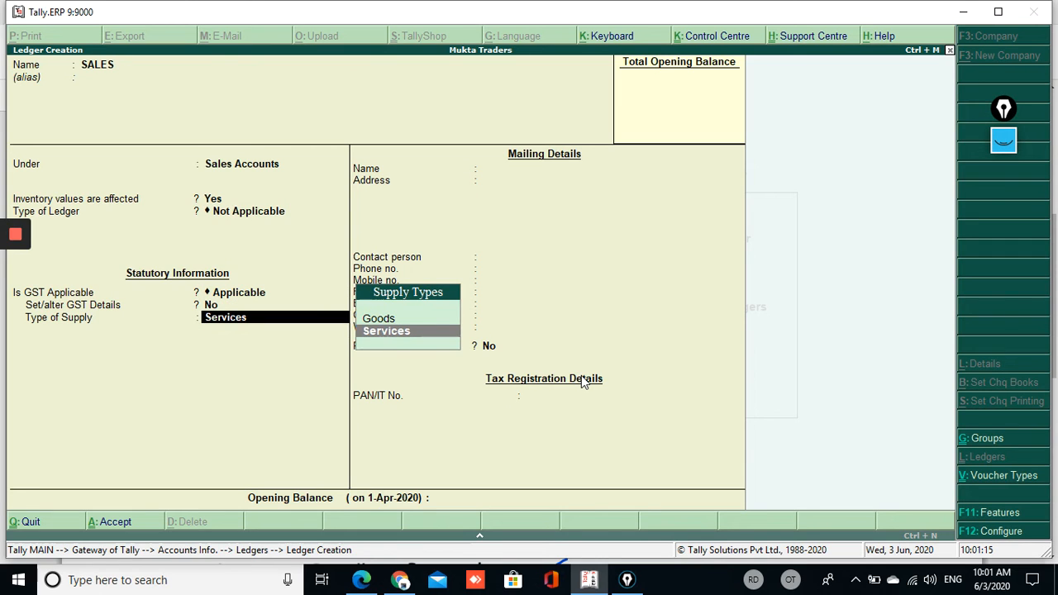
key(Up)
key(Return)
key(ctrl+a)
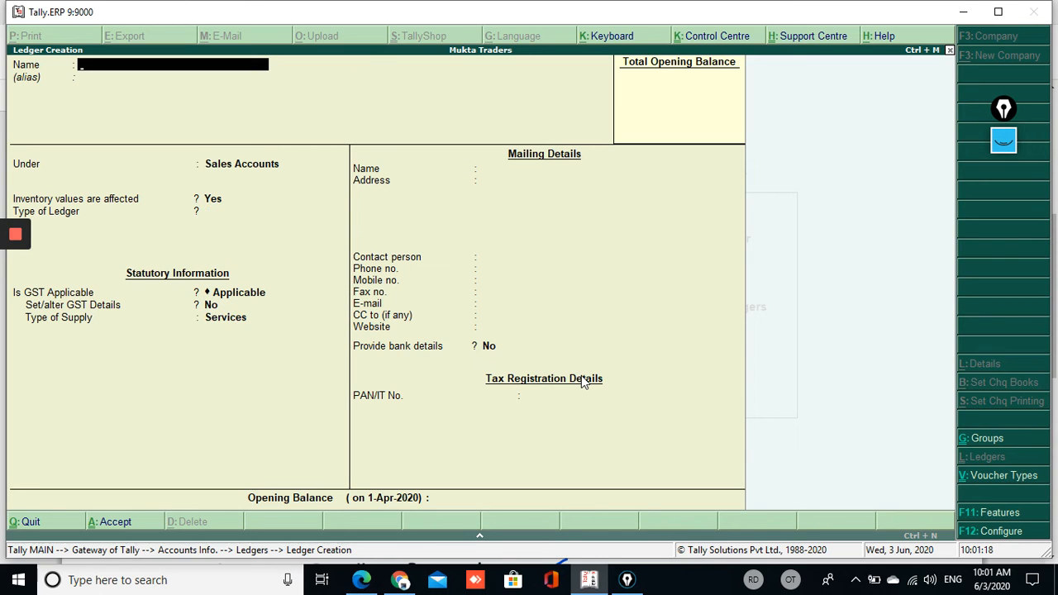
Leave ledger creation and start a purchase voucher dated 2-Apr-2020
key(Escape)
key(Escape)
key(Escape)
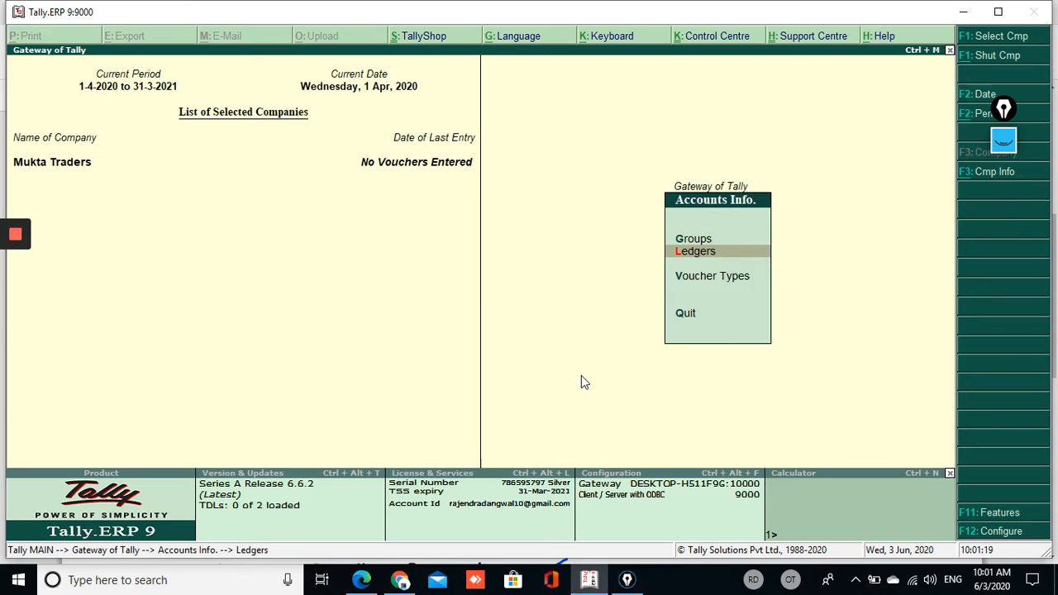
key(v)
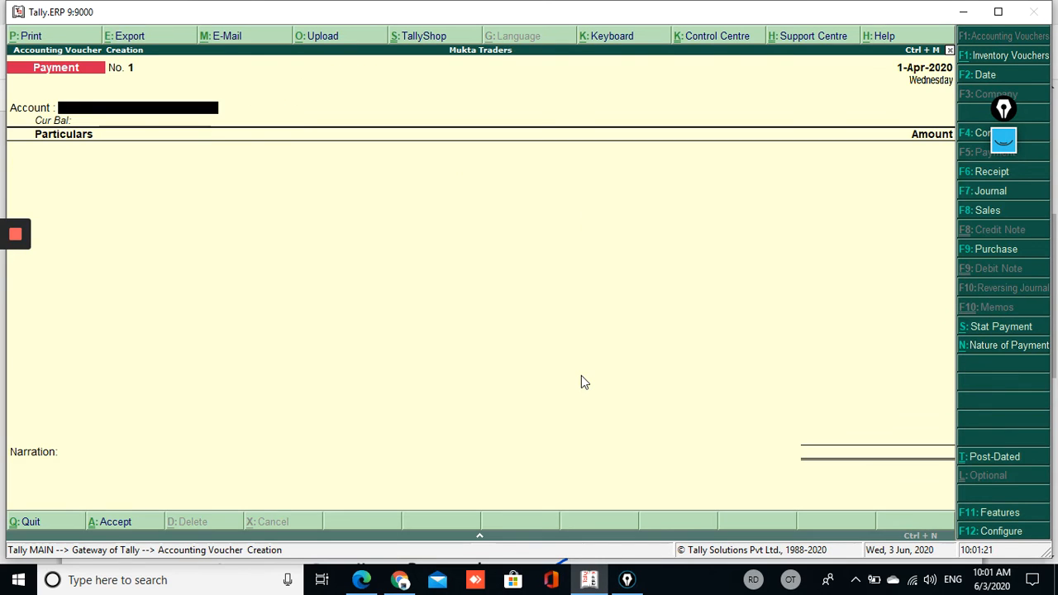
key(F2)
key(Return)
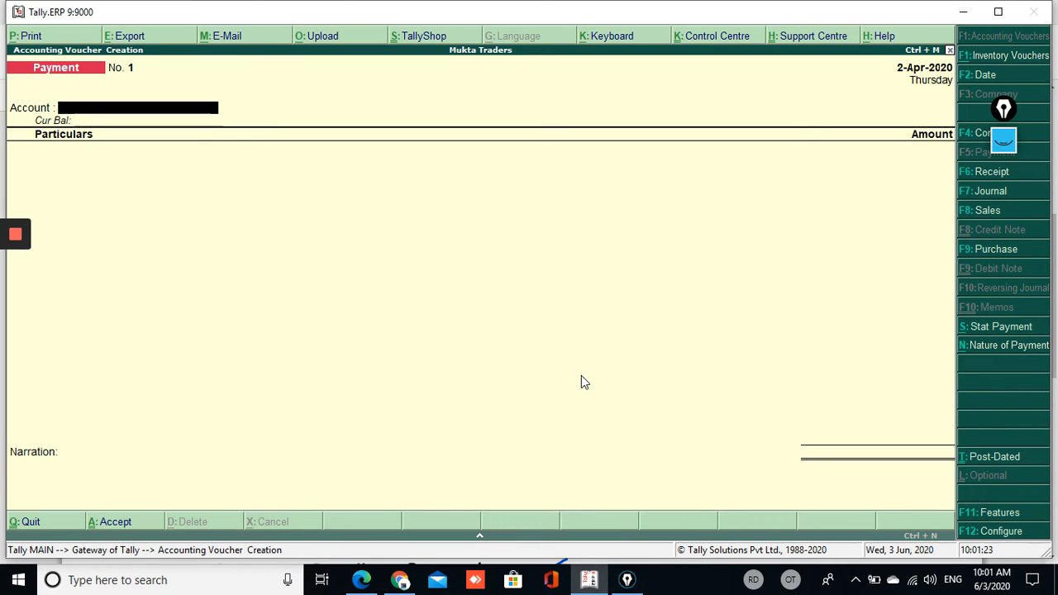
key(F9)
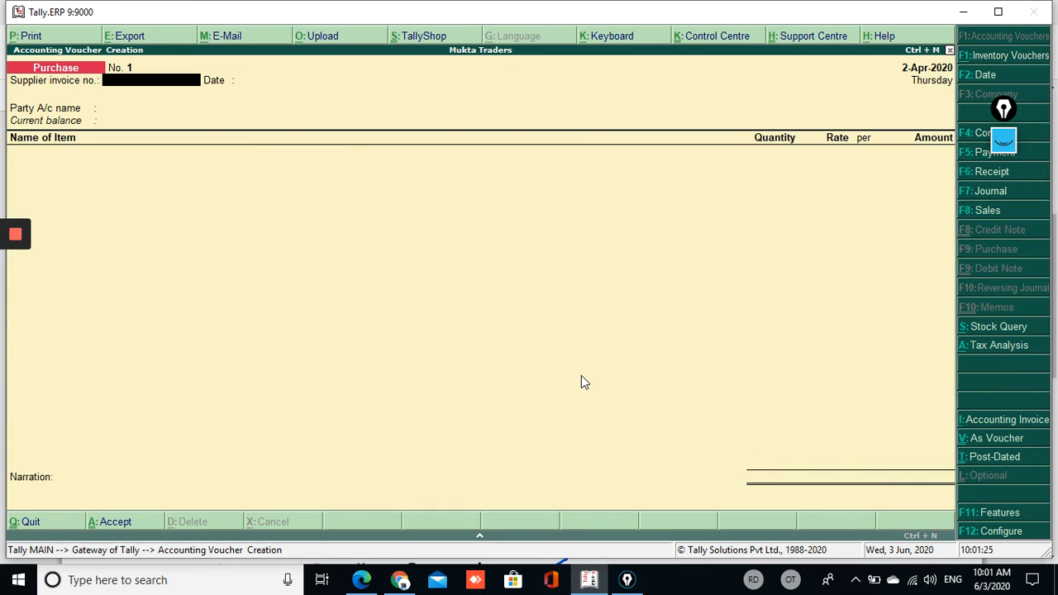
Enter supplier invoice number 12 dated 2-Apr-2020, choose Computer World as the party, and accept its supplier details
text(12)
key(Return)
key(Return)
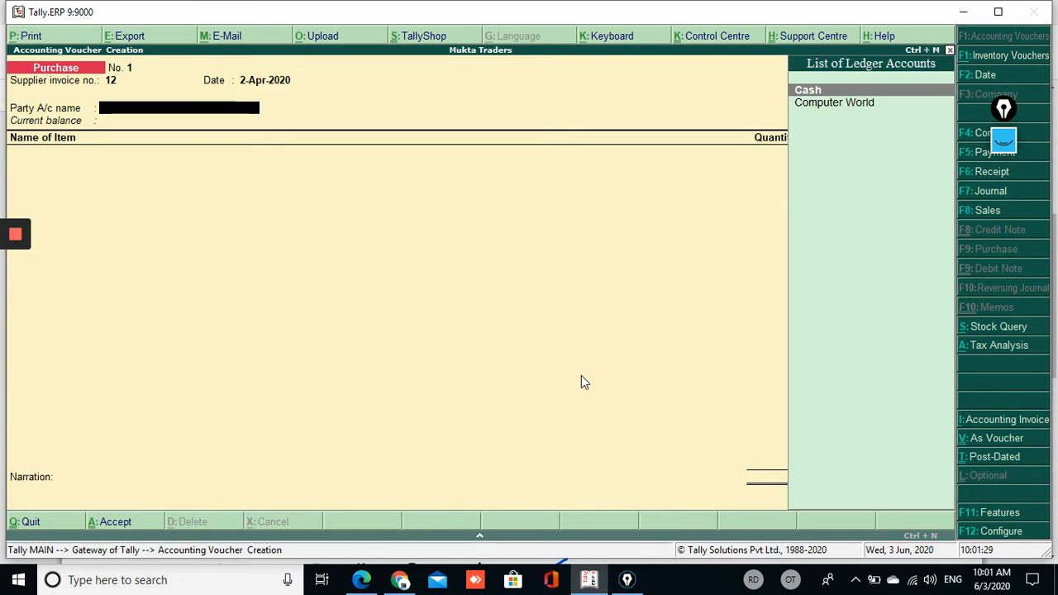
key(Down)
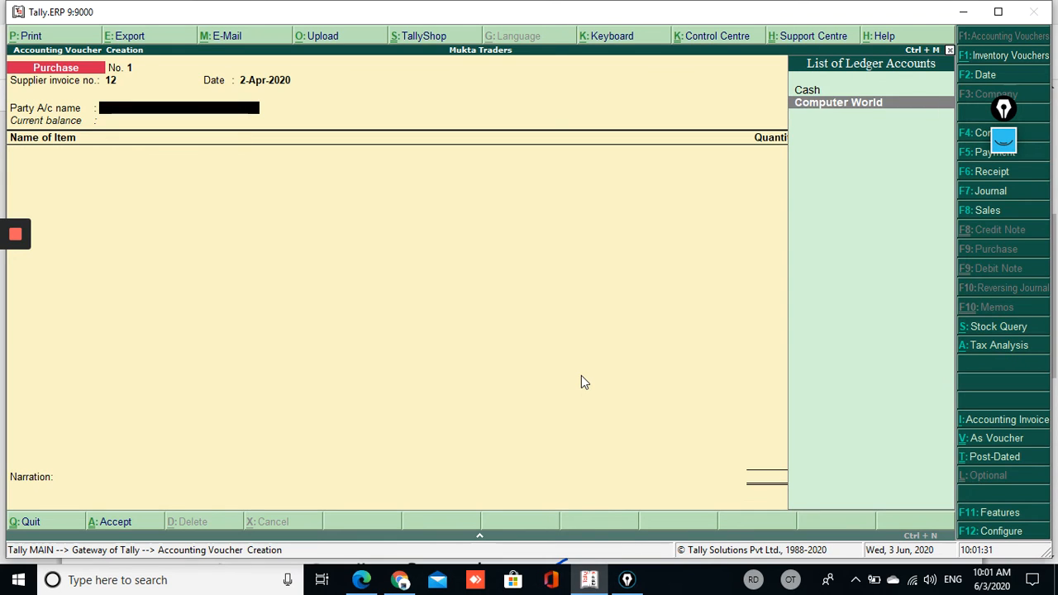
key(Return)
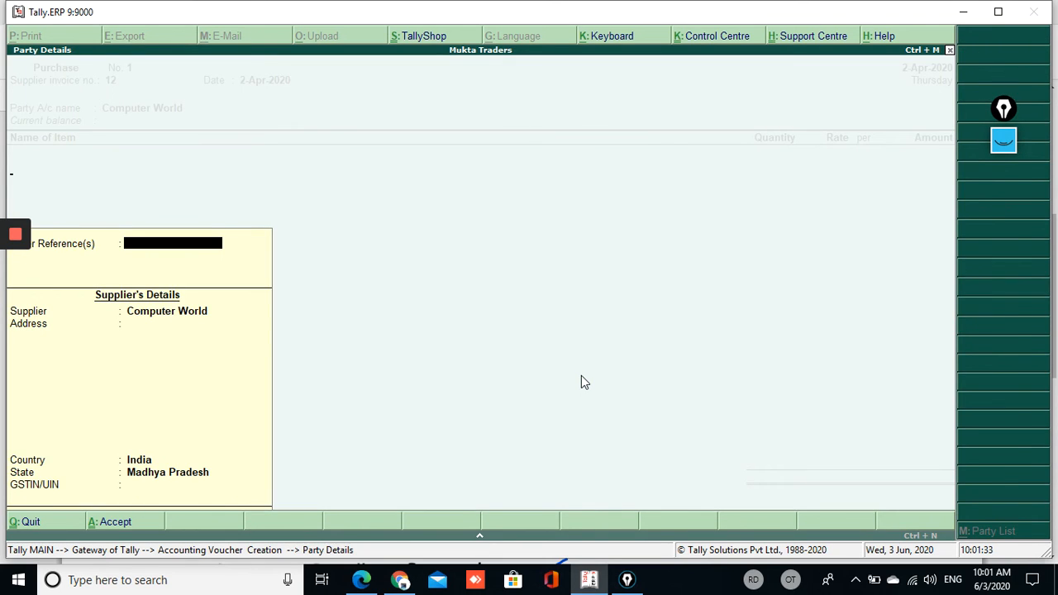
key(ctrl+a)
Add the Computer item to the purchase voucher without a description, at 10 nos and a rate of 15,400 per nos
text(COM)
key(Return)
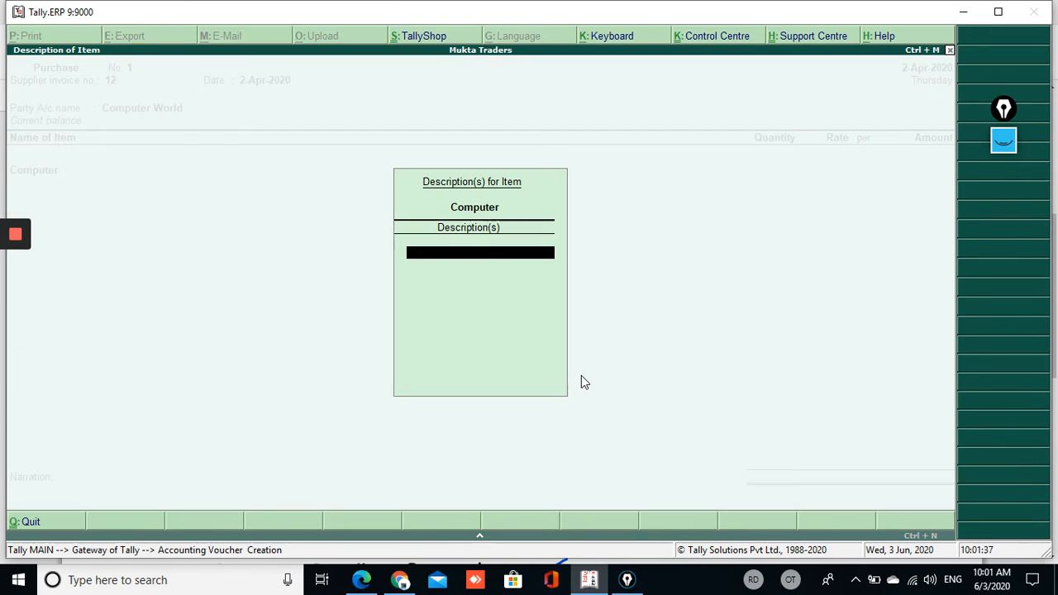
key(Return)
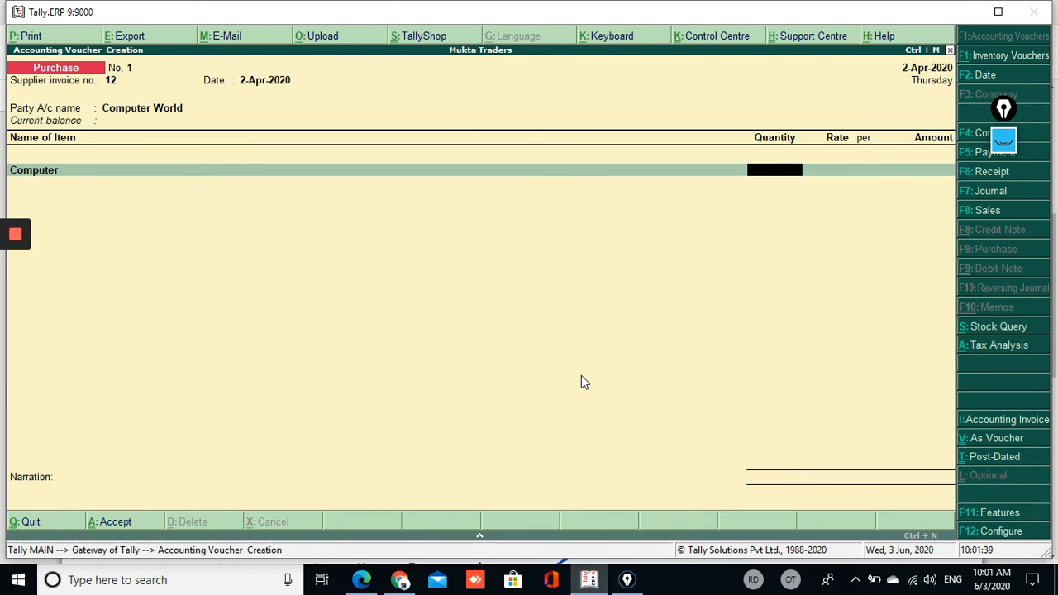
key(BackSpace)
key(Return)
text(10)
key(Return)
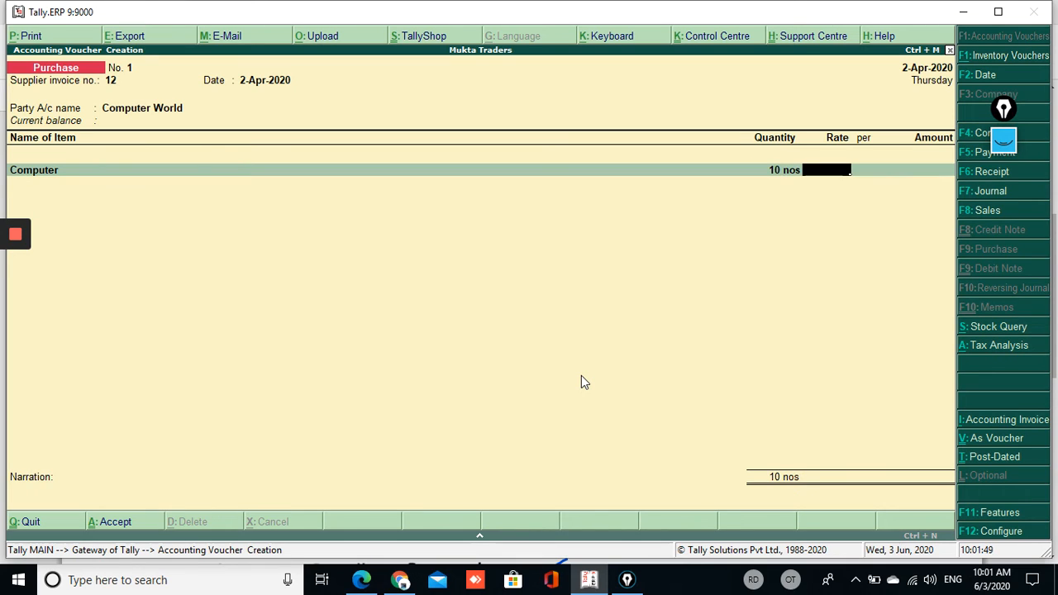
text(15,400)
key(Return)
key(Return)
key(Return)
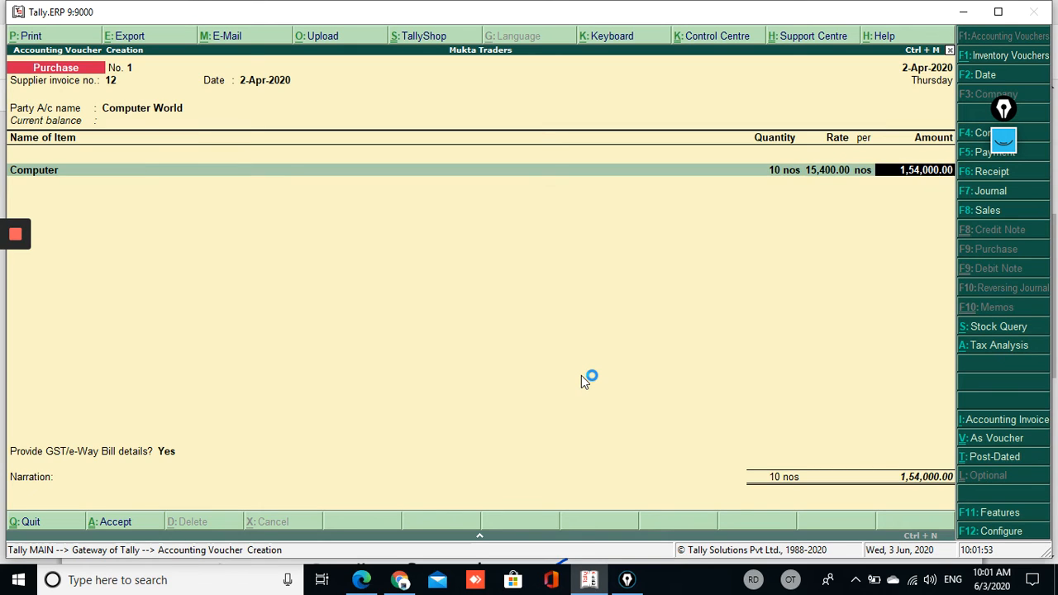
Allocate the Computer item to the PURCHASE ledger and keep the default Purchase Taxable classification
text(PU)
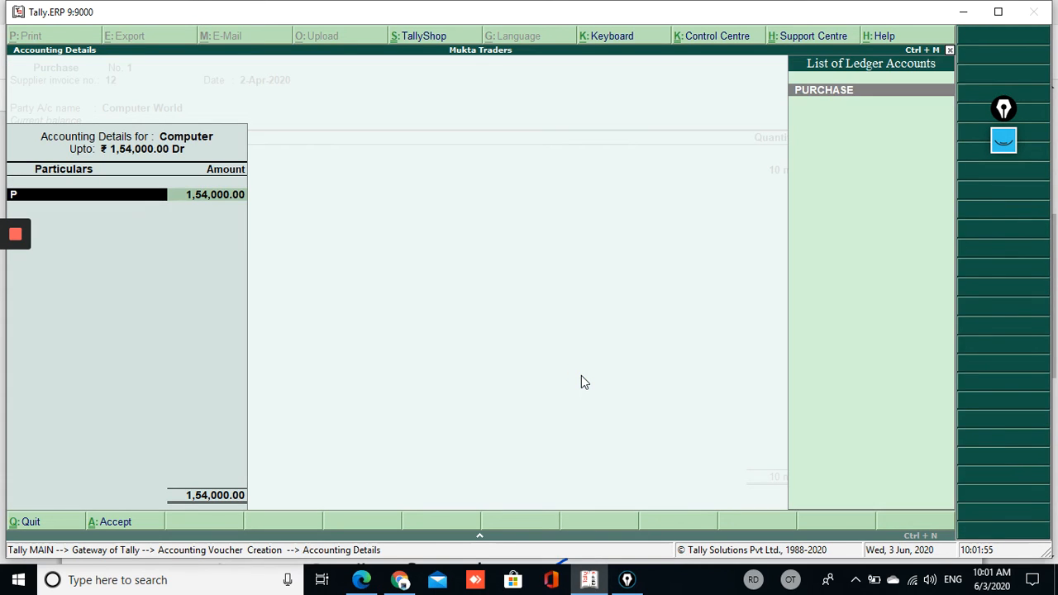
key(Return)
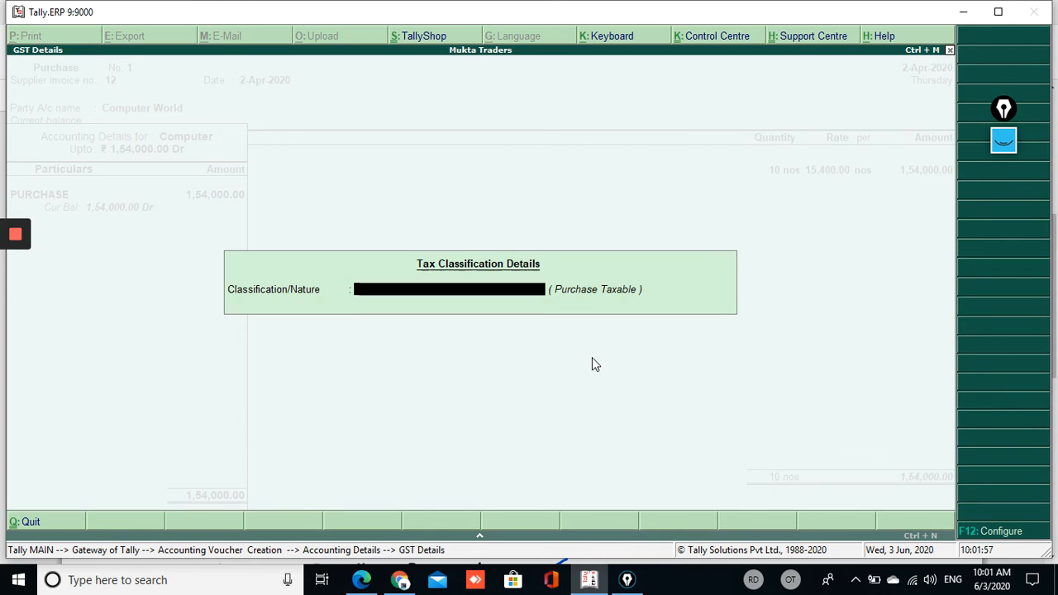
key(Return)
key(Return)
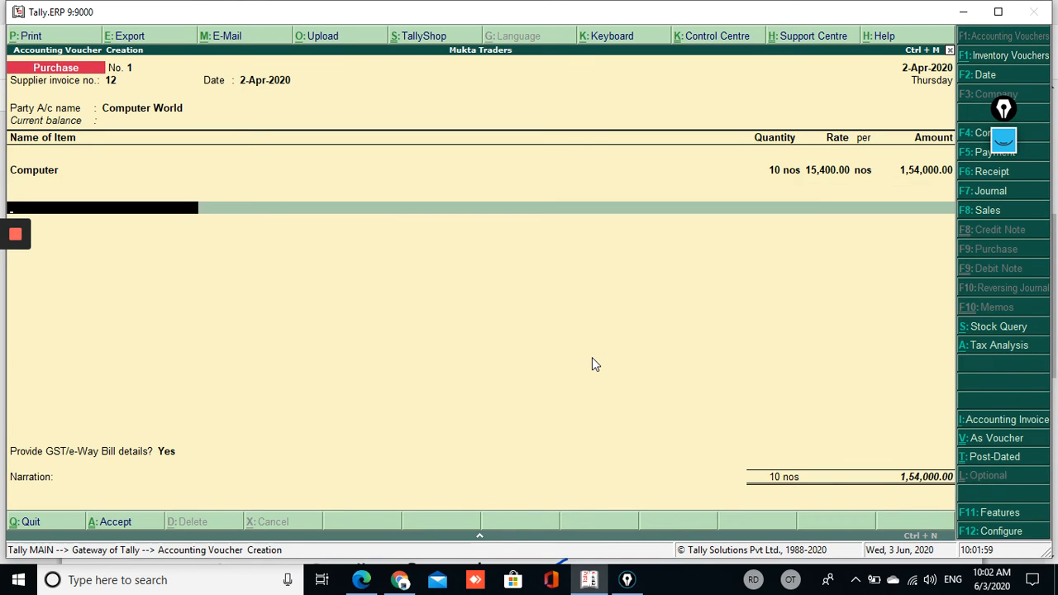
Add the CGST and SGST ledgers with their calculated tax amounts below the Computer item, and end the ledger list
text(CG)
key(Return)
key(Return)
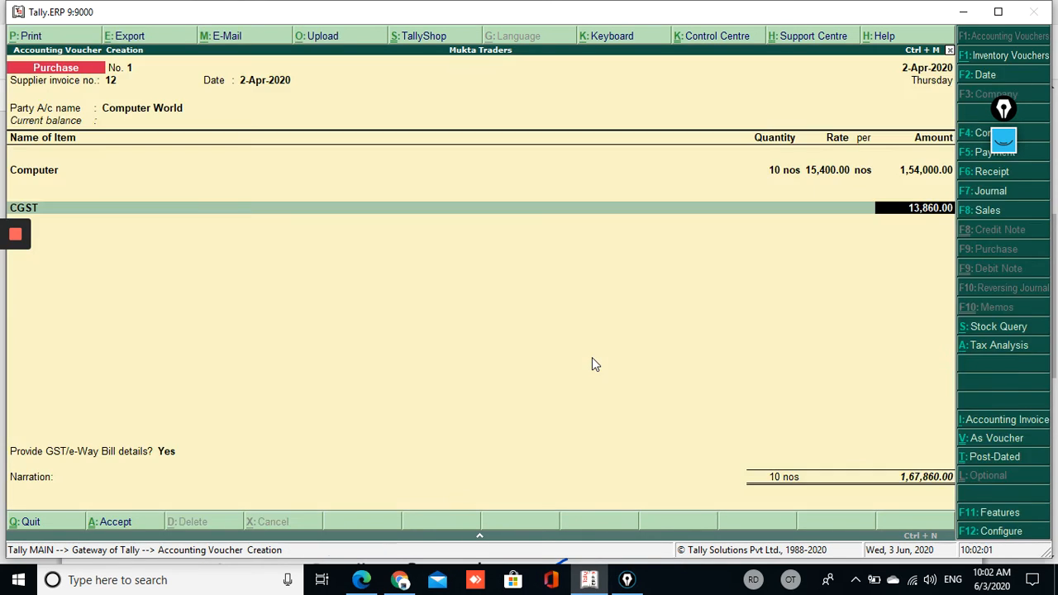
key(Return)
text(SGST)
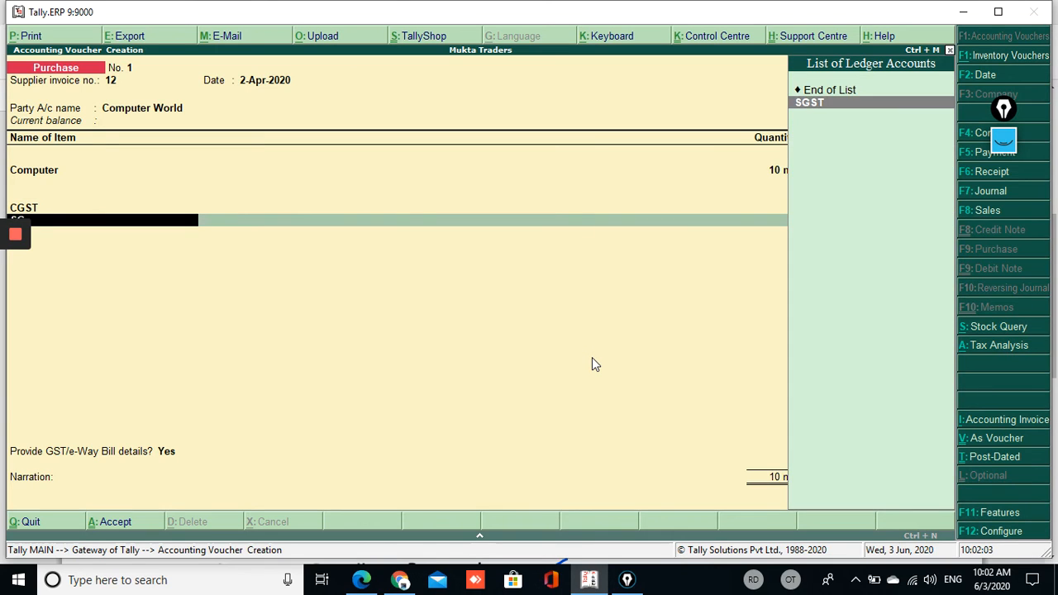
key(Return)
key(Return)
key(Return)
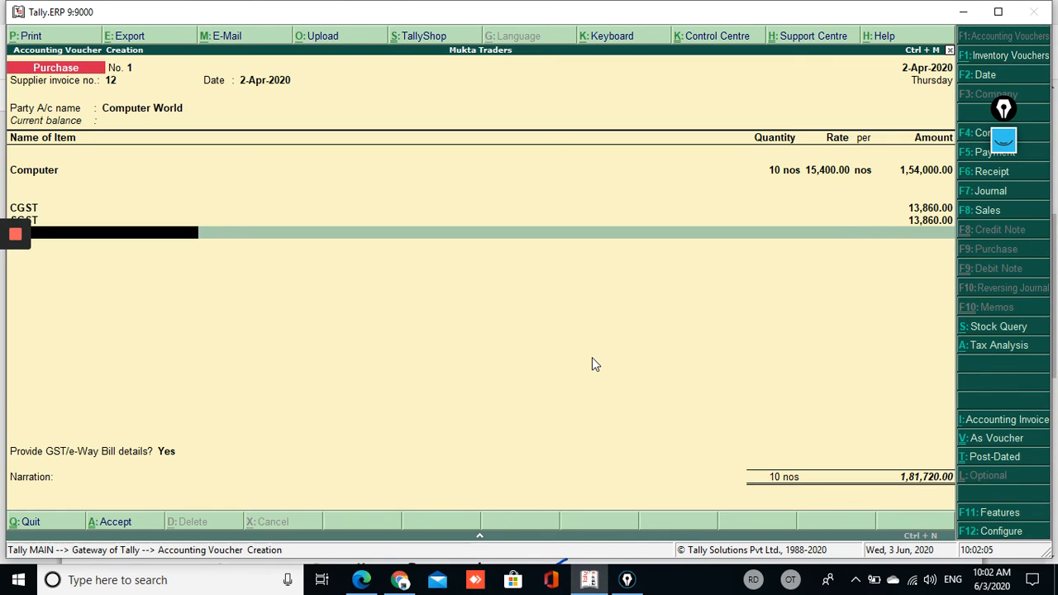
key(Return)
Try to provide an e-Way Bill number in the purchase voucher's GST/e-Way Bill details
key(Up)
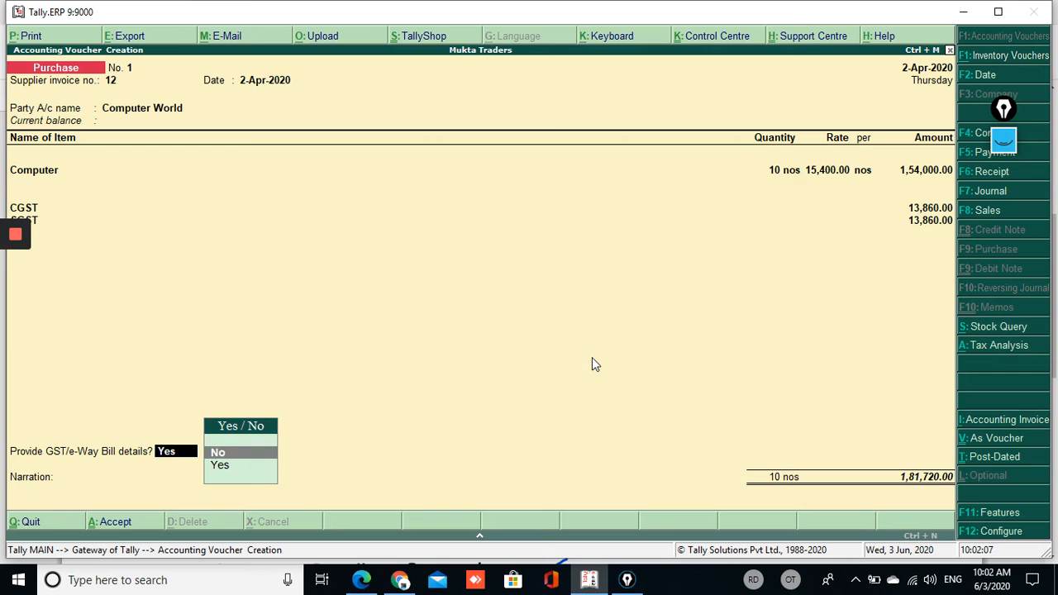
key(Down)
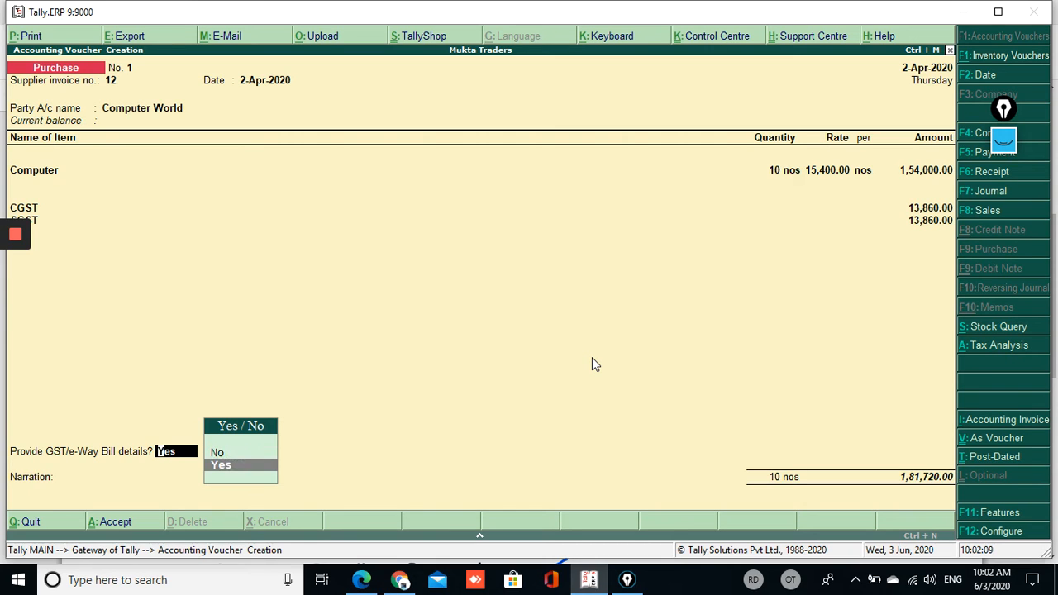
key(Return)
key(Return)
key(Return)
key(Return)
key(Return)
key(Return)
key(Return)
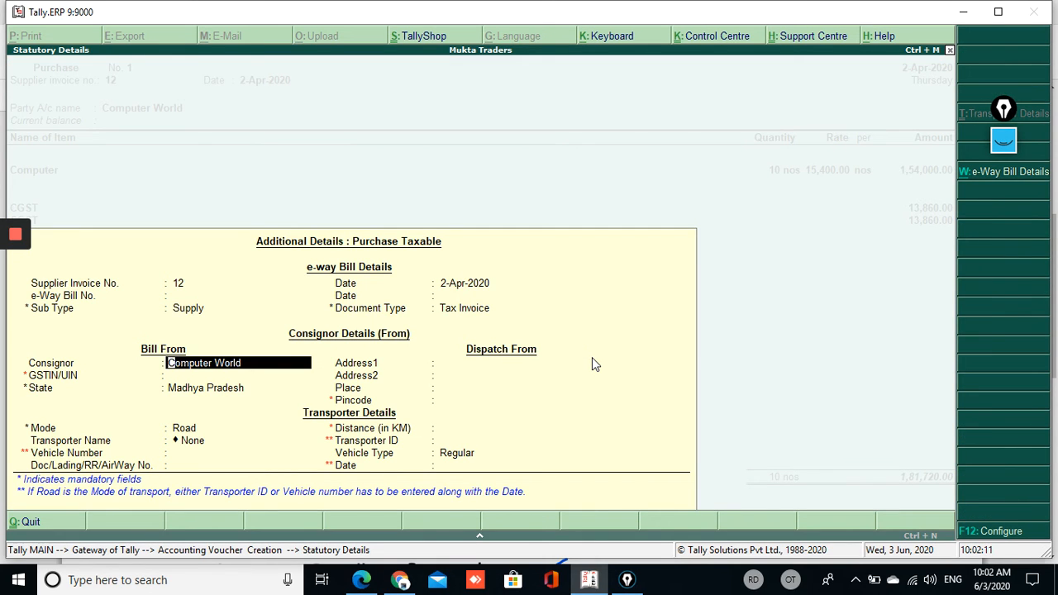
key(BackSpace)
key(BackSpace)
key(BackSpace)
key(BackSpace)
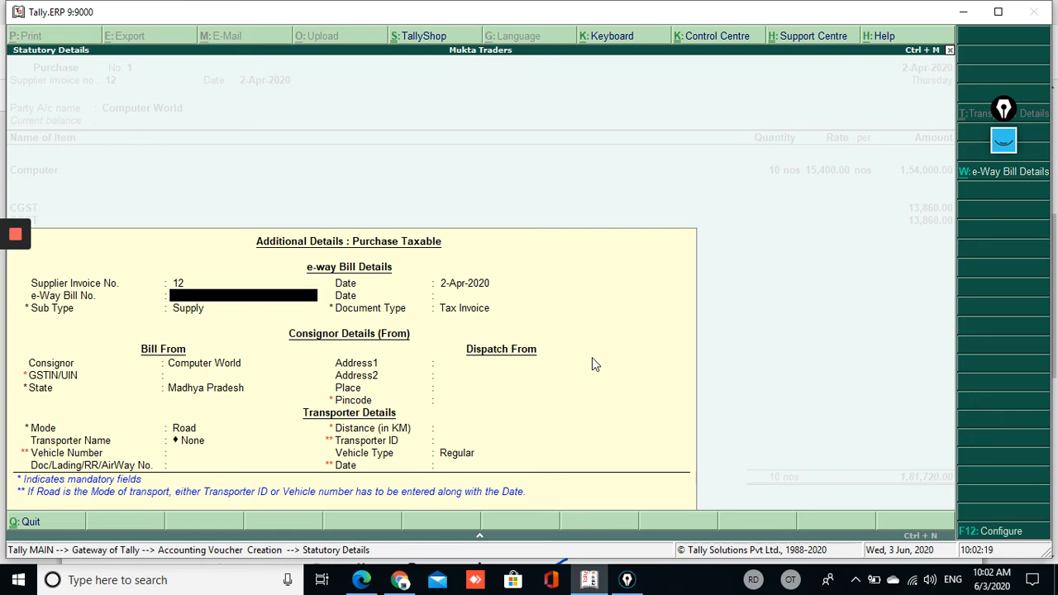
text(1235)
key(Escape)
key(Escape)
Set Provide GST/e-Way Bill details to No and save the purchase voucher without a narration
key(Up)
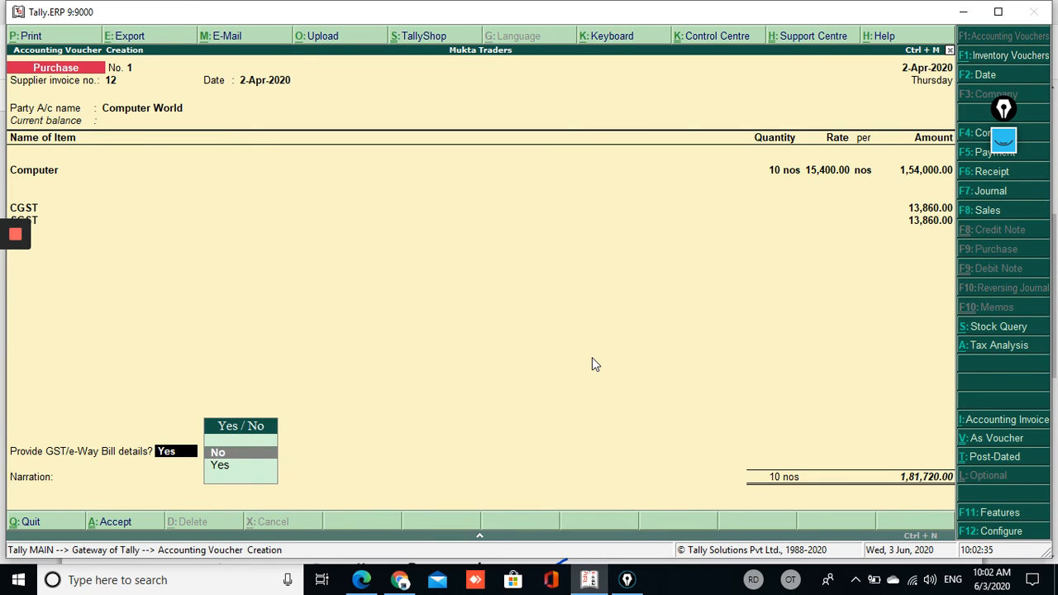
key(Return)
key(Return)
key(Return)
key(Return)
key(Return)
key(Return)
key(Return)
key(Return)
key(Return)
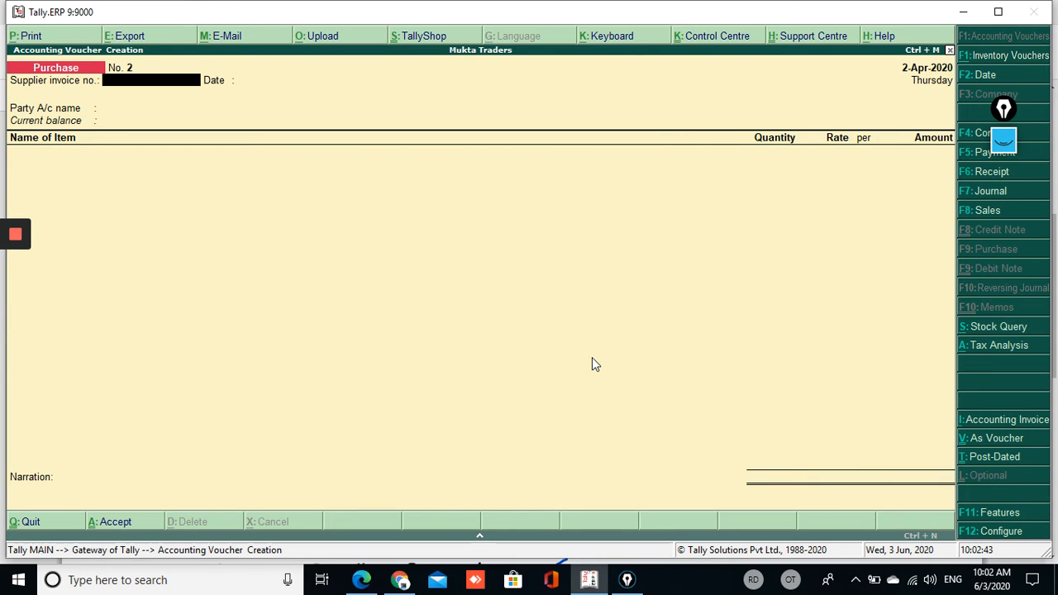
Start a sales voucher without a reference number, choose Cash as the party, and accept the party details
key(F6)
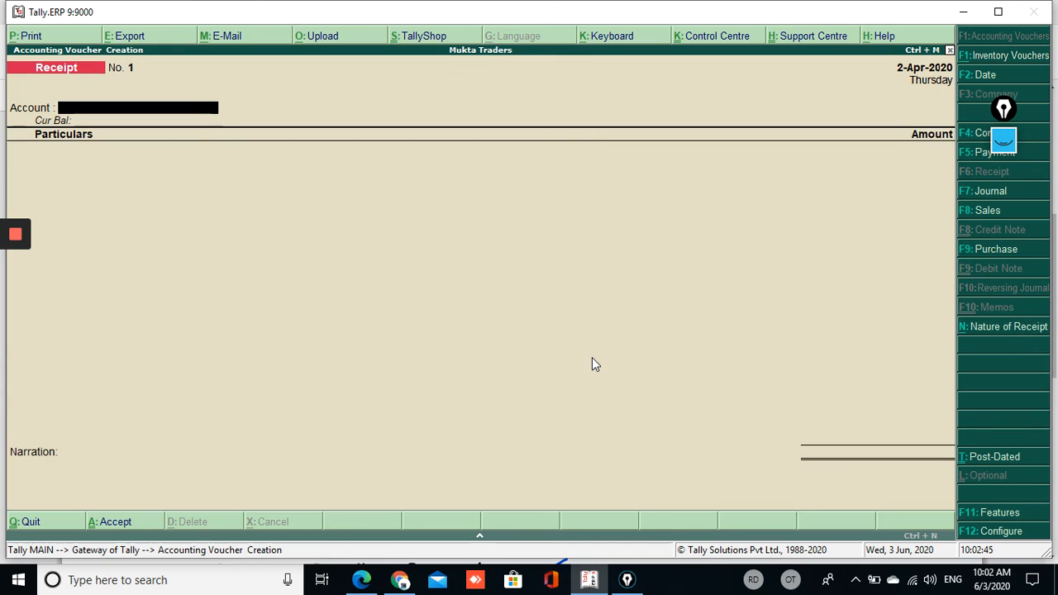
key(F8)
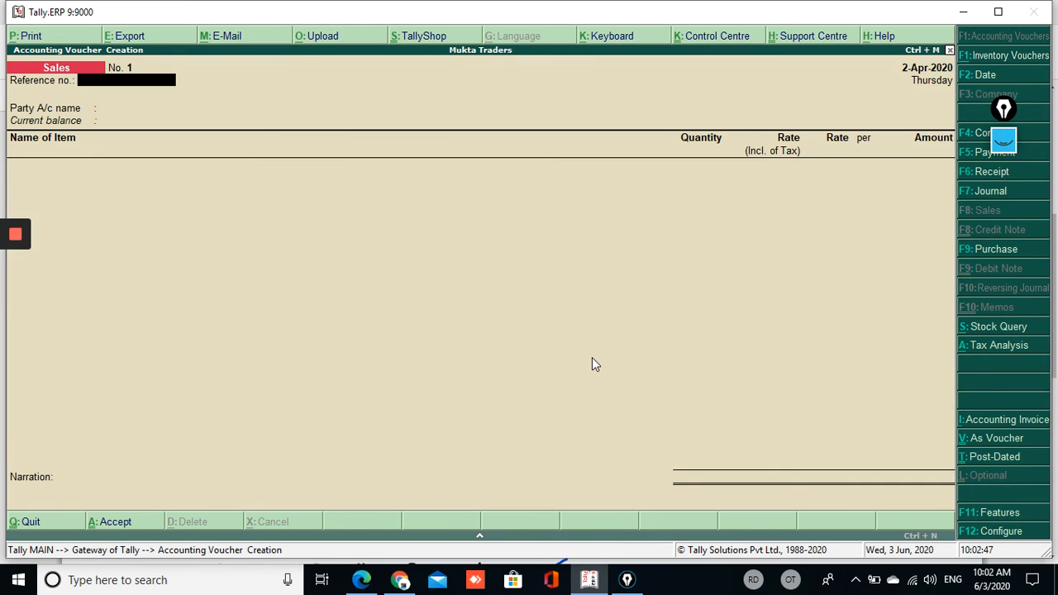
text(CAS)
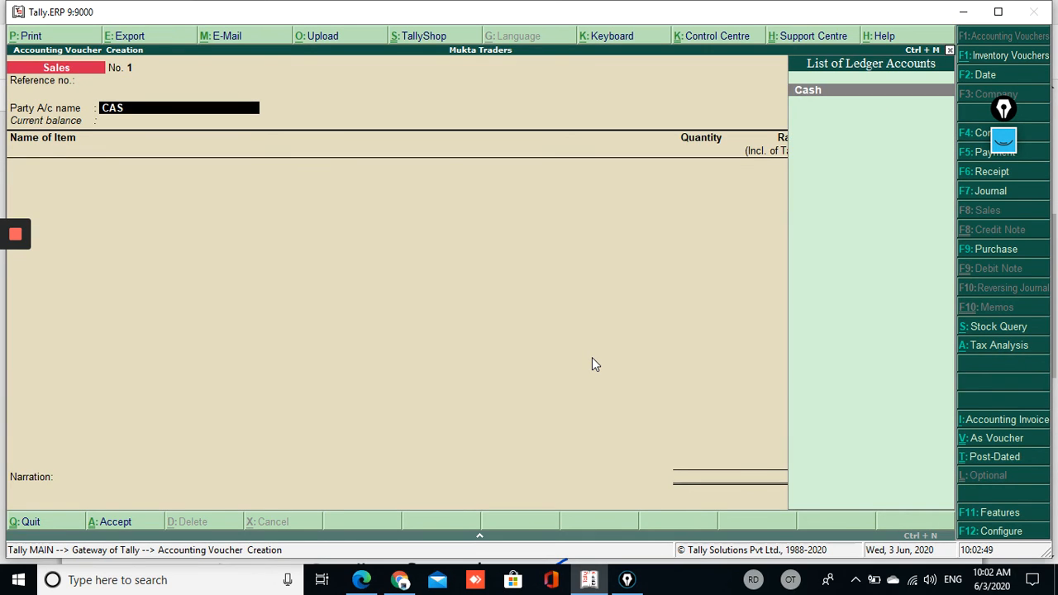
key(Return)
key(ctrl+a)
Add the Computer item to the sales voucher without a description, with a quantity of 1 nos
text(COM)
key(Return)
key(Return)
key(BackSpace)
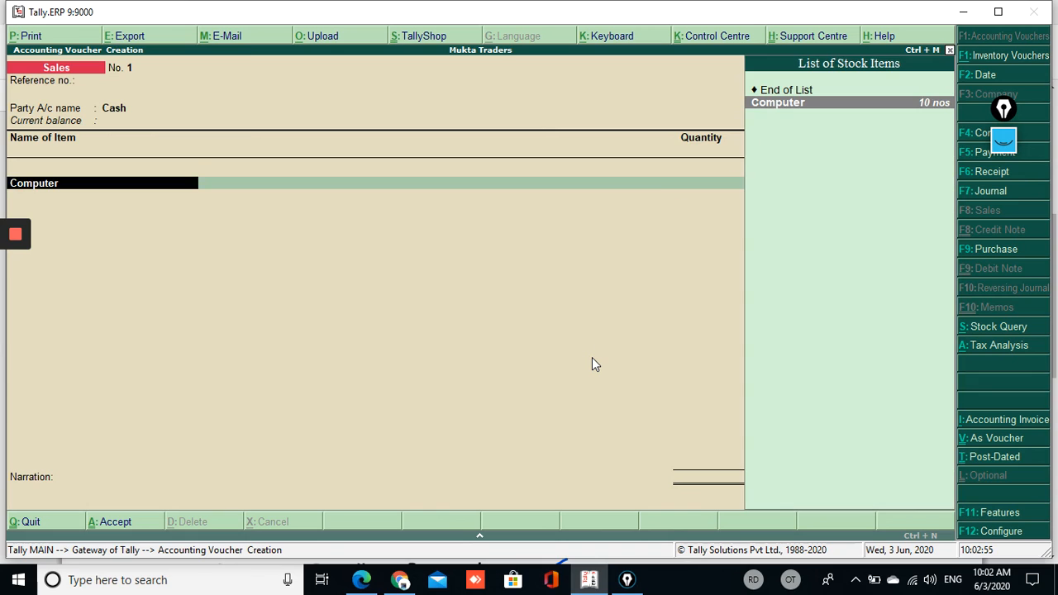
key(Return)
key(Return)
text(1)
key(Return)
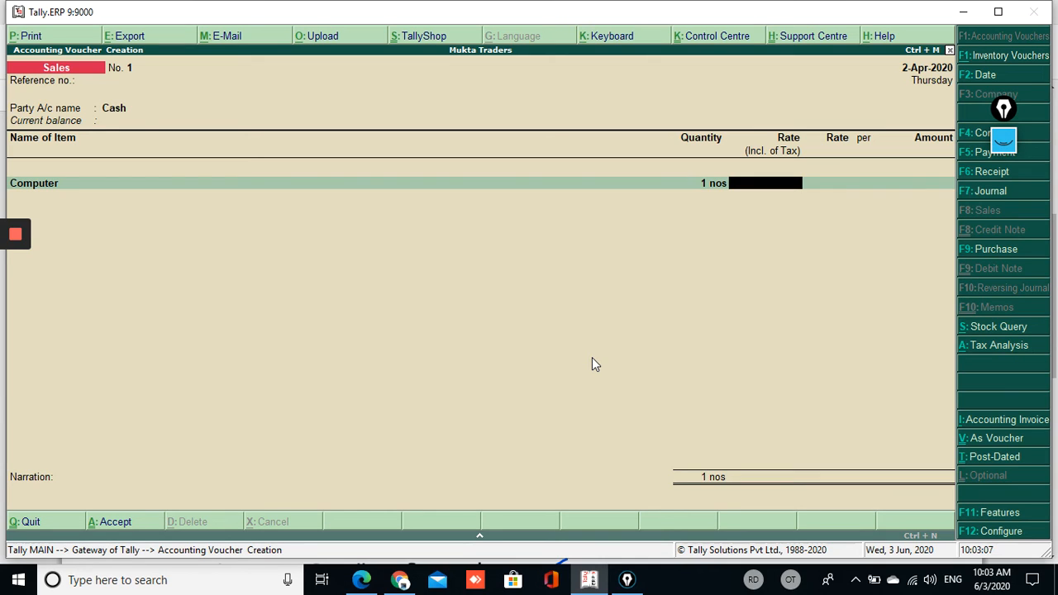
Try tax-inclusive rates of 1,800 and 18,000 for the Computer item in the sales voucher
key(Return)
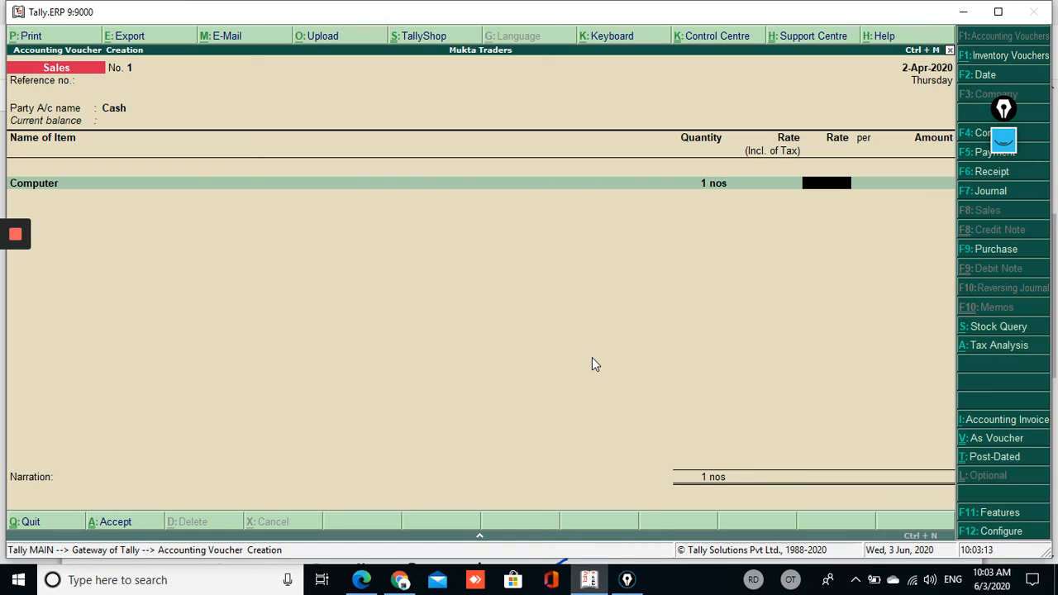
key(BackSpace)
text(1800)
key(Return)
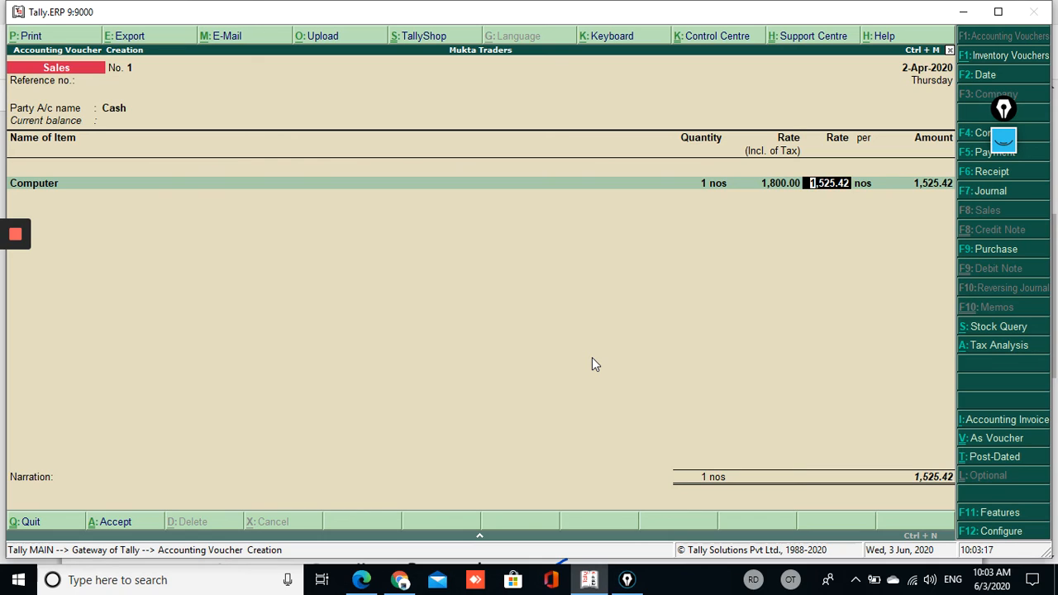
key(BackSpace)
text(18,000)
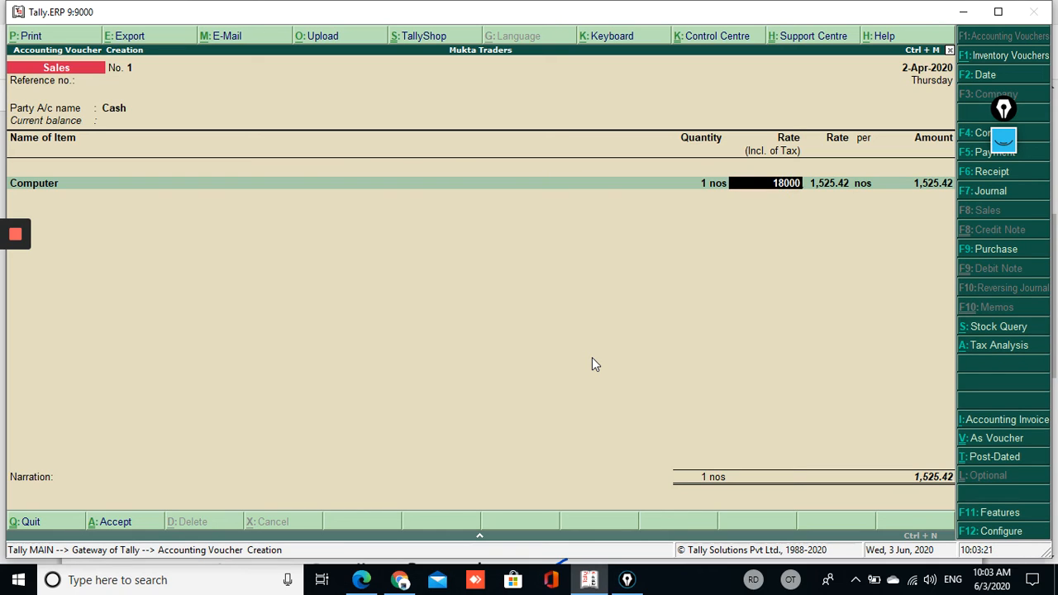
key(Return)
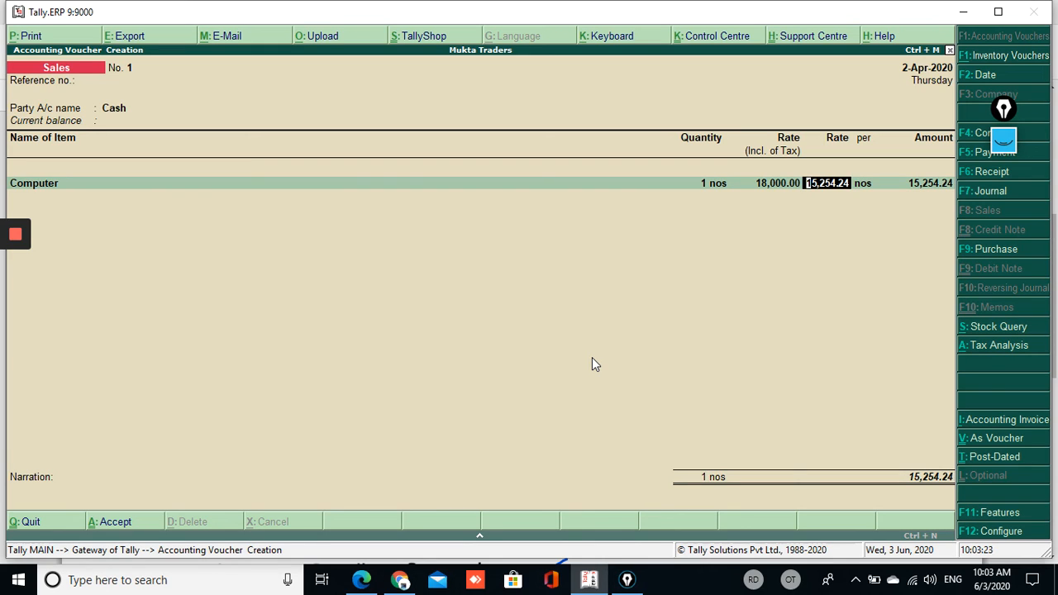
Set the Computer item's tax-inclusive rate to 22,000 and keep the calculated rate and the nos unit
key(BackSpace)
text(22000)
key(Return)
key(Return)
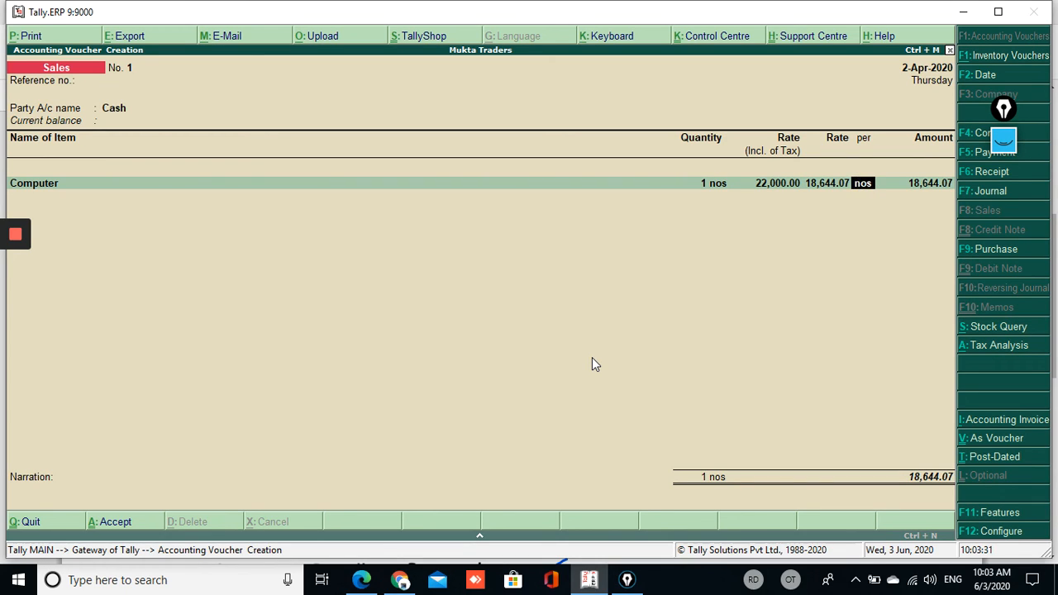
key(Return)
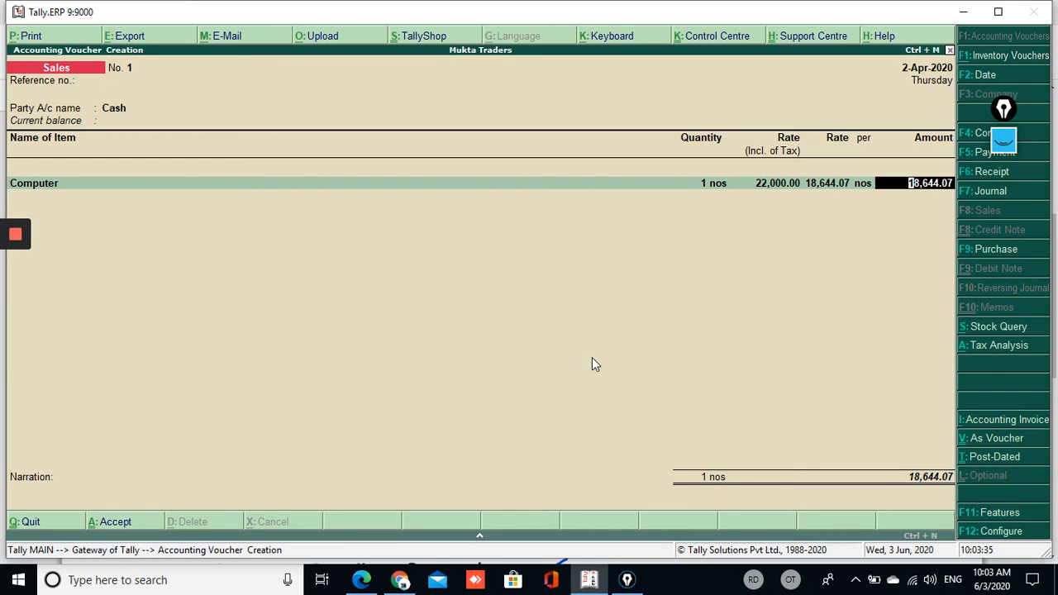
Review the sales invoice configuration down to the option for entering stock item rates inclusive of tax, and accept it
key(F12)
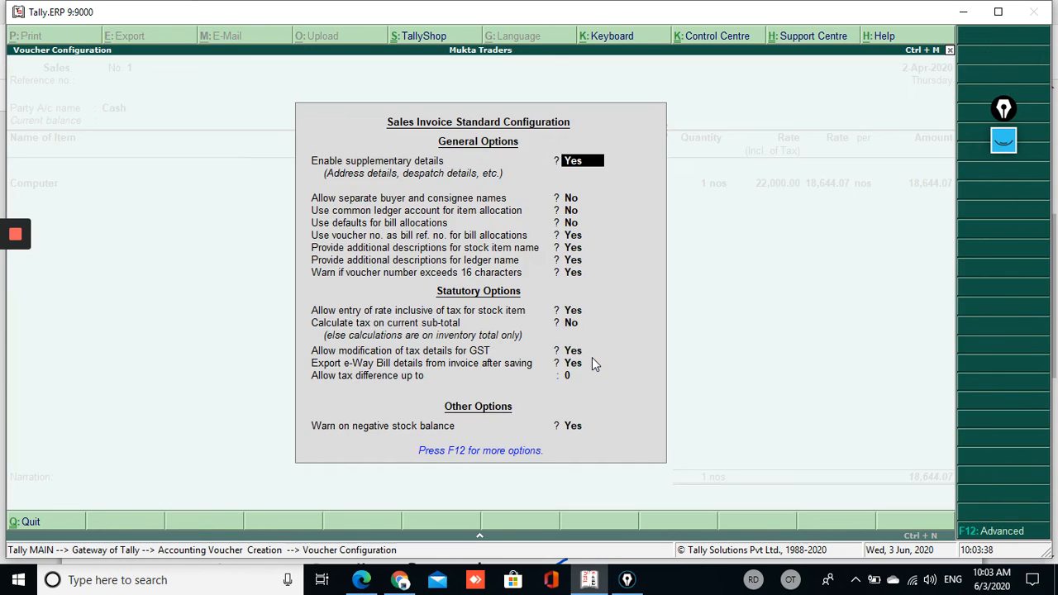
key(Down)
key(Down)
key(Down)
key(Down)
key(Down)
key(Down)
key(Down)
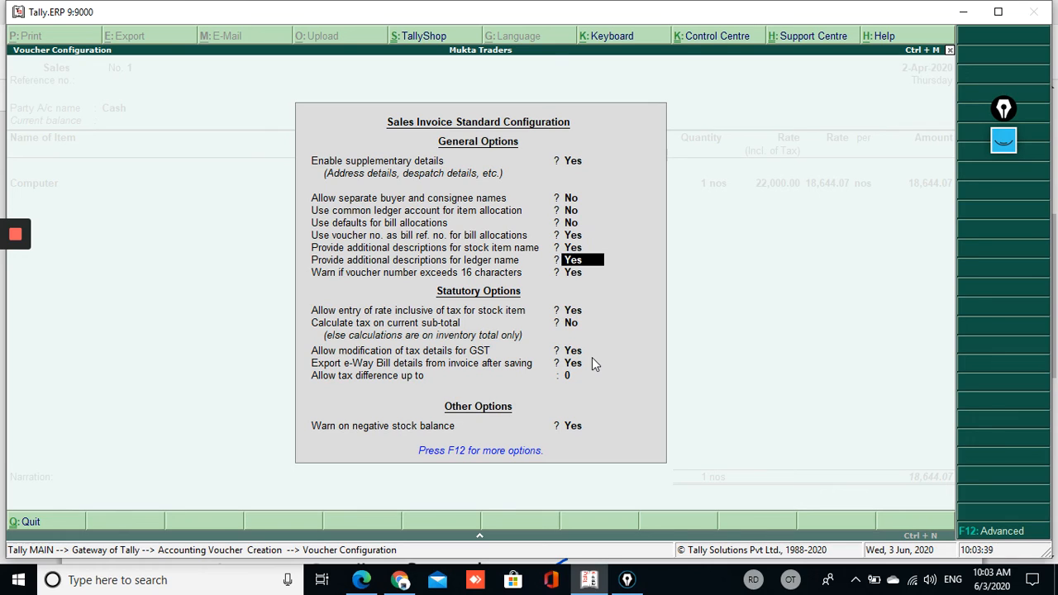
key(Down)
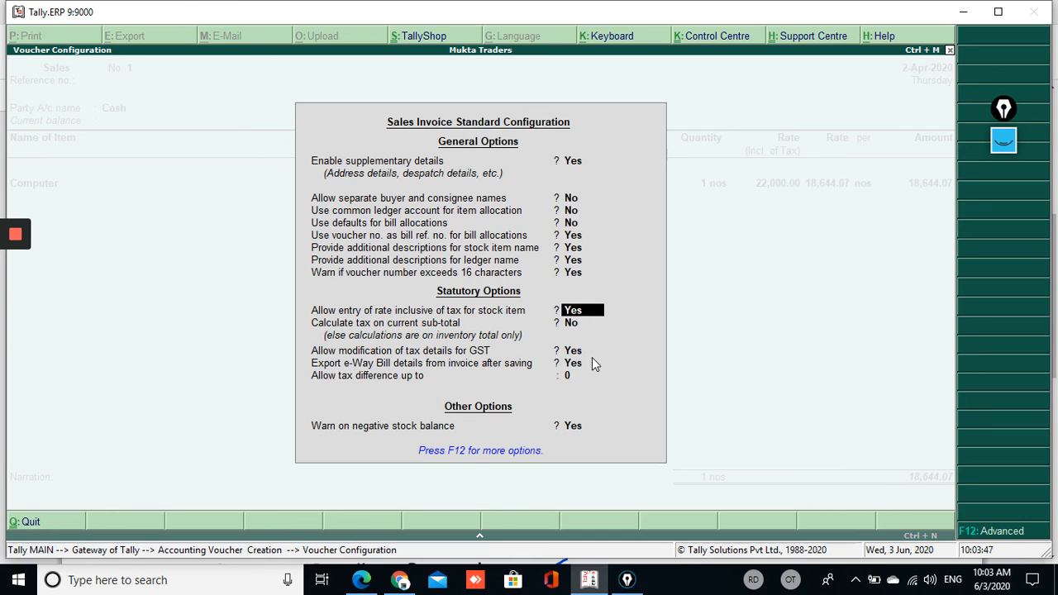
key(ctrl+a)
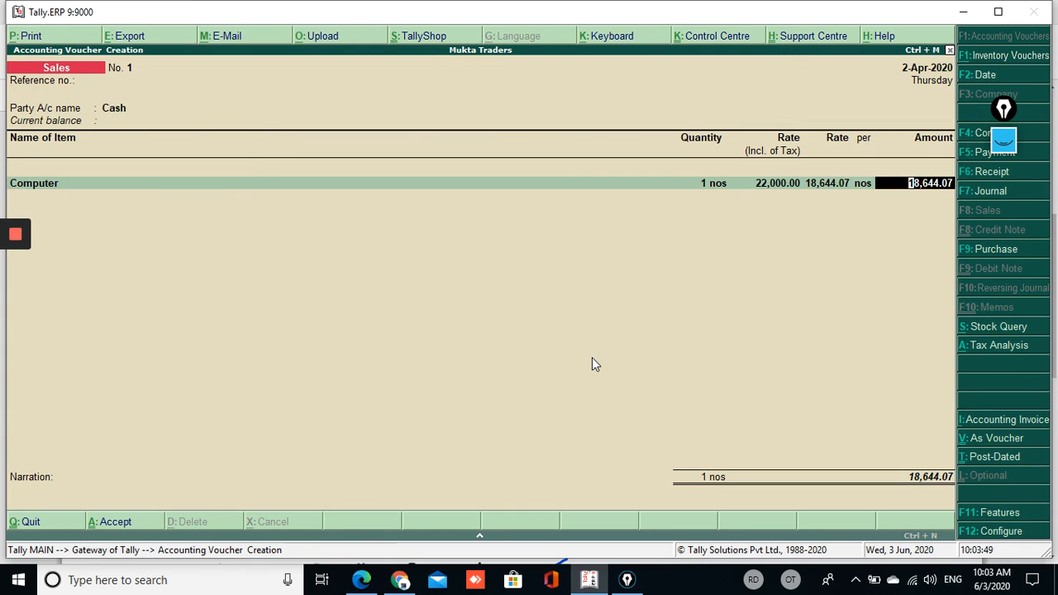
Confirm the Computer item's rates and amount and allocate it to the SALES ledger, leaving the tax classification blank
key(BackSpace)
key(BackSpace)
key(Return)
key(Return)
key(Return)
key(Return)
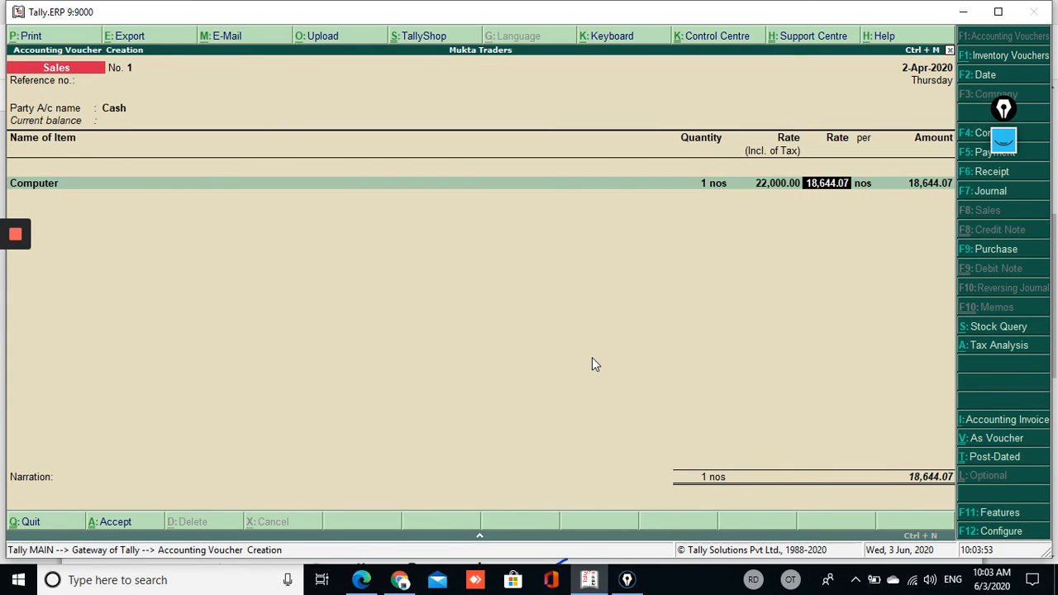
key(Return)
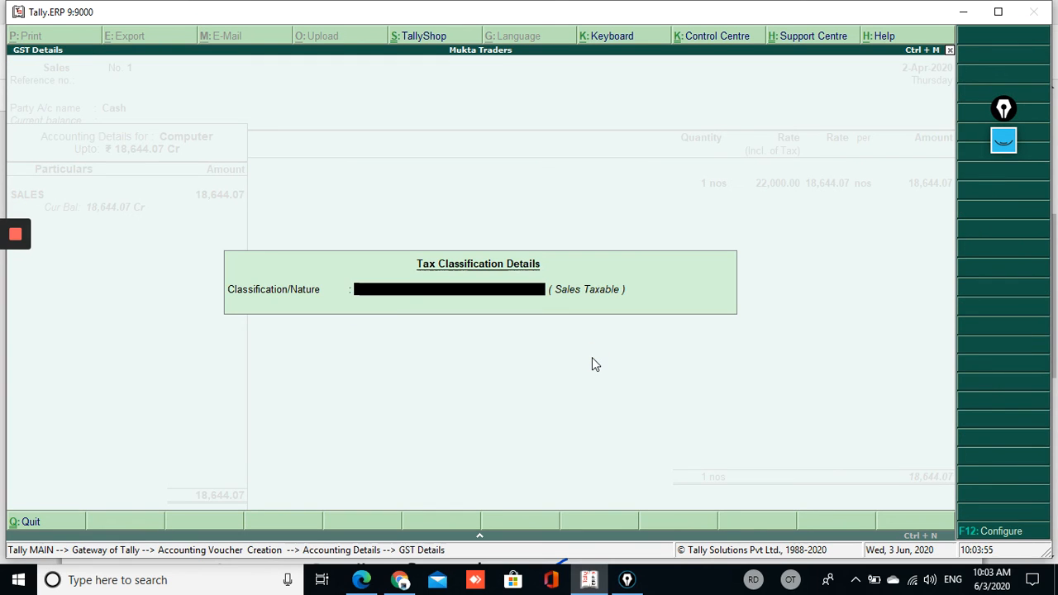
key(Return)
key(Return)
key(Return)
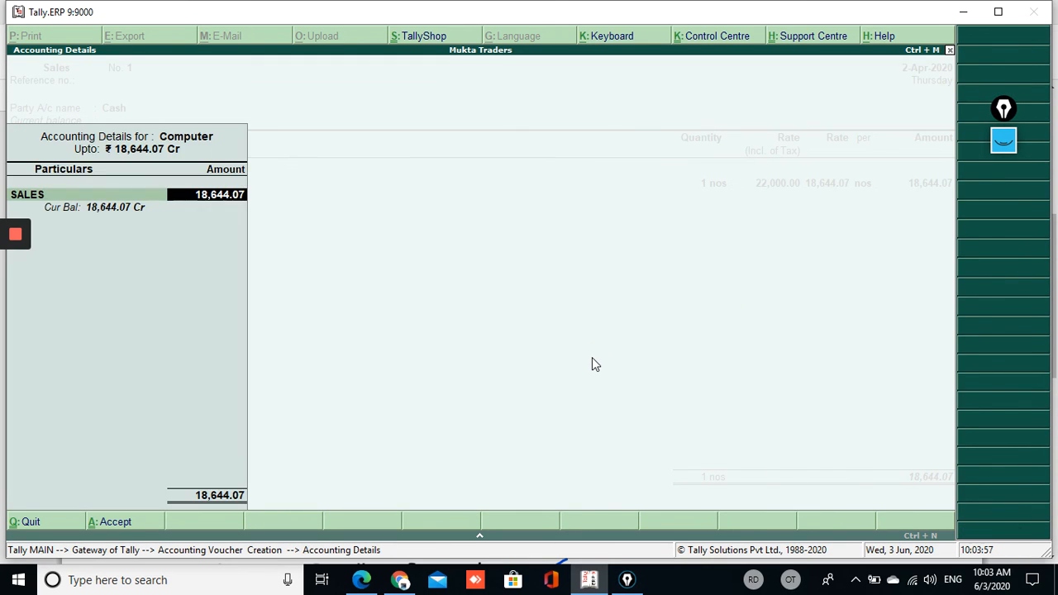
key(Return)
End the item list and add the CGST and SGST ledgers with their calculated amounts to the sales voucher
key(Return)
key(Return)
key(Return)
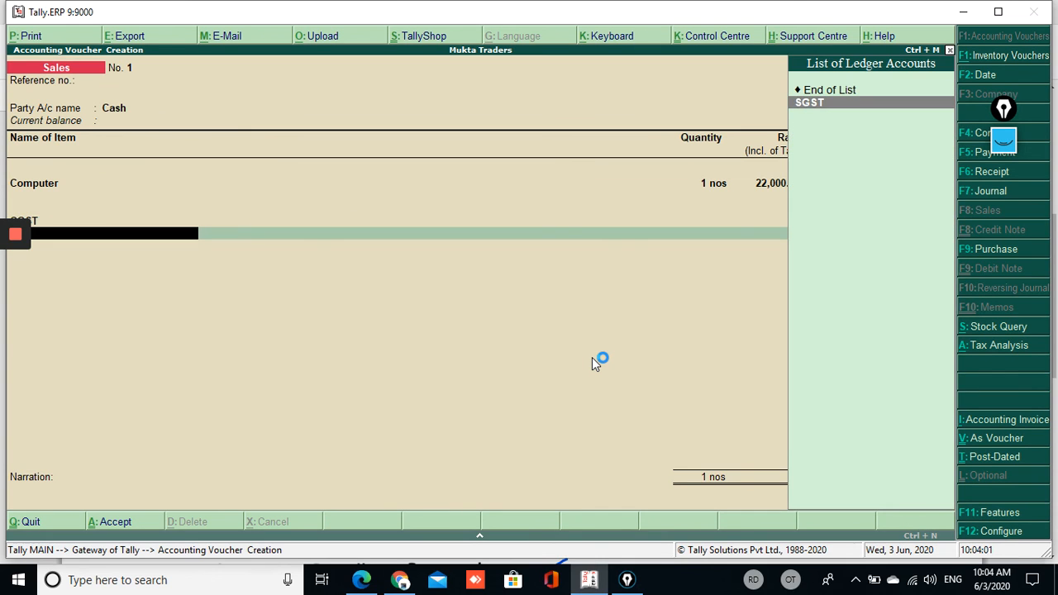
key(Return)
key(Return)
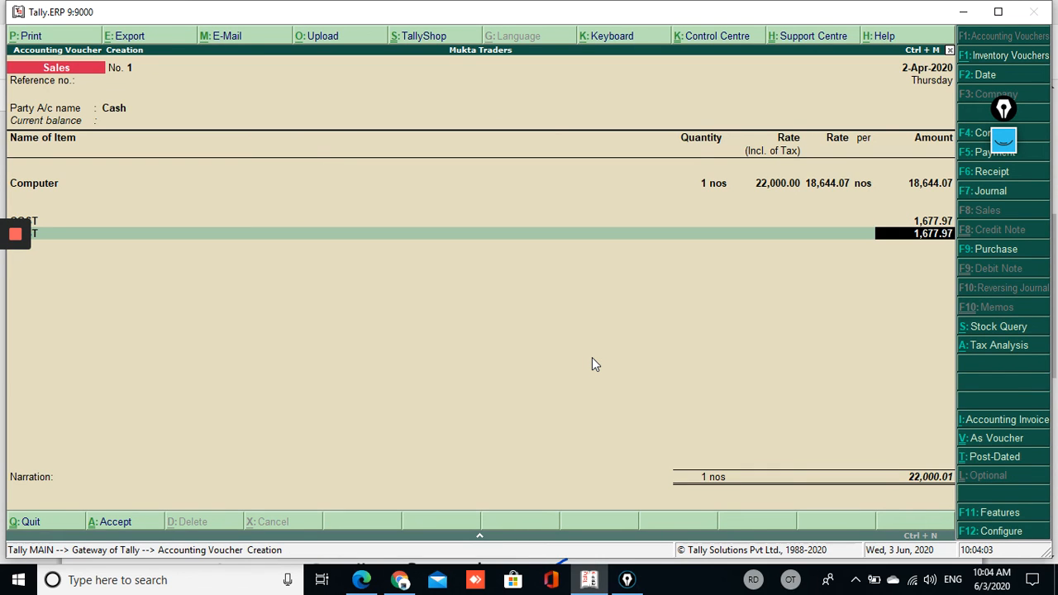
key(Return)
Start a new ledger from within the voucher, name it ROUND OFF, and place it under Indirect Expenses
key(alt+c)
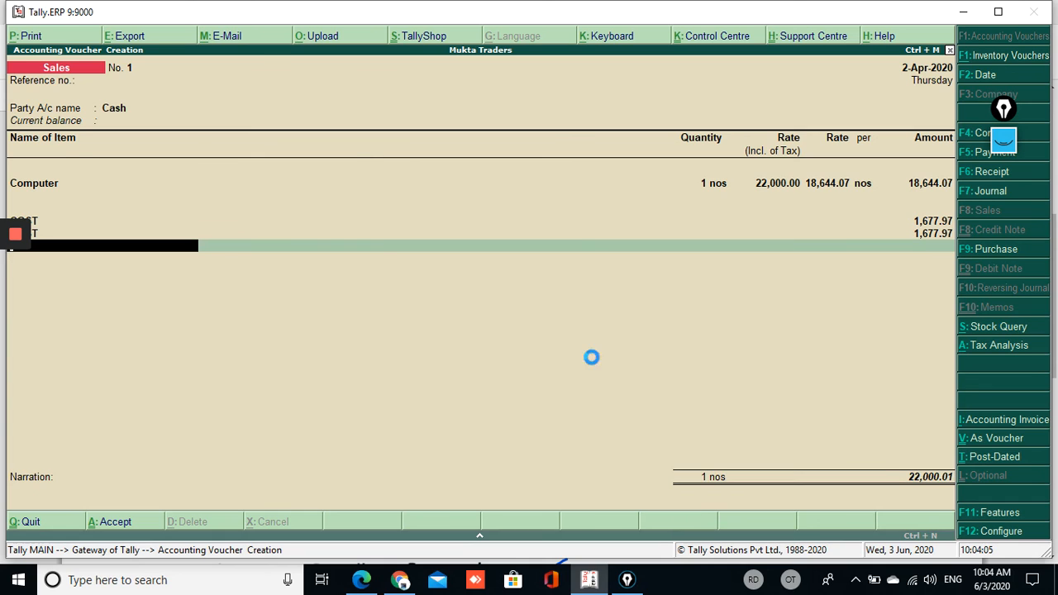
text(ROUN)
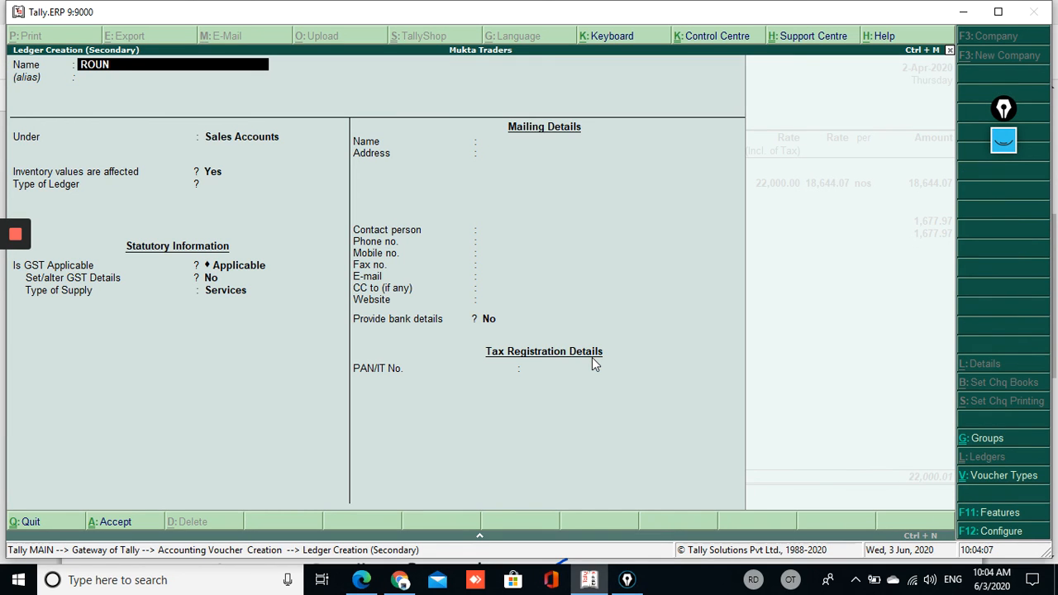
text(D OFF)
key(Return)
text(IN)
key(Down)
key(Down)
key(Down)
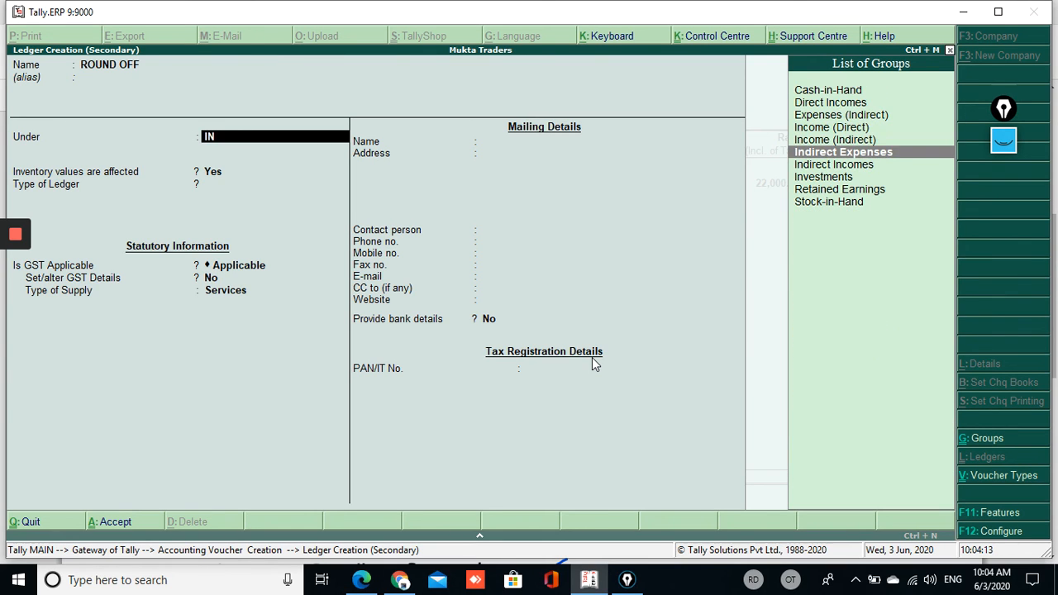
key(Return)
Set GST applicability of the ROUND OFF ledger to Not Applicable, keep the other defaults, and save the ledger
key(Return)
key(Return)
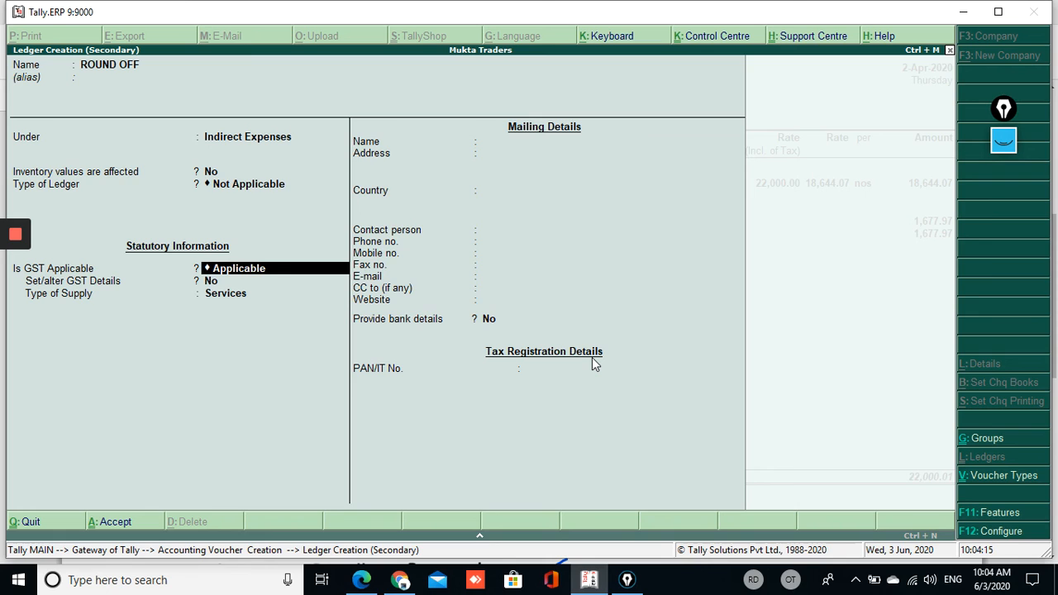
key(Down)
key(Return)
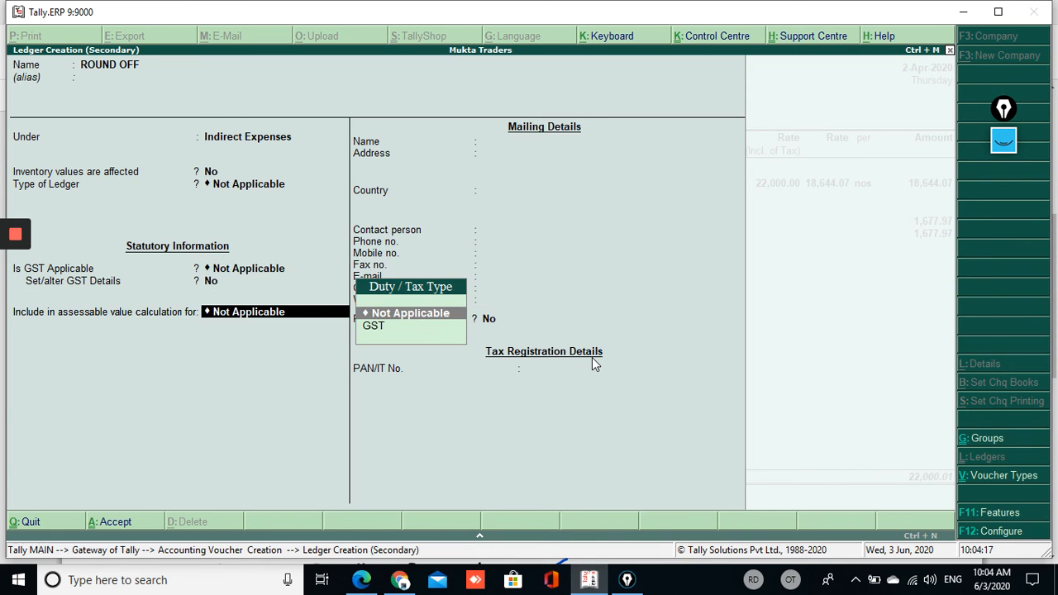
key(ctrl+a)
Enter -.01 as the ROUND OFF amount in the sales voucher
key(Return)
key(Return)
text(-.301)
key(BackSpace)
key(BackSpace)
key(BackSpace)
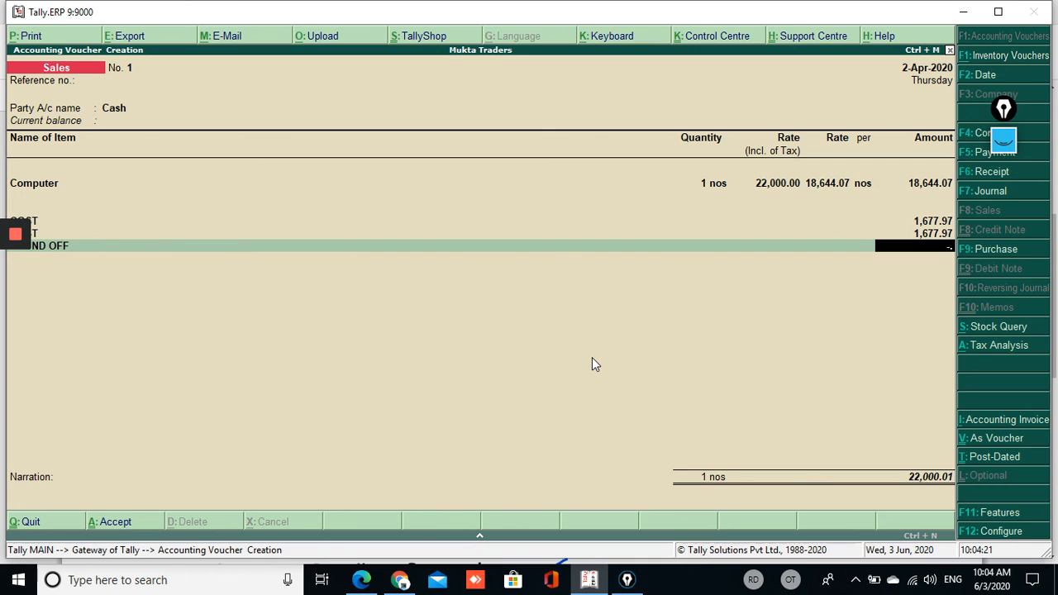
text(01)
key(Return)
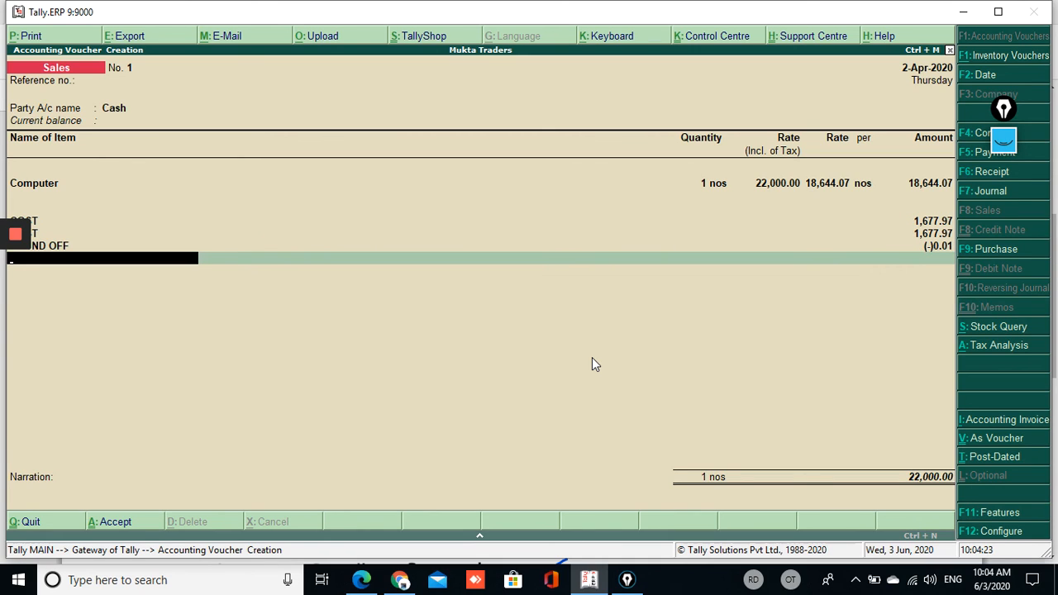
End the ledger list, leave the narration blank, and save the sales voucher
key(Return)
key(Return)
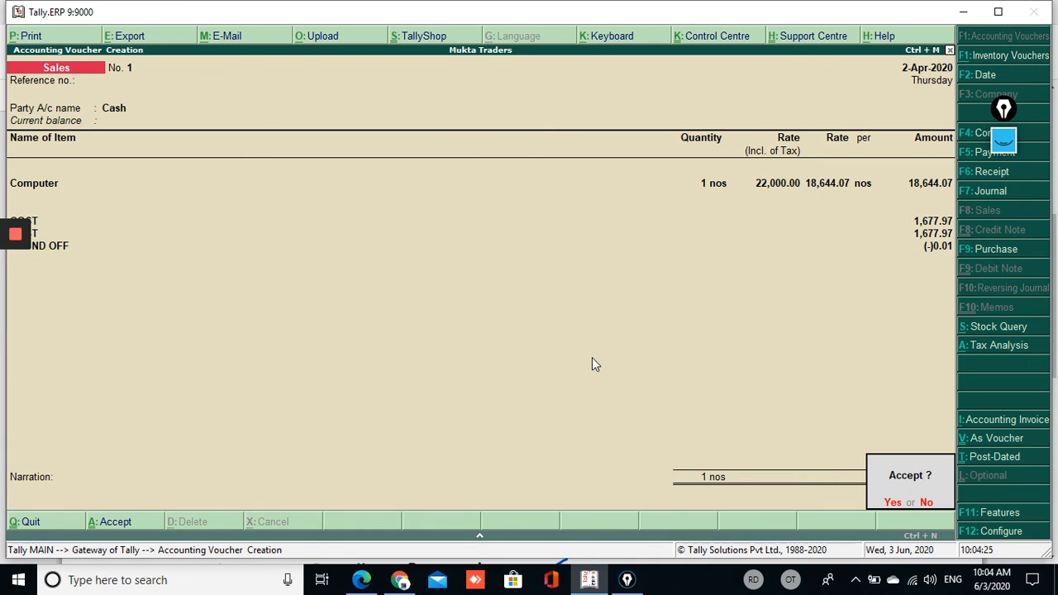
key(Return)
Reopen the saved sales voucher and open a zoomed print preview of its tax invoice
key(Page_Up)
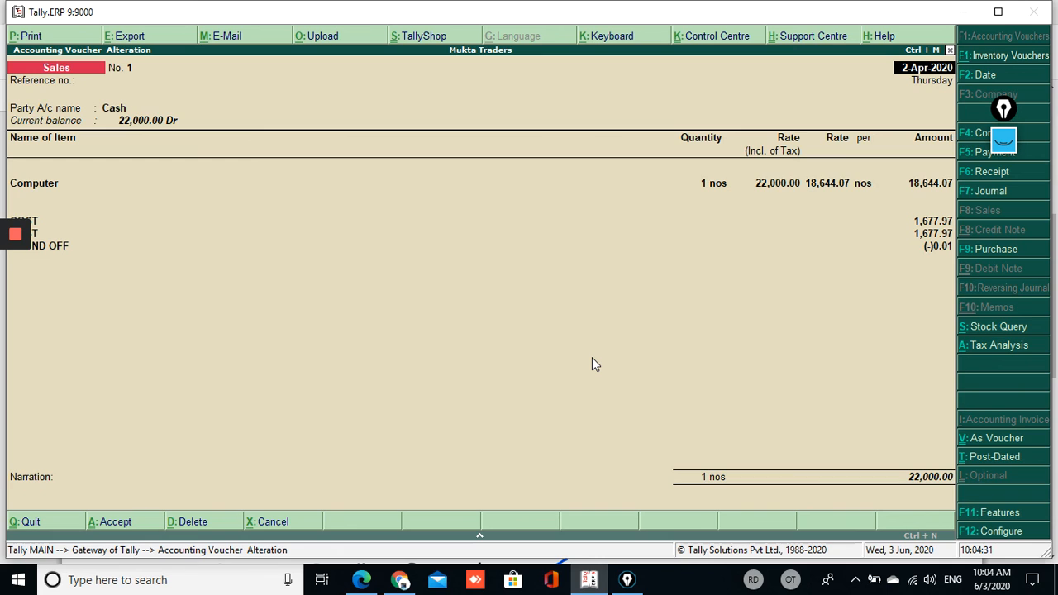
key(alt+p)
key(Return)
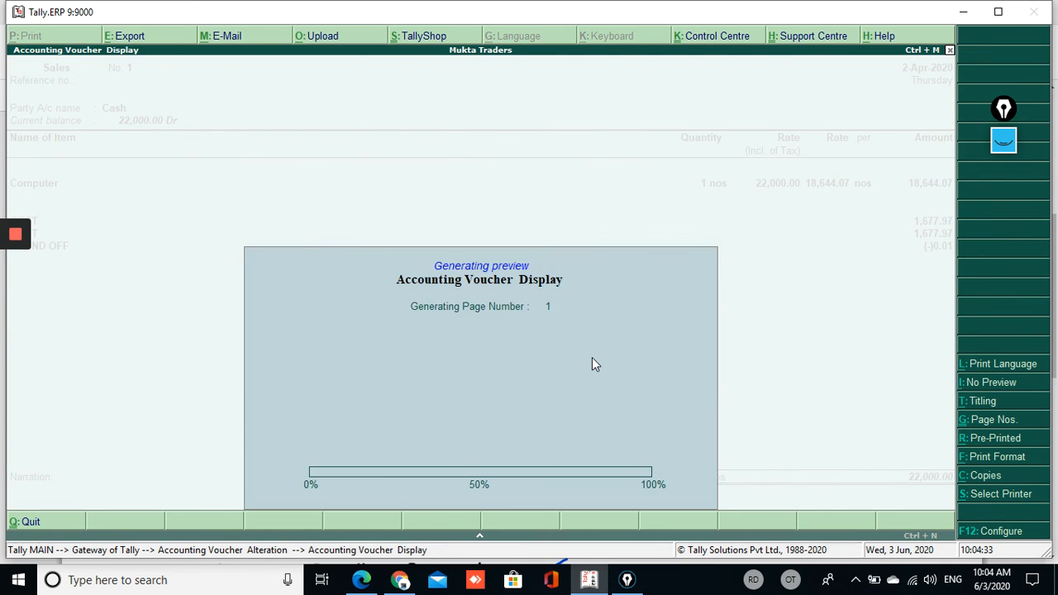
key(alt+z)
Examine the tax invoice preview from the seller and buyer details to the tax breakdown and declaration, and close the preview
key(Down)
key(Down)
key(Down)
key(Down)
key(Down)
key(Down)
key(Down)
key(Down)
key(Down)
key(Down)
key(Down)
key(Down)
key(Down)
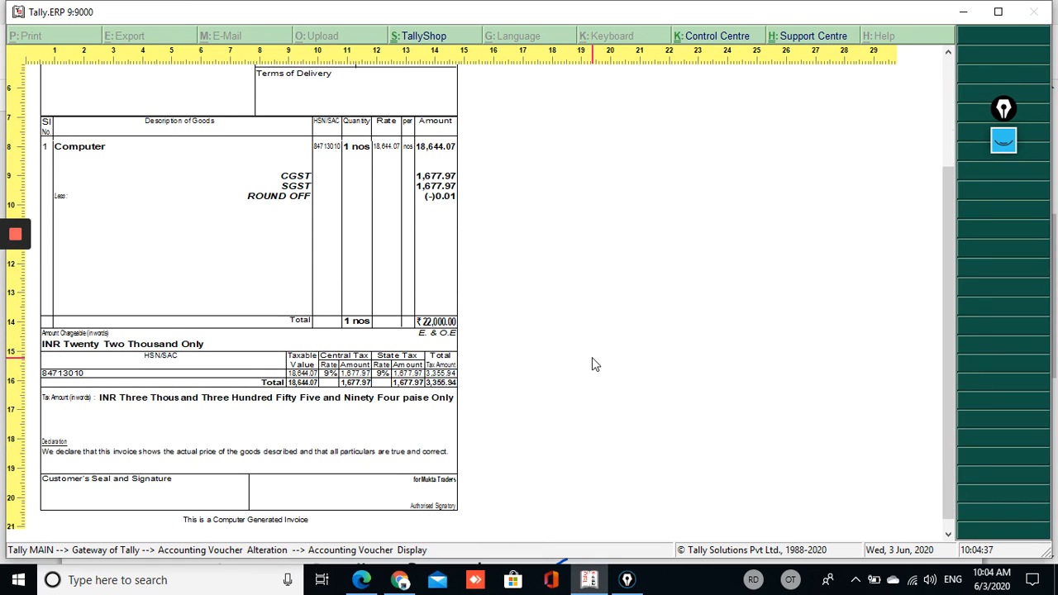
key(alt+z)
key(alt+z)
key(Down)
key(Down)
key(Down)
key(Down)
key(Down)
key(Down)
key(Down)
key(Down)
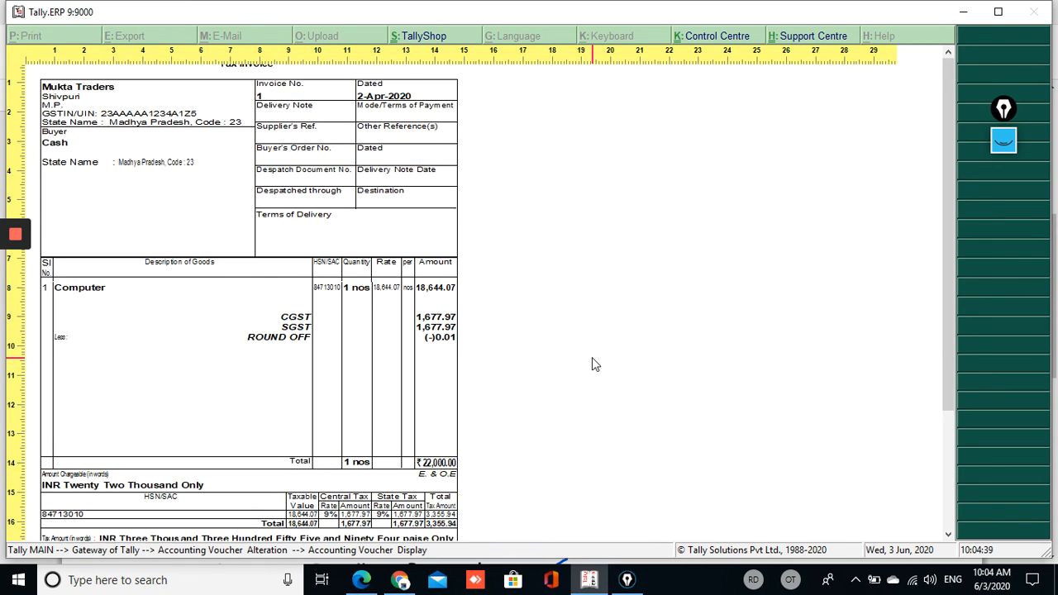
key(Up)
key(Up)
key(Up)
key(Up)
key(Up)
key(Up)
key(Up)
key(Up)
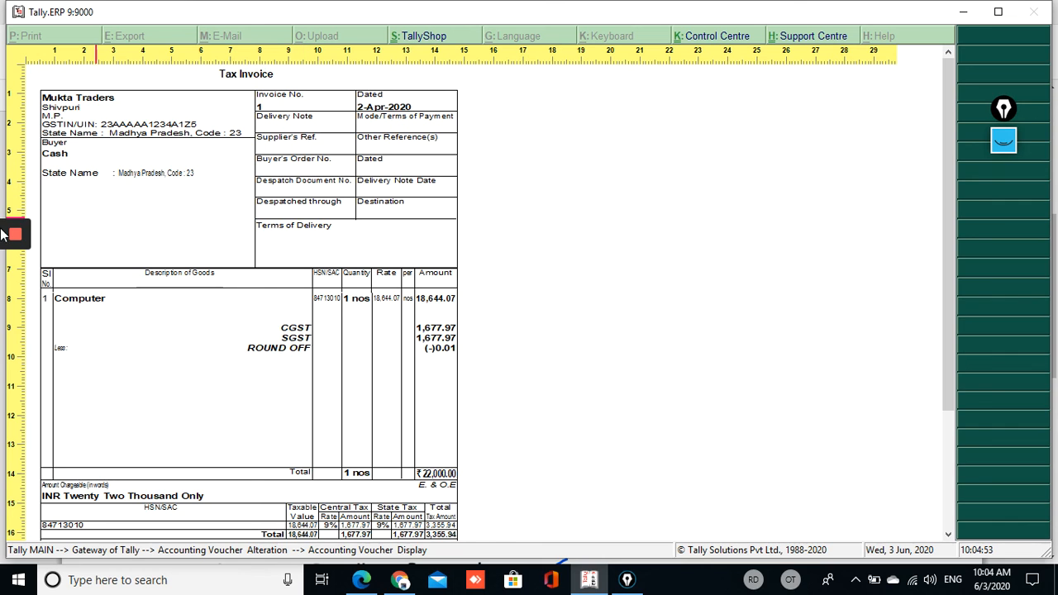
scroll(253, 342, down, 1)
scroll(256, 330, down, 3)
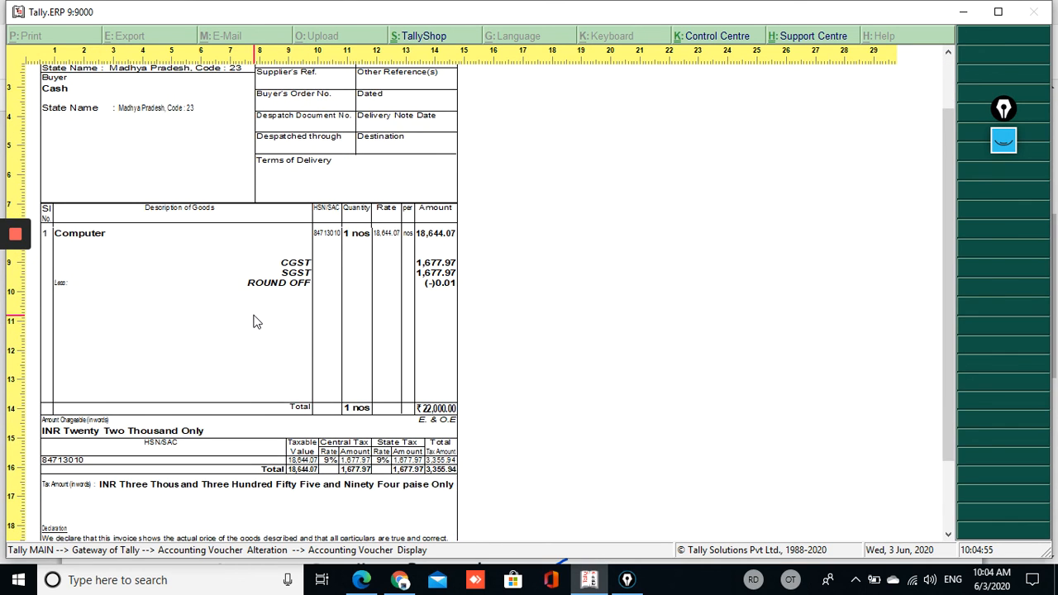
scroll(253, 318, down, 2)
key(Escape)
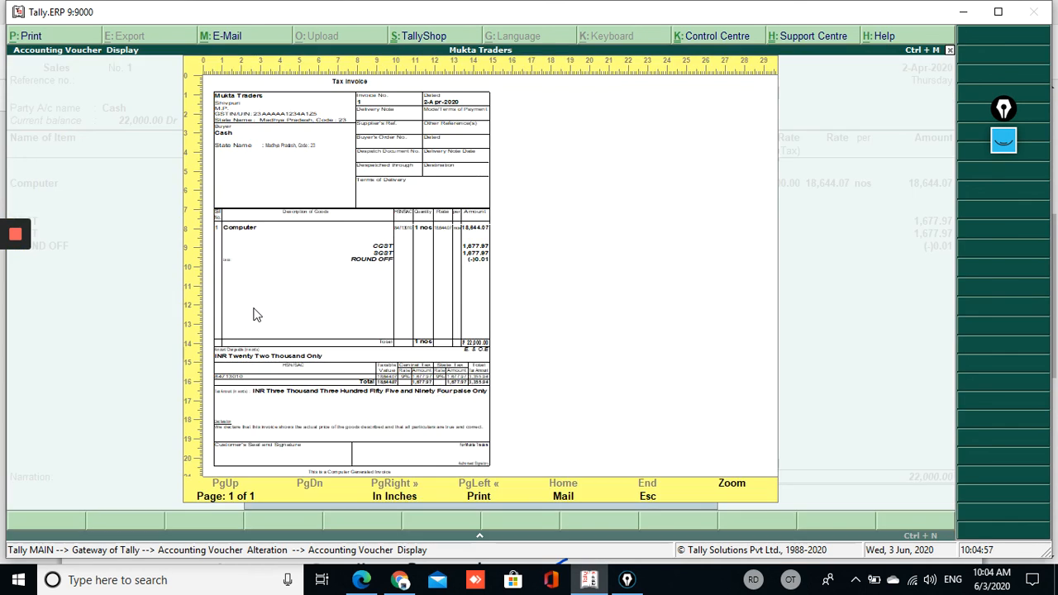
key(Escape)
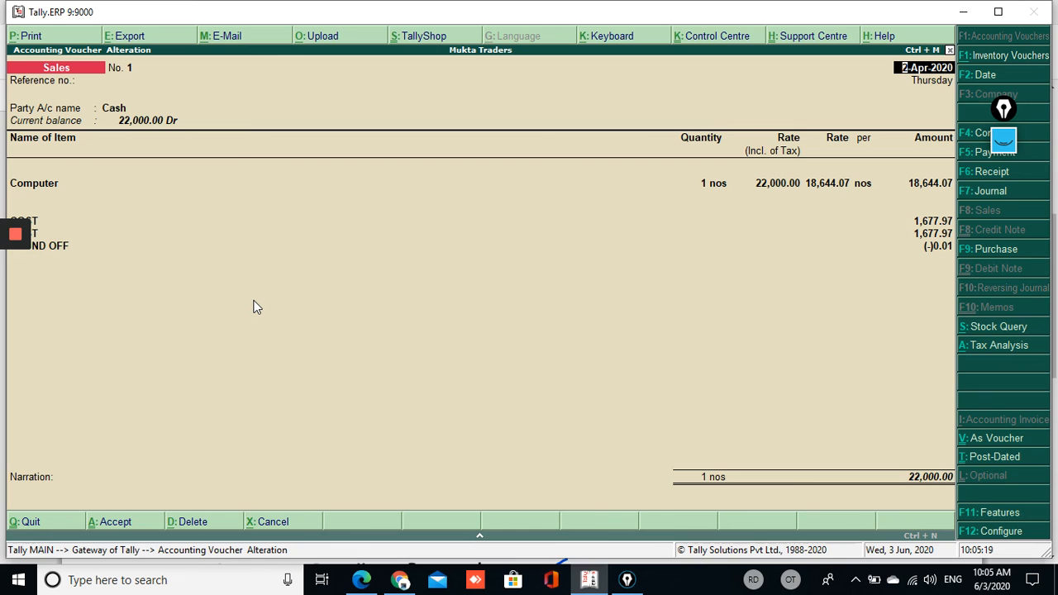
Switch to Chrome and look over the HUNAR Academy INK Facebook page and YouTube channel
click(360, 580)
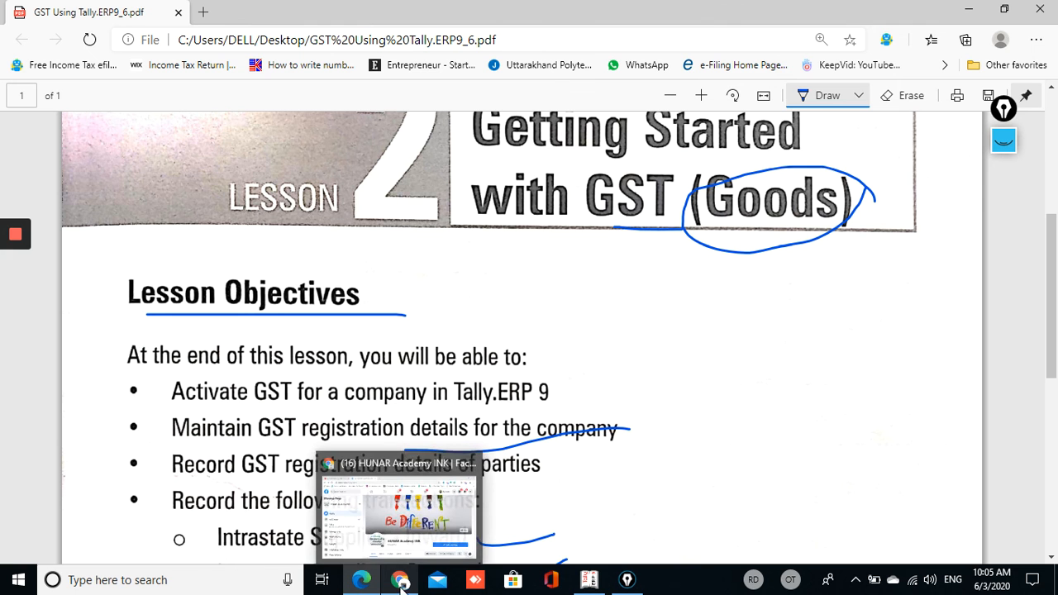
click(400, 581)
scroll(670, 410, down, 3)
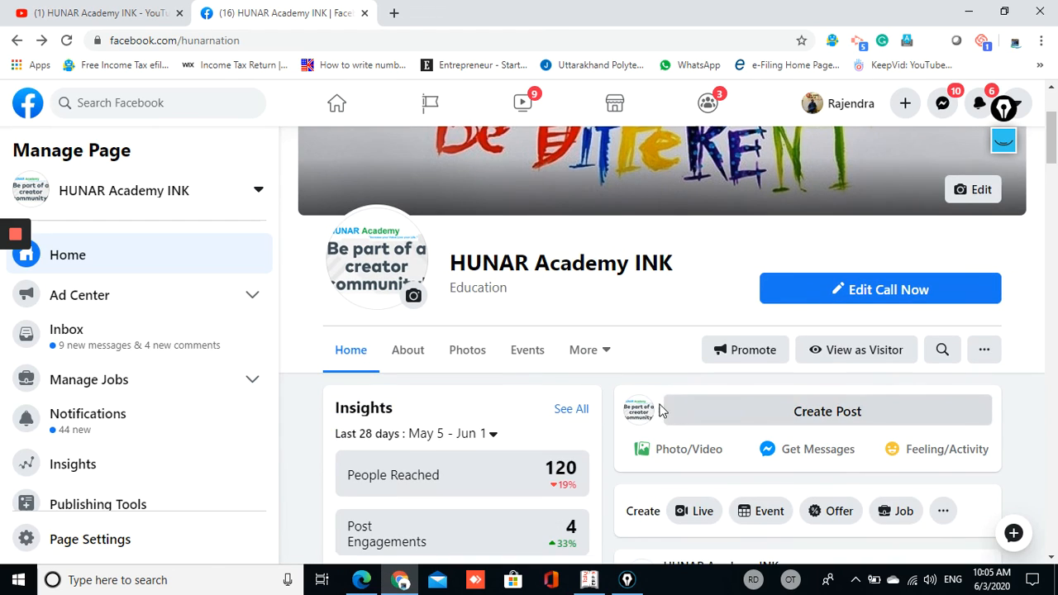
scroll(711, 355, down, 1)
scroll(702, 359, up, 4)
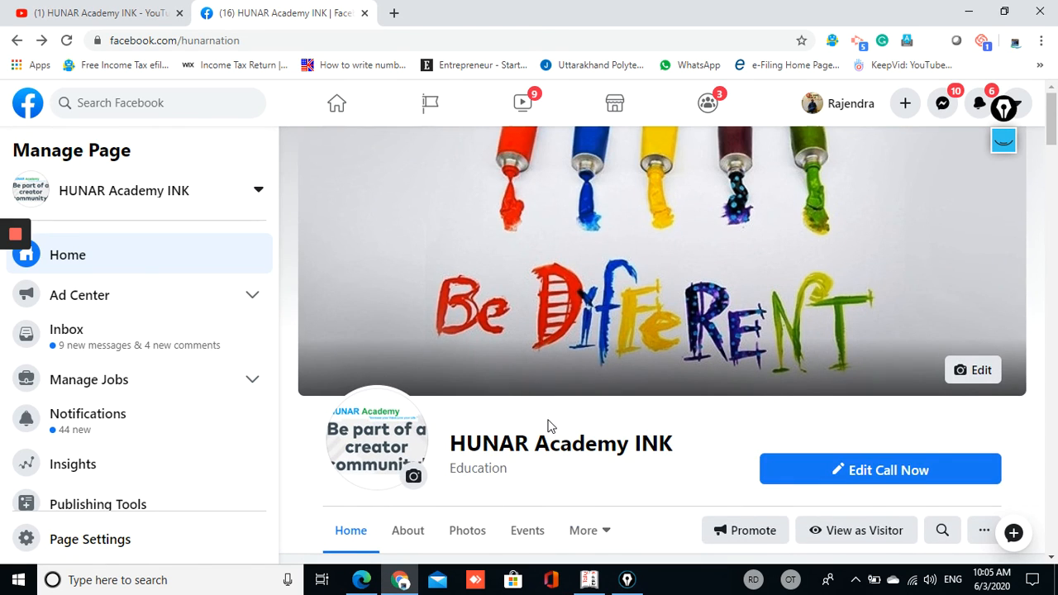
scroll(546, 425, down, 2)
key(ctrl+shift+Tab)
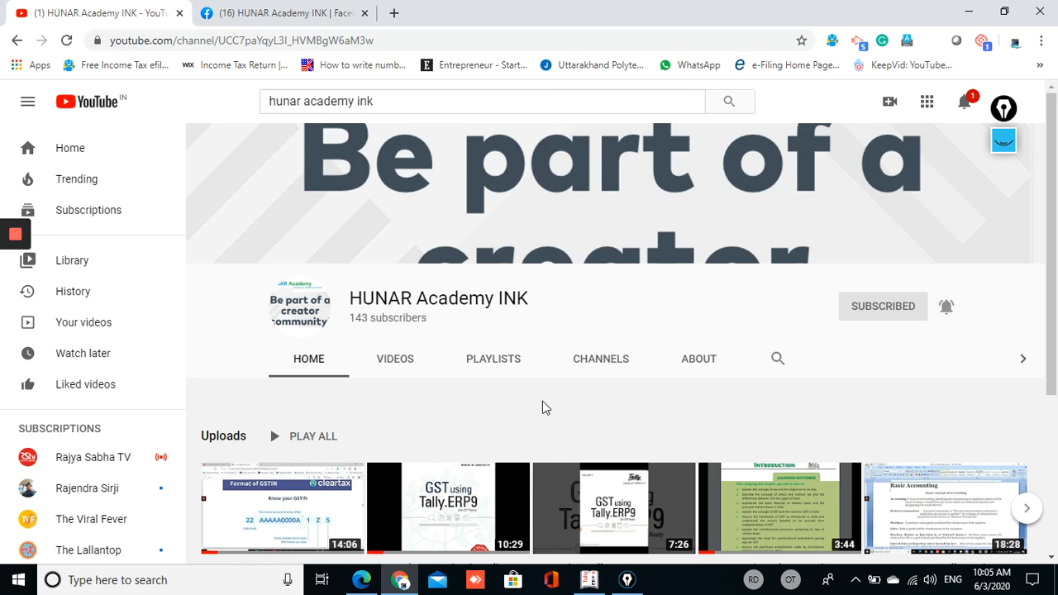
click(265, 11)
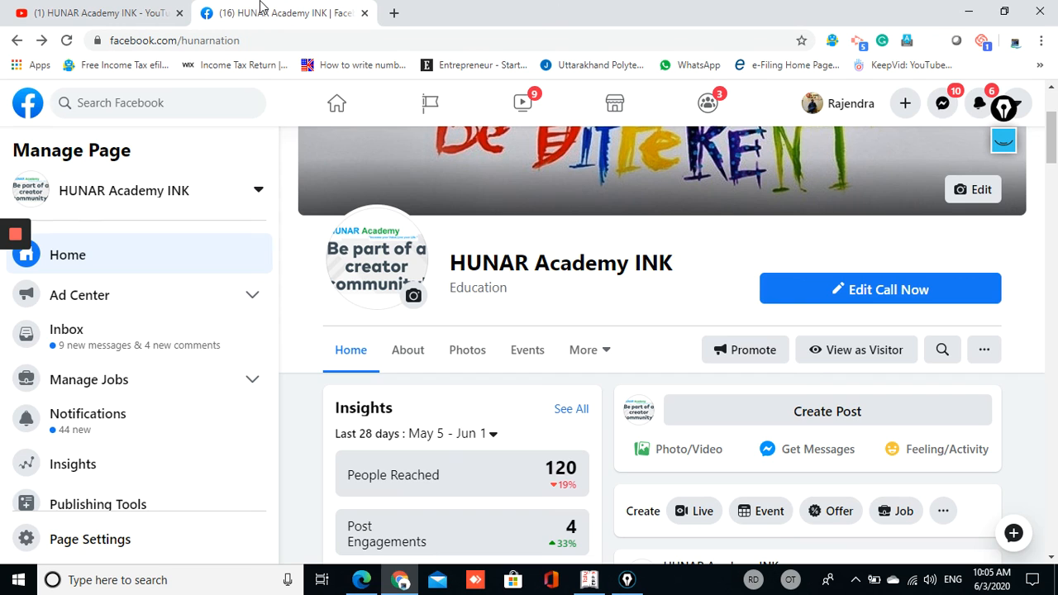